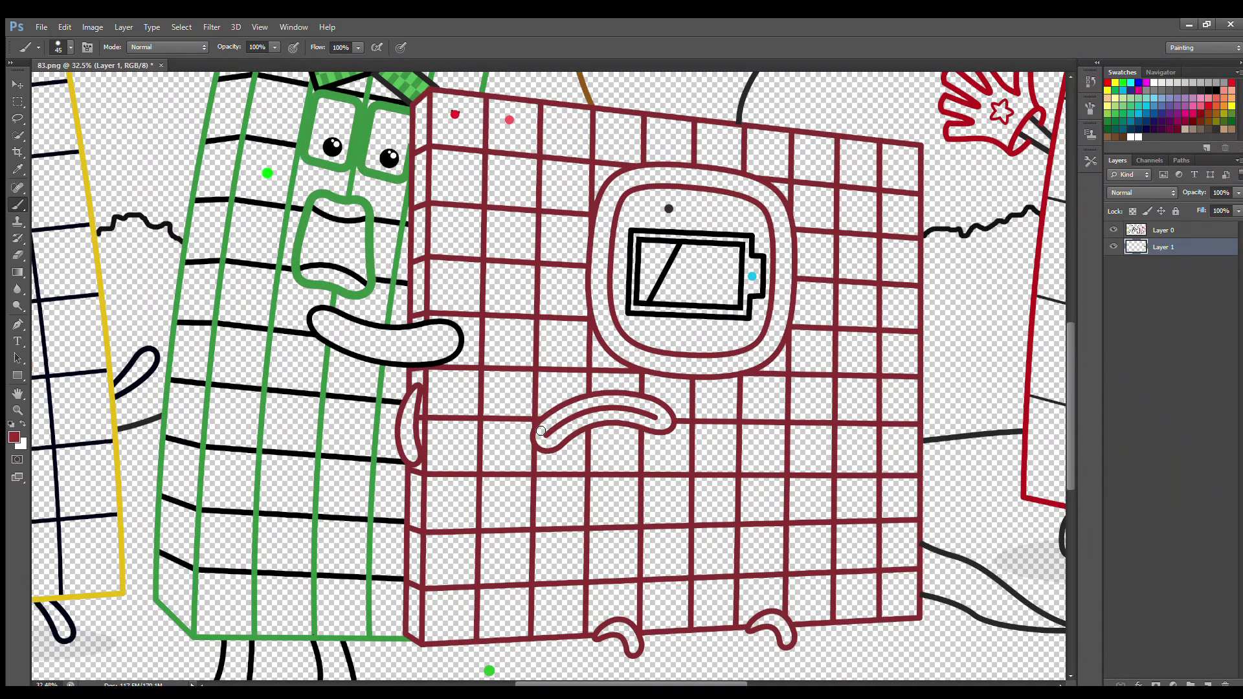
# - Fill the mouth, hand and feet of the large red block character with dark red on Layer 1
pyautogui.moveTo(557, 442)
pyautogui.mouseDown()
pyautogui.moveTo(666, 414)
pyautogui.moveTo(581, 403)
pyautogui.moveTo(545, 427)
pyautogui.moveTo(615, 404)
pyautogui.moveTo(661, 421)
pyautogui.mouseUp()
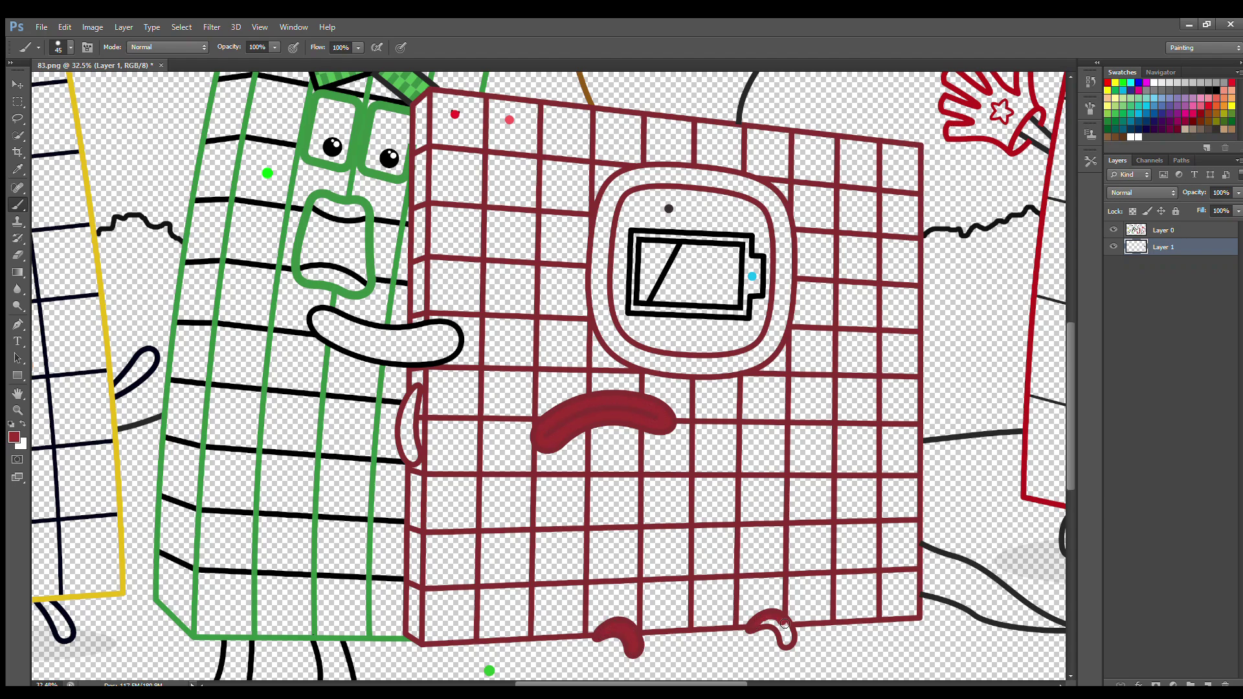
pyautogui.moveTo(411, 400)
pyautogui.mouseDown()
pyautogui.moveTo(402, 435)
pyautogui.moveTo(415, 458)
pyautogui.moveTo(412, 403)
pyautogui.mouseUp()
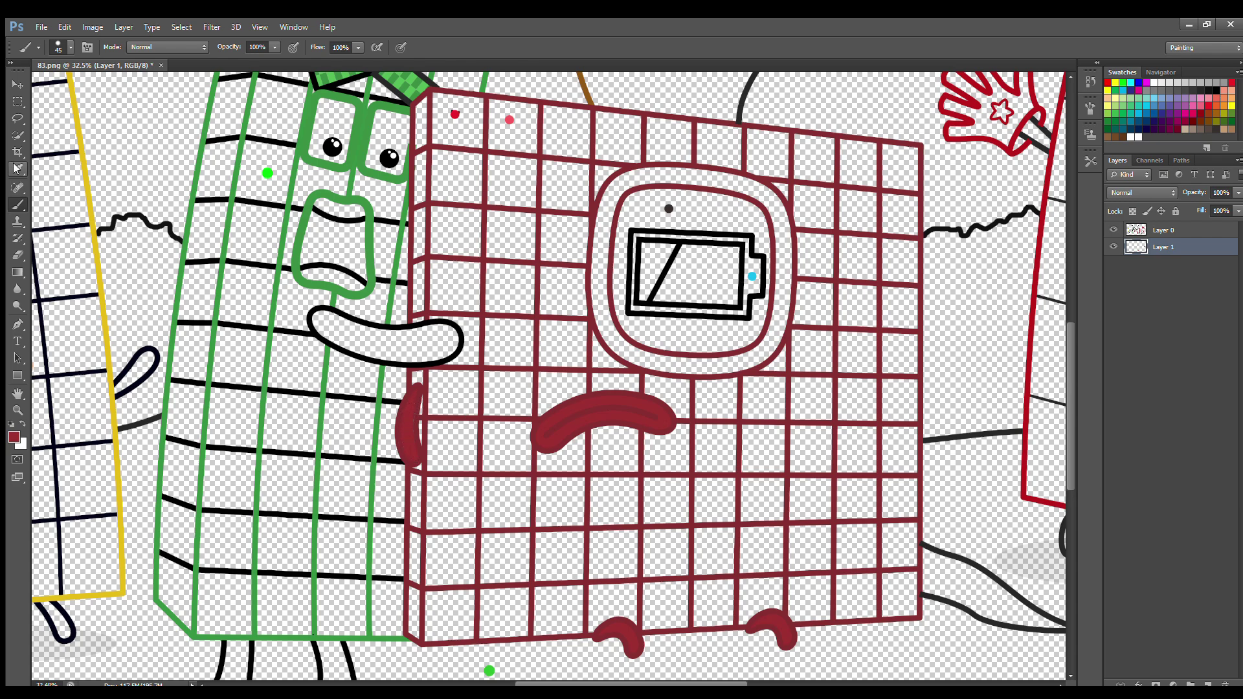
# - Color the battery in the eye with a cyan casing, red charge section and white remainder, and add a layer below Layer 1
pyautogui.keyDown('alt'); pyautogui.click(752, 277); pyautogui.keyUp('alt')
pyautogui.moveTo(632, 305)
pyautogui.mouseDown()
pyautogui.moveTo(718, 311)
pyautogui.moveTo(745, 303)
pyautogui.moveTo(758, 273)
pyautogui.moveTo(748, 278)
pyautogui.moveTo(741, 238)
pyautogui.moveTo(639, 234)
pyautogui.moveTo(644, 297)
pyautogui.moveTo(663, 262)
pyautogui.moveTo(652, 248)
pyautogui.moveTo(678, 261)
pyautogui.moveTo(705, 248)
pyautogui.moveTo(732, 270)
pyautogui.moveTo(734, 301)
pyautogui.moveTo(705, 303)
pyautogui.moveTo(666, 285)
pyautogui.moveTo(723, 256)
pyautogui.moveTo(689, 280)
pyautogui.moveTo(728, 292)
pyautogui.mouseUp()
pyautogui.click(1206, 683)
pyautogui.click(1109, 83)
pyautogui.click(1164, 247)
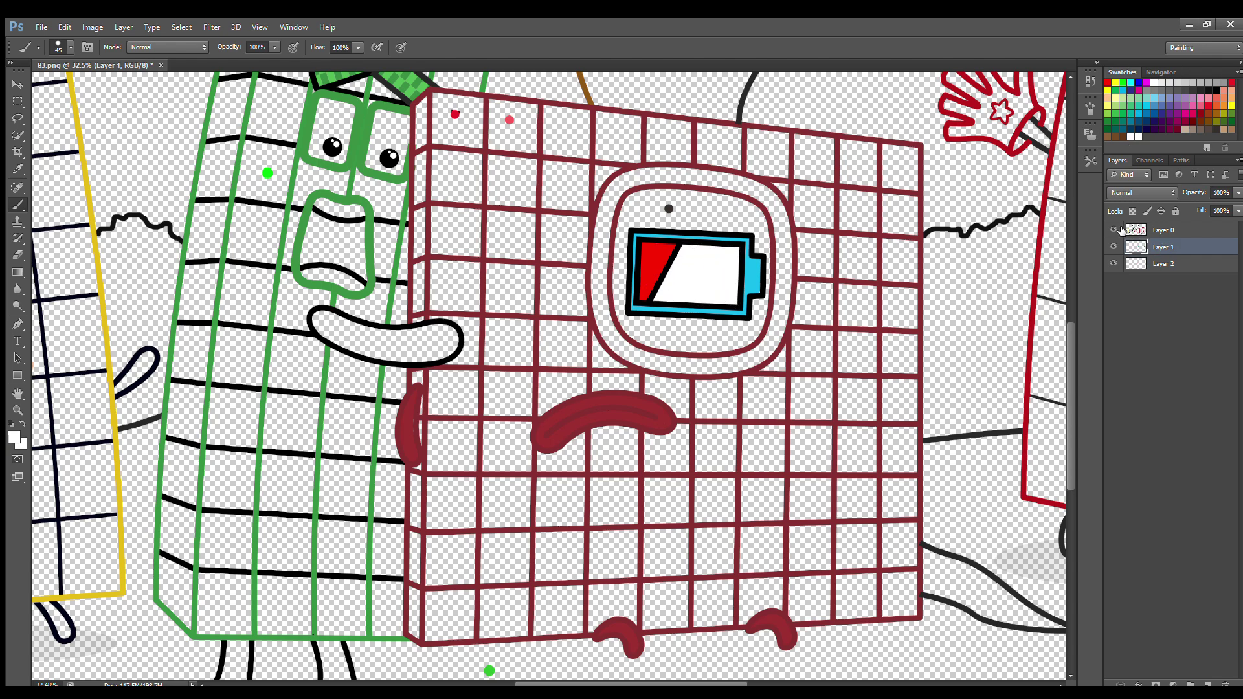
# - Add another empty layer directly below Layer 2
pyautogui.click(1164, 263)
pyautogui.click(1207, 683)
pyautogui.click(1168, 265)
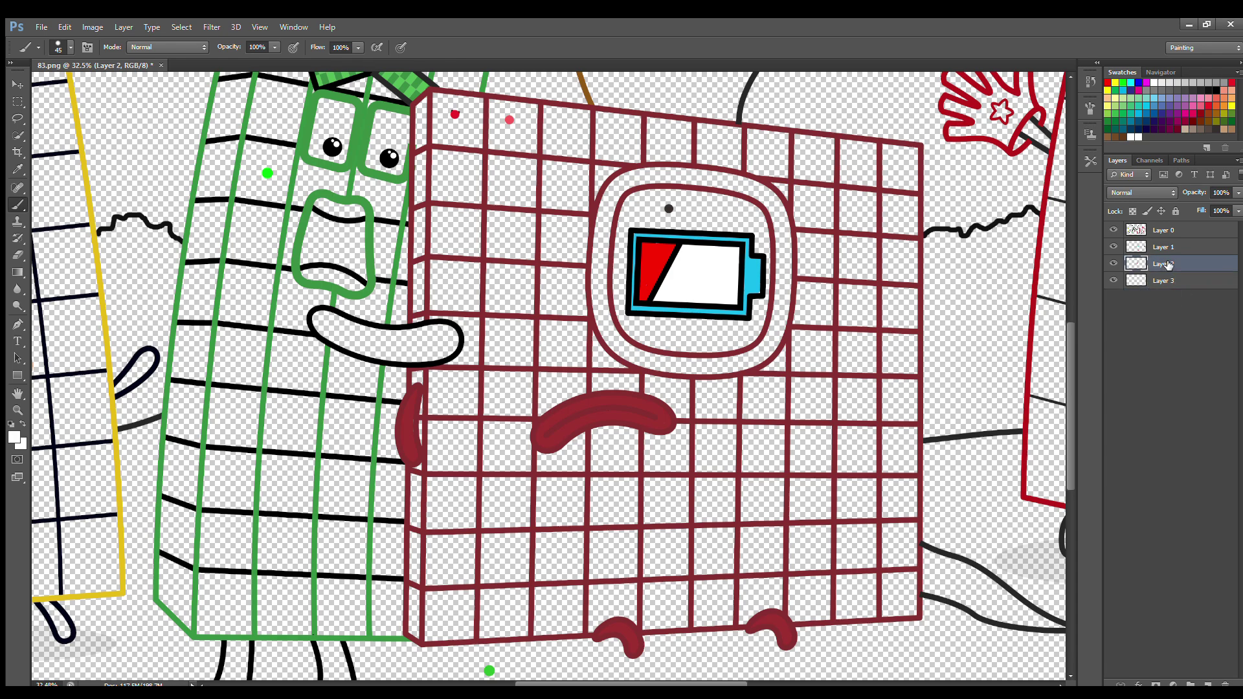
# - Paint the thick ring around the battery eye in the sampled dark red outline color on Layer 1, with a size 60 brush
pyautogui.click(1167, 247)
pyautogui.click(18, 170)
pyautogui.click(613, 207)
pyautogui.press('b')
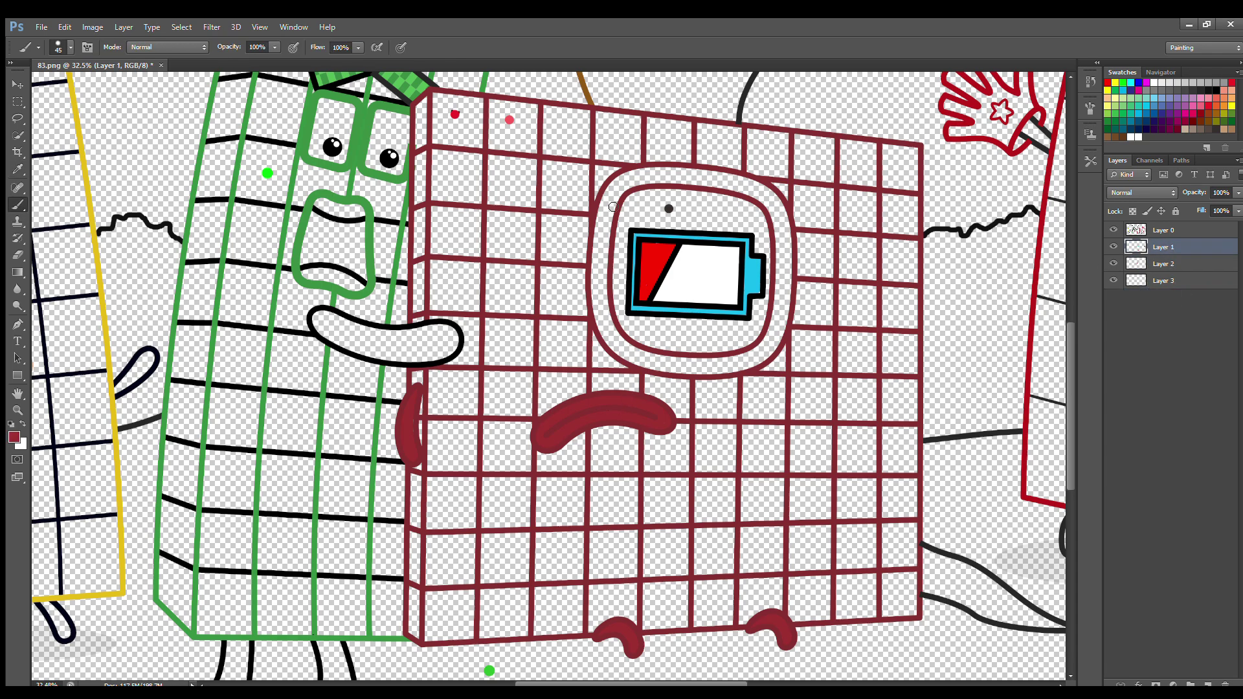
pyautogui.moveTo(603, 214)
pyautogui.mouseDown()
pyautogui.moveTo(602, 321)
pyautogui.moveTo(625, 355)
pyautogui.moveTo(685, 372)
pyautogui.moveTo(739, 368)
pyautogui.moveTo(784, 330)
pyautogui.moveTo(781, 209)
pyautogui.moveTo(733, 179)
pyautogui.moveTo(657, 173)
pyautogui.moveTo(609, 193)
pyautogui.moveTo(607, 312)
pyautogui.moveTo(638, 354)
pyautogui.moveTo(743, 359)
pyautogui.moveTo(777, 318)
pyautogui.moveTo(782, 268)
pyautogui.moveTo(776, 221)
pyautogui.moveTo(648, 180)
pyautogui.mouseUp()
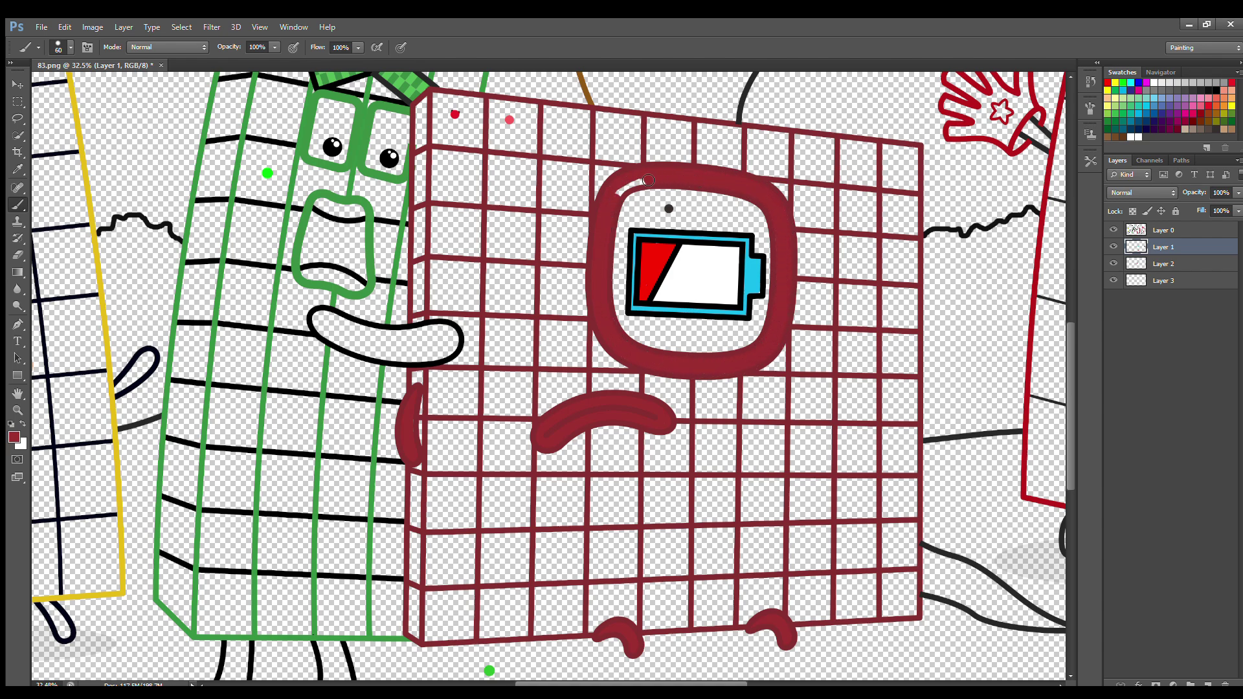
# - Fill the inside of the eye around the battery with the sampled dark grey on Layer 2
pyautogui.click(1170, 265)
pyautogui.press('i')
pyautogui.press('d')
pyautogui.press('b')
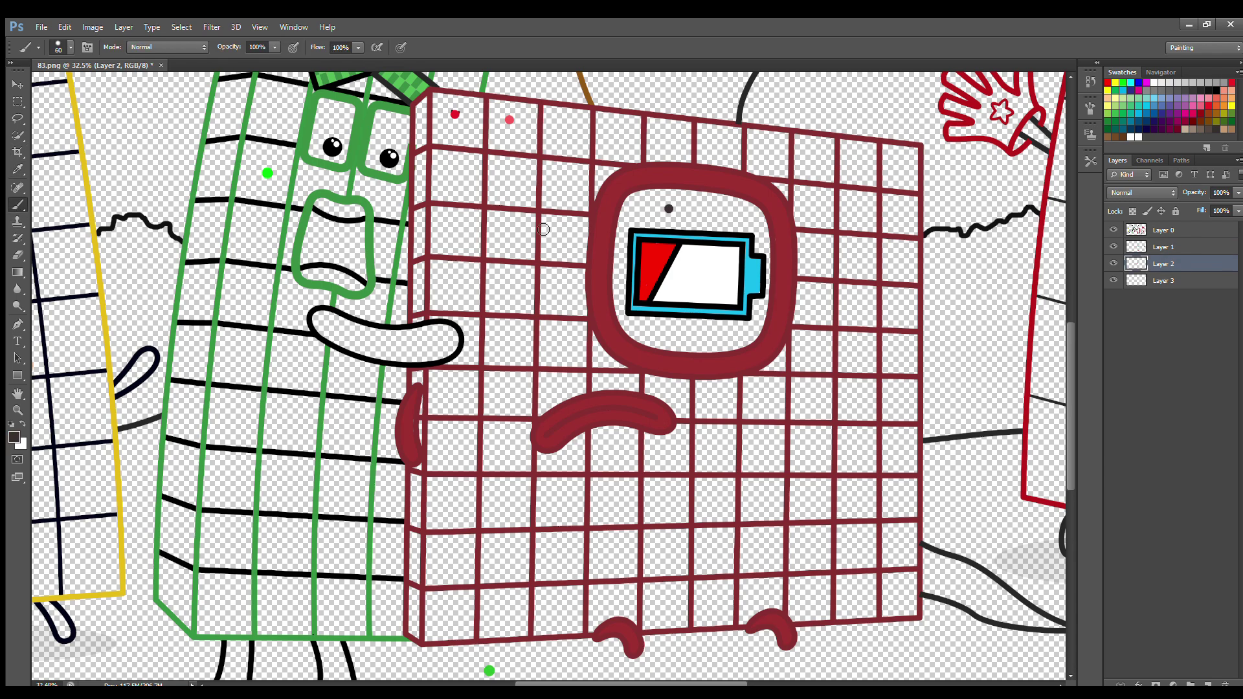
pyautogui.moveTo(635, 208)
pyautogui.mouseDown()
pyautogui.moveTo(624, 290)
pyautogui.moveTo(635, 328)
pyautogui.moveTo(756, 331)
pyautogui.moveTo(636, 336)
pyautogui.moveTo(763, 315)
pyautogui.mouseUp()
pyautogui.moveTo(774, 272)
pyautogui.mouseDown()
pyautogui.moveTo(762, 219)
pyautogui.moveTo(642, 203)
pyautogui.moveTo(767, 236)
pyautogui.mouseUp()
# - Fill alternate grid squares above and to the upper right of the eye with the sampled crimson on Layer 2
pyautogui.click(14, 171)
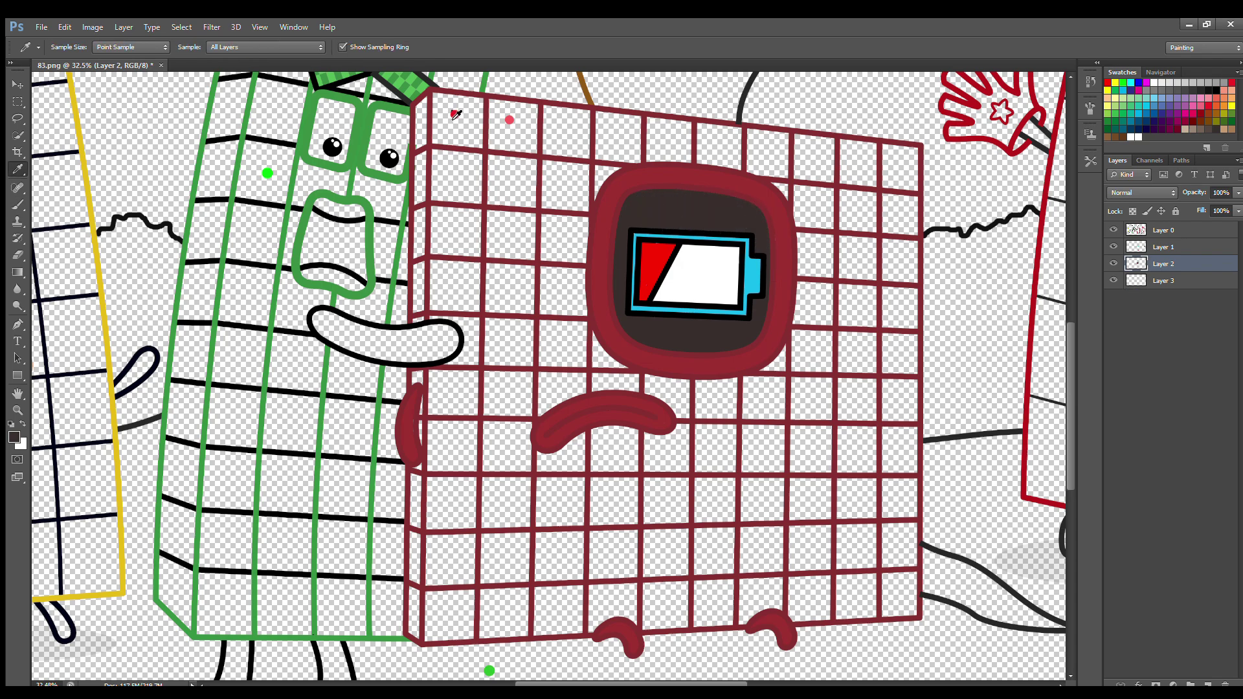
pyautogui.click(455, 115)
pyautogui.press('b')
pyautogui.moveTo(438, 100)
pyautogui.mouseDown()
pyautogui.moveTo(461, 145)
pyautogui.moveTo(481, 123)
pyautogui.moveTo(458, 99)
pyautogui.moveTo(464, 133)
pyautogui.moveTo(447, 135)
pyautogui.moveTo(495, 198)
pyautogui.moveTo(525, 207)
pyautogui.moveTo(535, 176)
pyautogui.moveTo(511, 165)
pyautogui.moveTo(526, 200)
pyautogui.mouseUp()
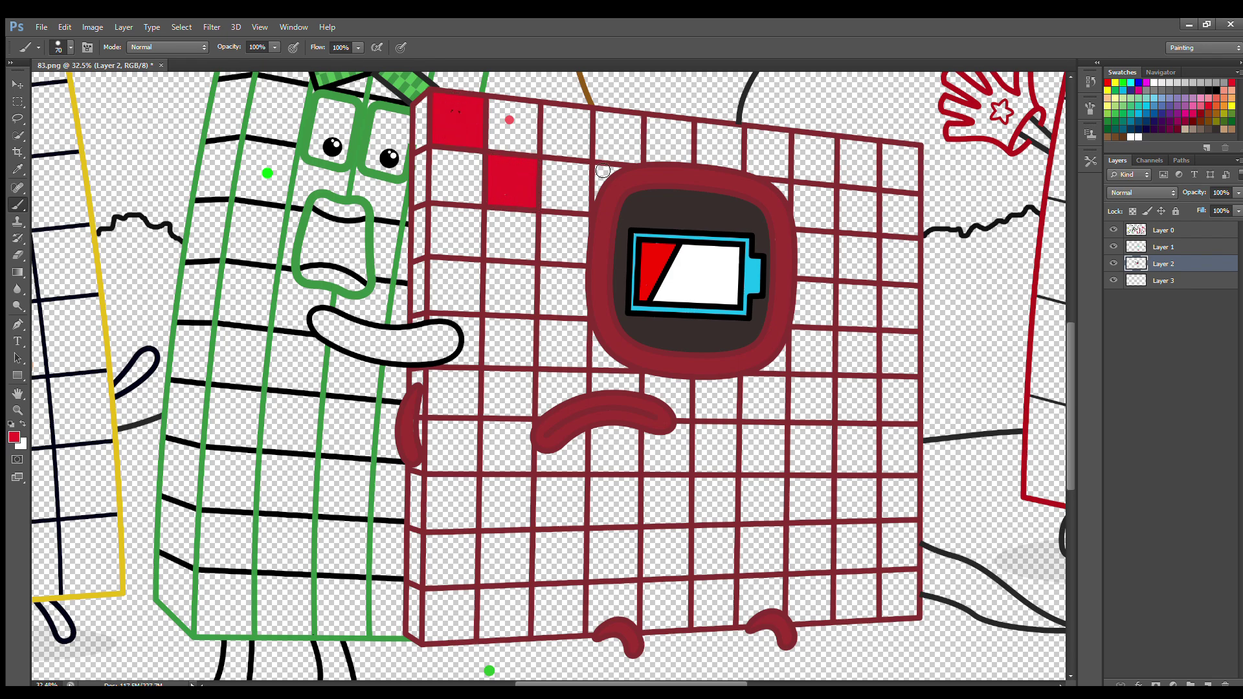
pyautogui.moveTo(551, 112)
pyautogui.mouseDown()
pyautogui.moveTo(570, 154)
pyautogui.moveTo(590, 133)
pyautogui.moveTo(560, 117)
pyautogui.mouseUp()
pyautogui.moveTo(655, 156)
pyautogui.mouseDown()
pyautogui.moveTo(687, 130)
pyautogui.moveTo(682, 149)
pyautogui.mouseUp()
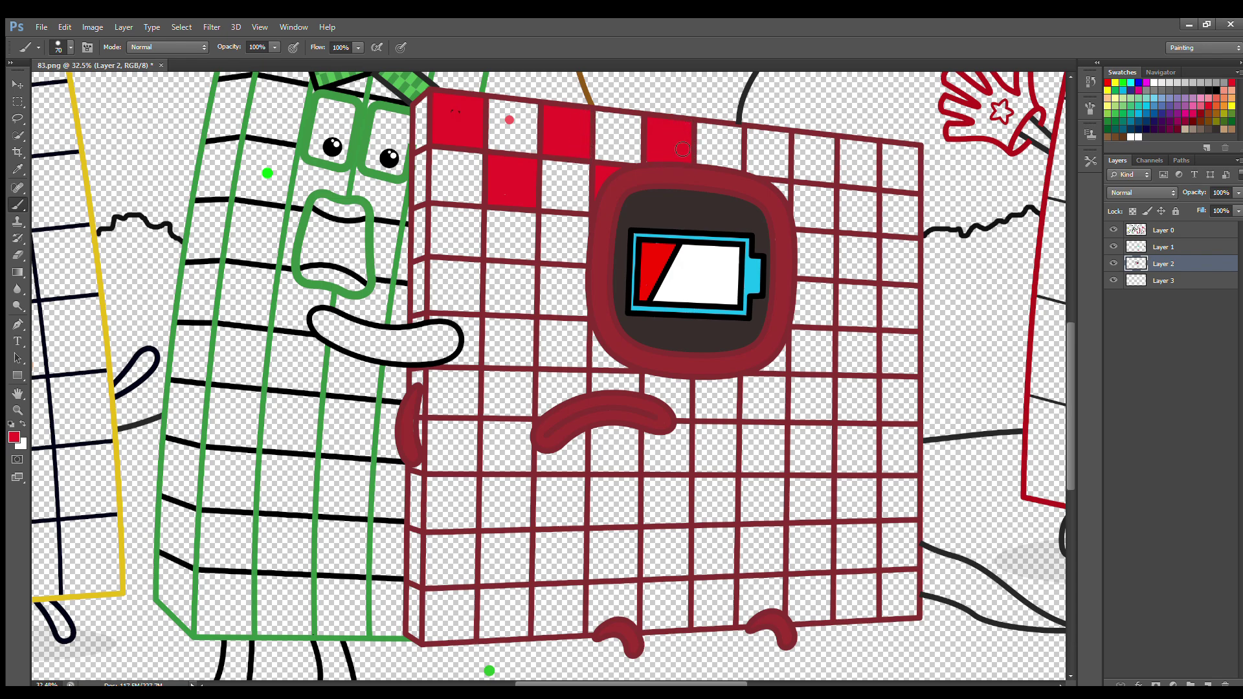
pyautogui.moveTo(755, 169)
pyautogui.mouseDown()
pyautogui.moveTo(785, 175)
pyautogui.moveTo(787, 140)
pyautogui.moveTo(755, 155)
pyautogui.moveTo(774, 166)
pyautogui.moveTo(777, 150)
pyautogui.moveTo(829, 230)
pyautogui.moveTo(817, 207)
pyautogui.mouseUp()
pyautogui.moveTo(848, 143)
pyautogui.mouseDown()
pyautogui.moveTo(848, 182)
pyautogui.moveTo(872, 147)
pyautogui.moveTo(872, 172)
pyautogui.mouseUp()
pyautogui.moveTo(889, 231)
pyautogui.mouseDown()
pyautogui.moveTo(918, 205)
pyautogui.moveTo(875, 271)
pyautogui.moveTo(857, 243)
pyautogui.moveTo(848, 249)
pyautogui.moveTo(854, 278)
pyautogui.mouseUp()
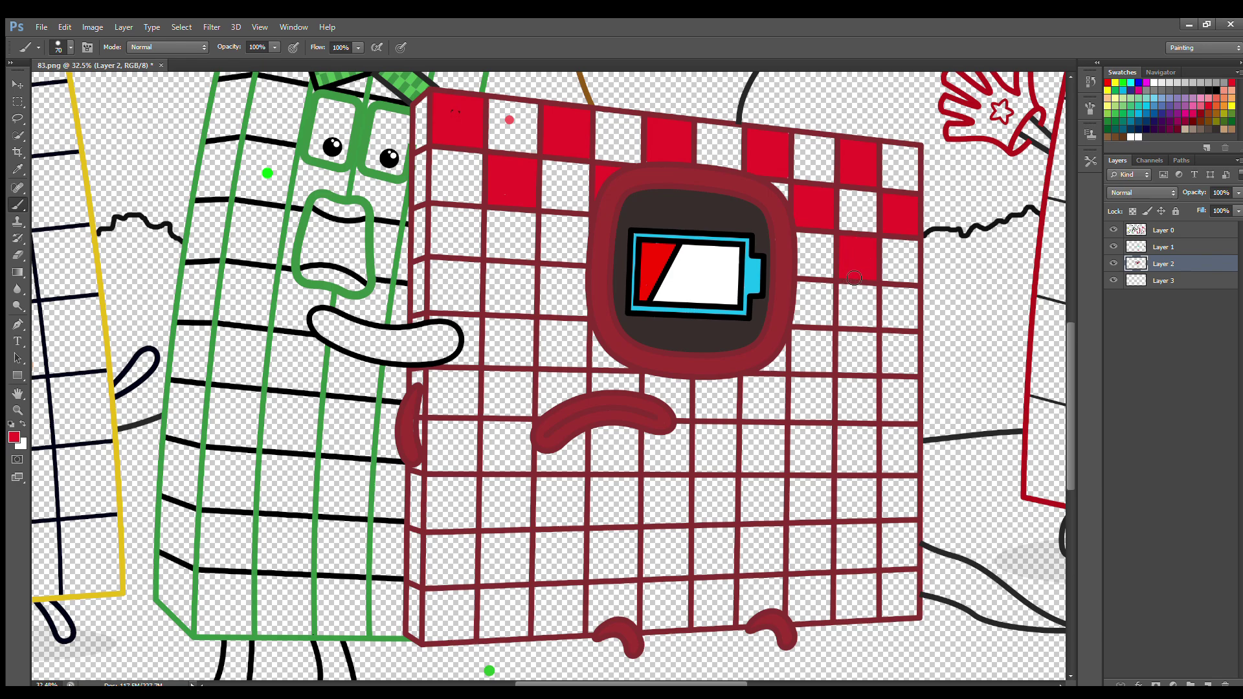
# - Fill alternate squares in the third and fourth grid rows left of the eye with crimson, erasing any overspill
pyautogui.moveTo(549, 222)
pyautogui.mouseDown()
pyautogui.moveTo(546, 255)
pyautogui.moveTo(582, 265)
pyautogui.moveTo(586, 223)
pyautogui.moveTo(562, 221)
pyautogui.moveTo(570, 253)
pyautogui.mouseUp()
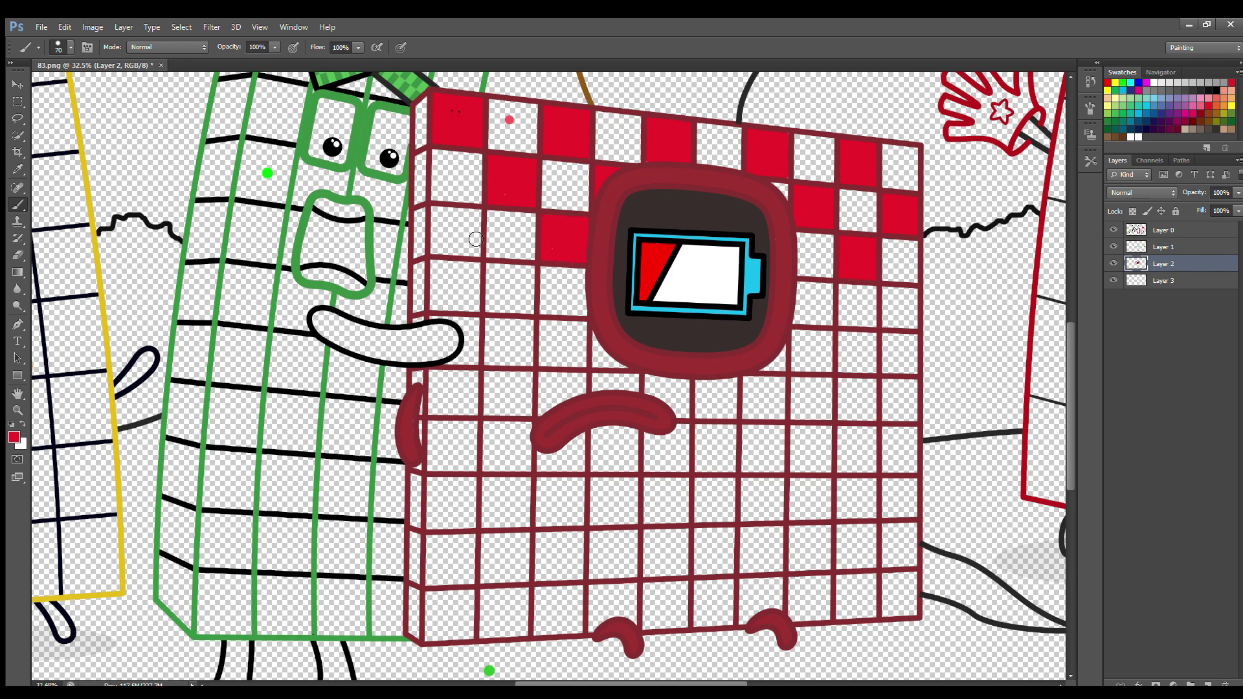
pyautogui.moveTo(437, 248)
pyautogui.mouseDown()
pyautogui.moveTo(463, 253)
pyautogui.moveTo(482, 224)
pyautogui.moveTo(453, 233)
pyautogui.mouseUp()
pyautogui.click(15, 253)
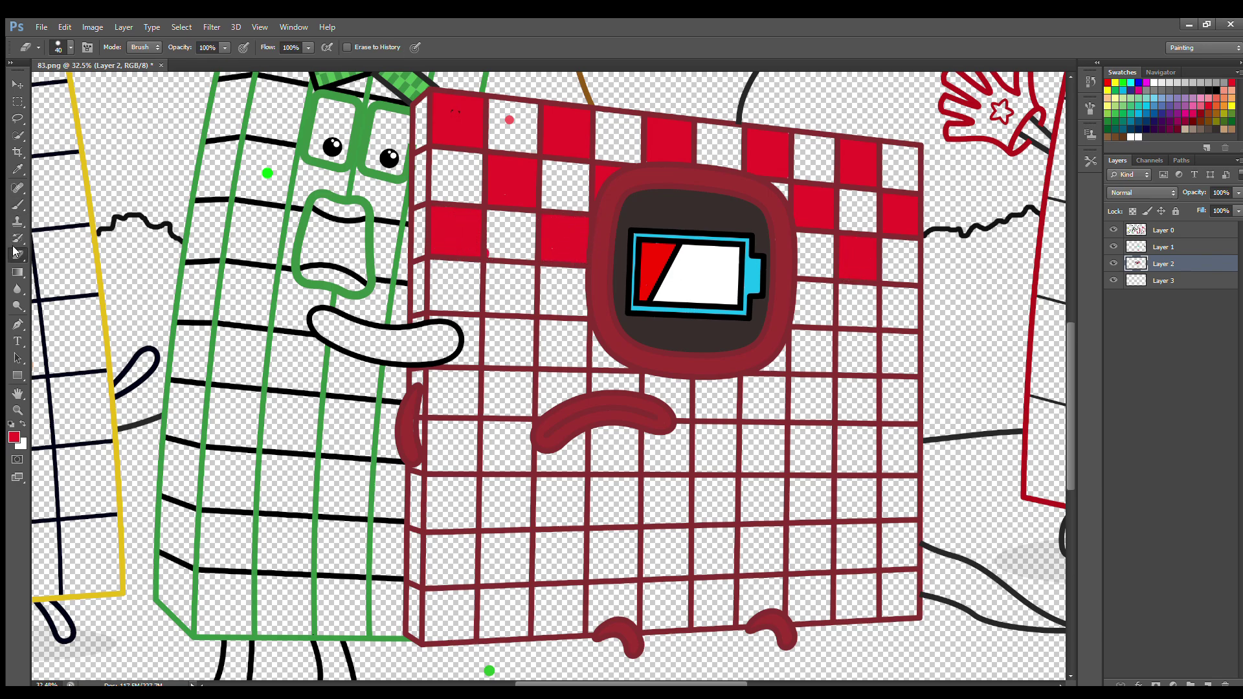
pyautogui.press('b')
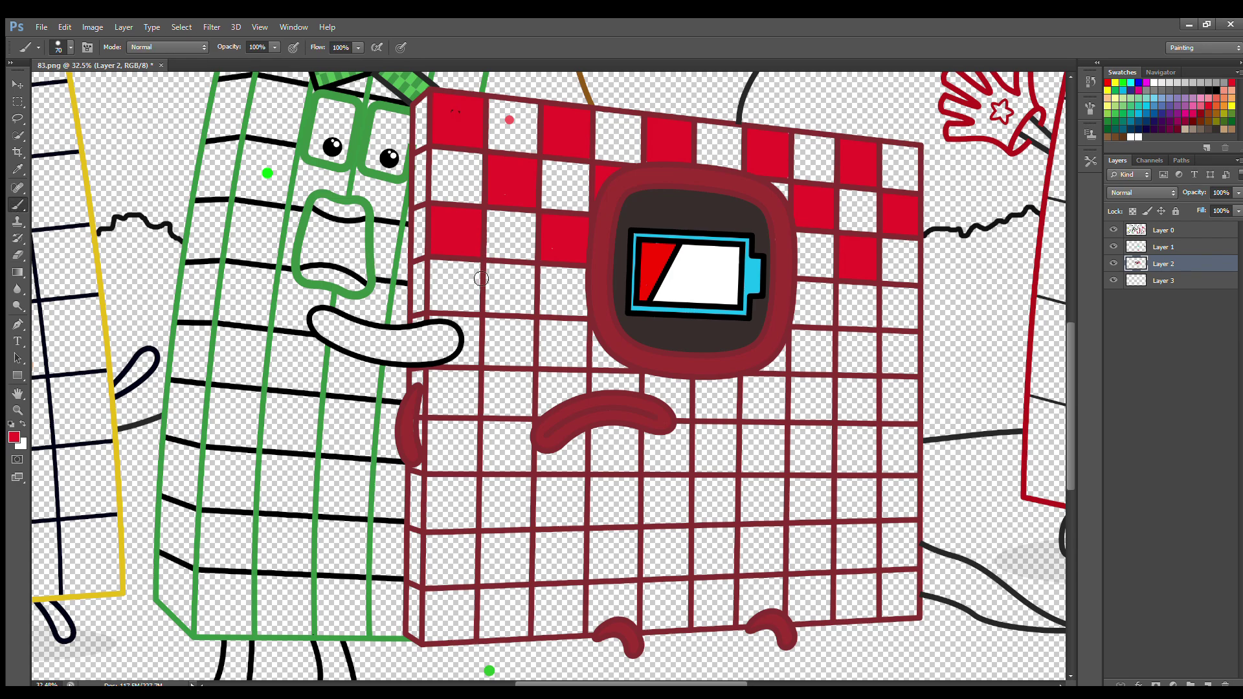
pyautogui.moveTo(493, 304)
pyautogui.mouseDown()
pyautogui.moveTo(520, 312)
pyautogui.moveTo(533, 280)
pyautogui.moveTo(500, 270)
pyautogui.moveTo(522, 303)
pyautogui.mouseUp()
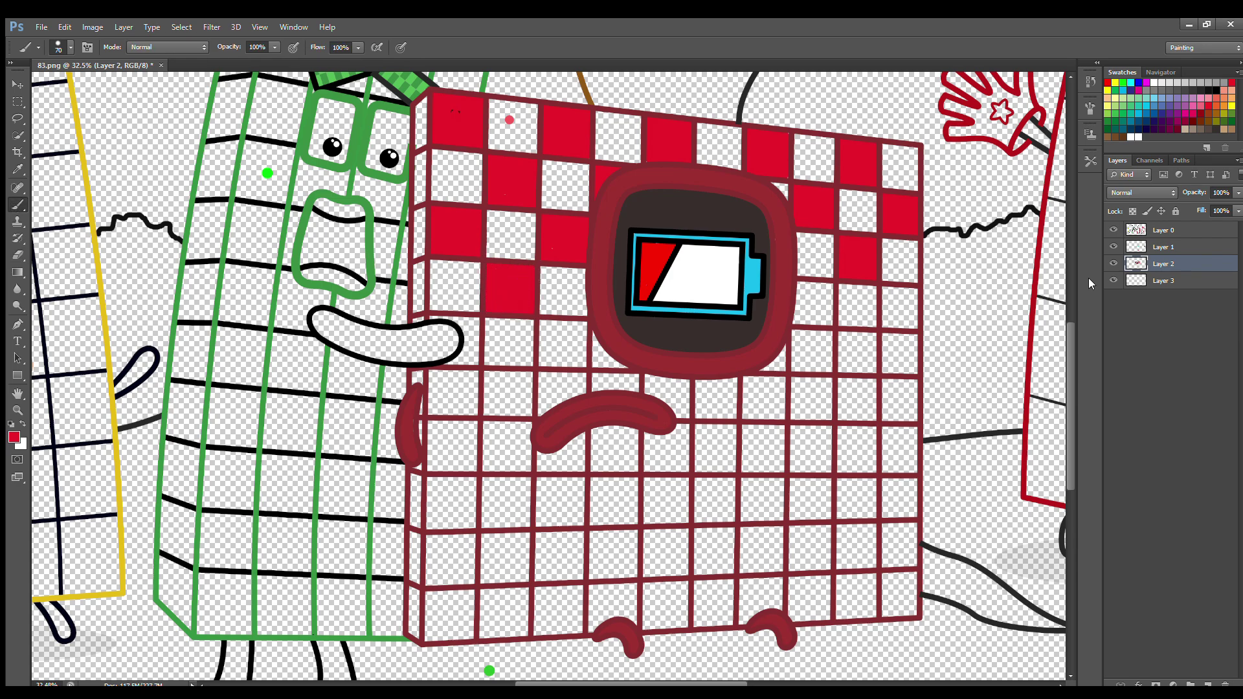
# - Fill the green character's arm overlapping the red block with the sampled outline green on Layer 1
pyautogui.click(1159, 247)
pyautogui.press('i')
pyautogui.click(313, 309)
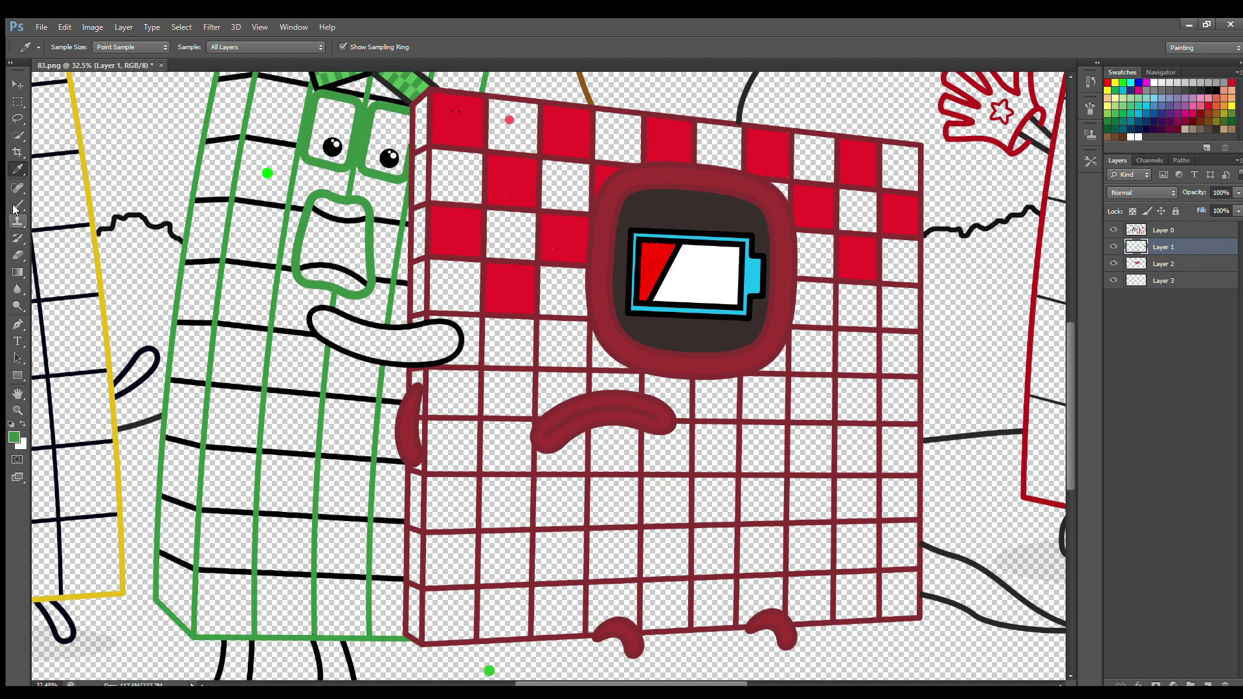
pyautogui.press('b')
pyautogui.moveTo(315, 315)
pyautogui.mouseDown()
pyautogui.moveTo(400, 358)
pyautogui.moveTo(452, 355)
pyautogui.moveTo(435, 332)
pyautogui.moveTo(327, 320)
pyautogui.moveTo(445, 342)
pyautogui.mouseUp()
# - Fill alternate squares in grid rows five to seven left of and beneath the mouth's left end with crimson on Layer 2
pyautogui.click(1159, 264)
pyautogui.press('i')
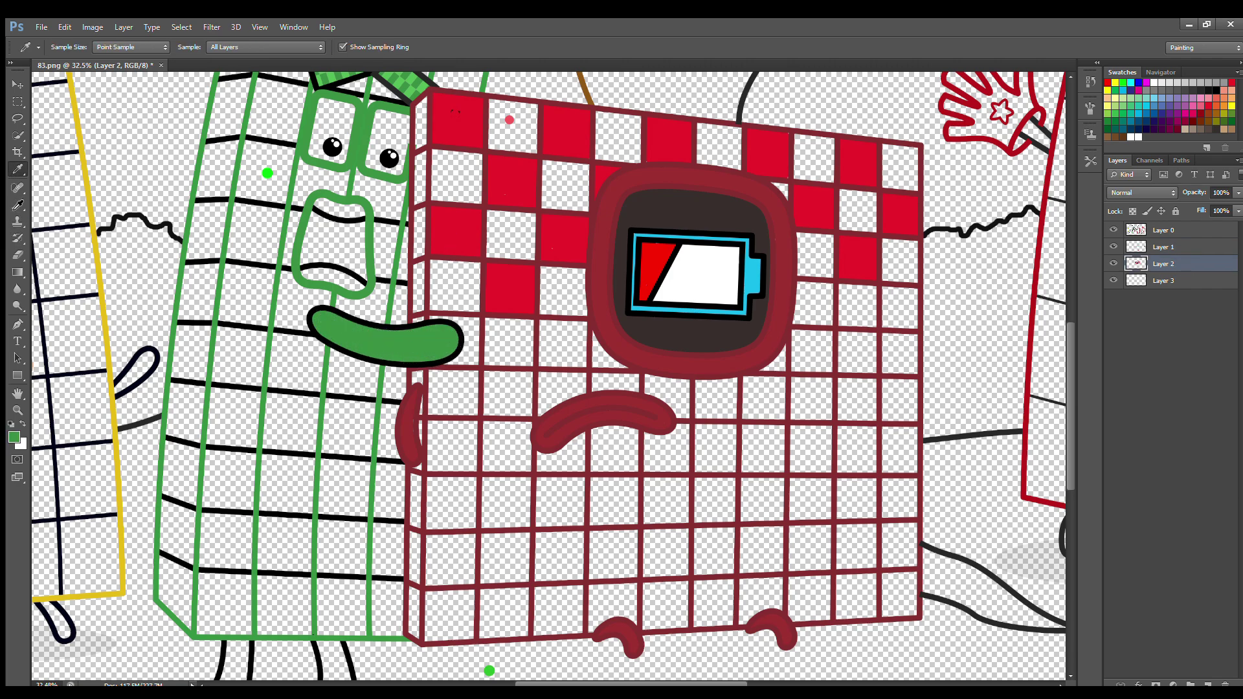
pyautogui.click(499, 298)
pyautogui.press('b')
pyautogui.moveTo(437, 323)
pyautogui.mouseDown()
pyautogui.moveTo(478, 363)
pyautogui.moveTo(462, 355)
pyautogui.moveTo(490, 378)
pyautogui.moveTo(492, 413)
pyautogui.moveTo(531, 397)
pyautogui.moveTo(528, 379)
pyautogui.moveTo(497, 380)
pyautogui.mouseUp()
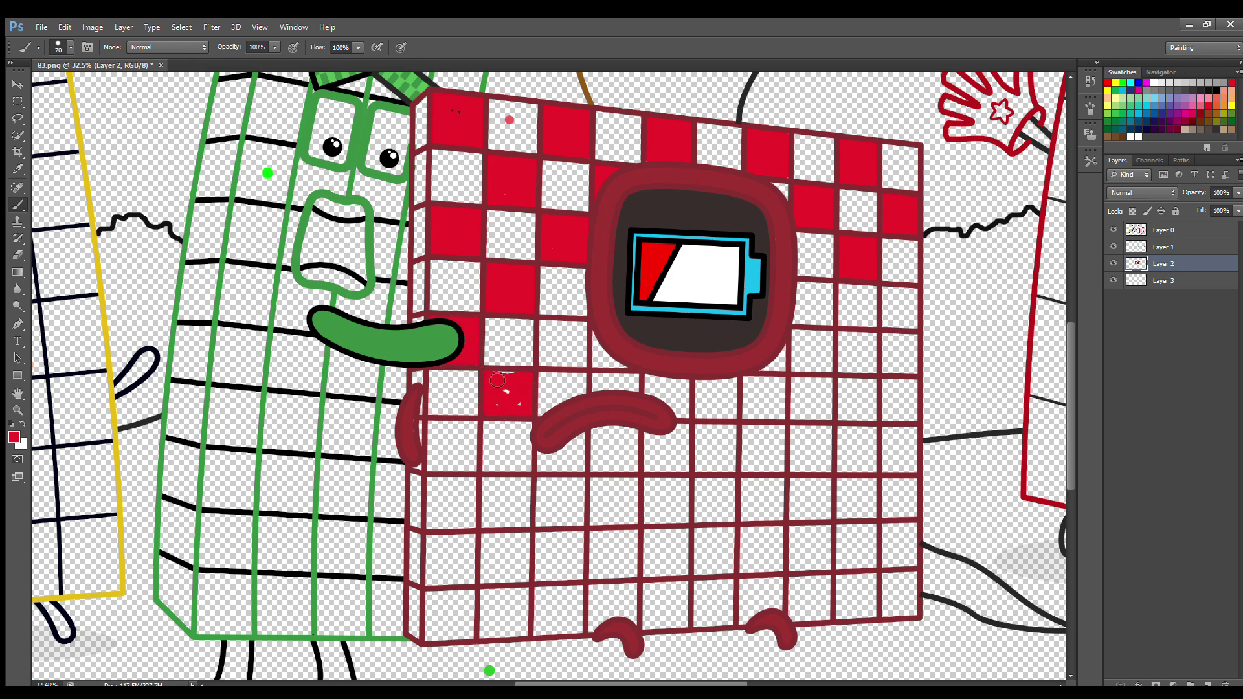
pyautogui.moveTo(546, 348)
pyautogui.mouseDown()
pyautogui.moveTo(576, 359)
pyautogui.moveTo(561, 330)
pyautogui.moveTo(578, 358)
pyautogui.mouseUp()
pyautogui.moveTo(434, 469)
pyautogui.mouseDown()
pyautogui.moveTo(472, 470)
pyautogui.moveTo(479, 428)
pyautogui.moveTo(444, 458)
pyautogui.mouseUp()
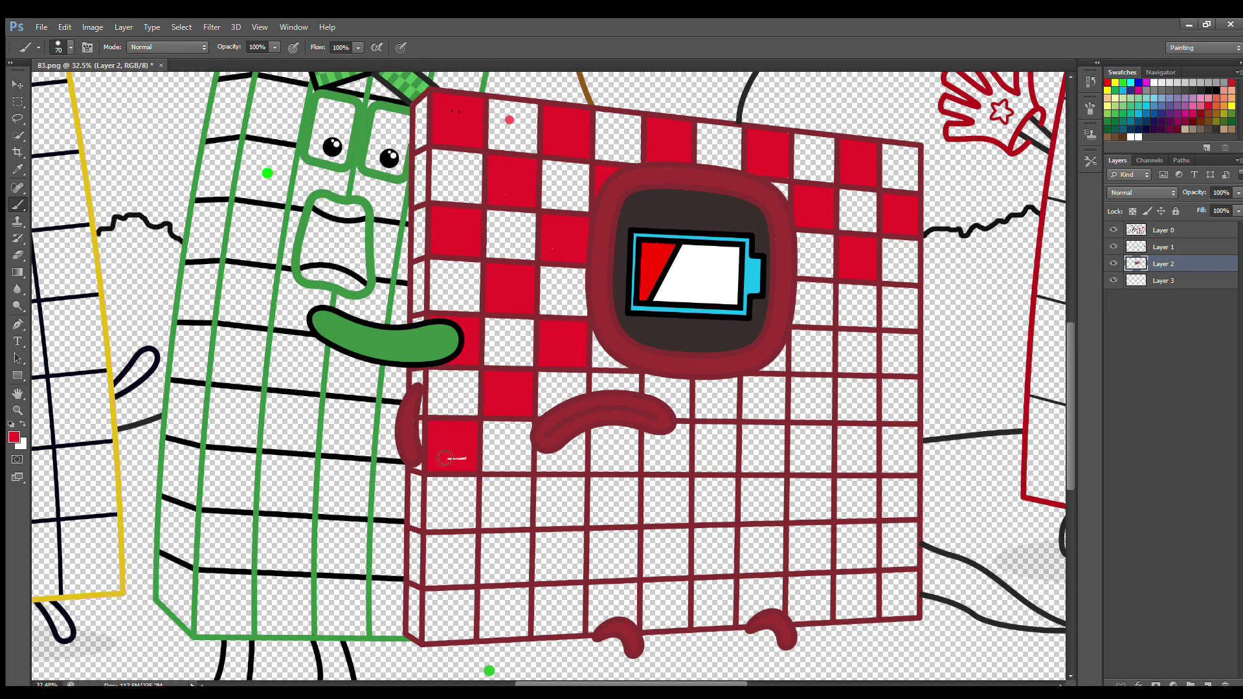
pyautogui.moveTo(543, 468)
pyautogui.mouseDown()
pyautogui.moveTo(583, 456)
pyautogui.moveTo(543, 458)
pyautogui.mouseUp()
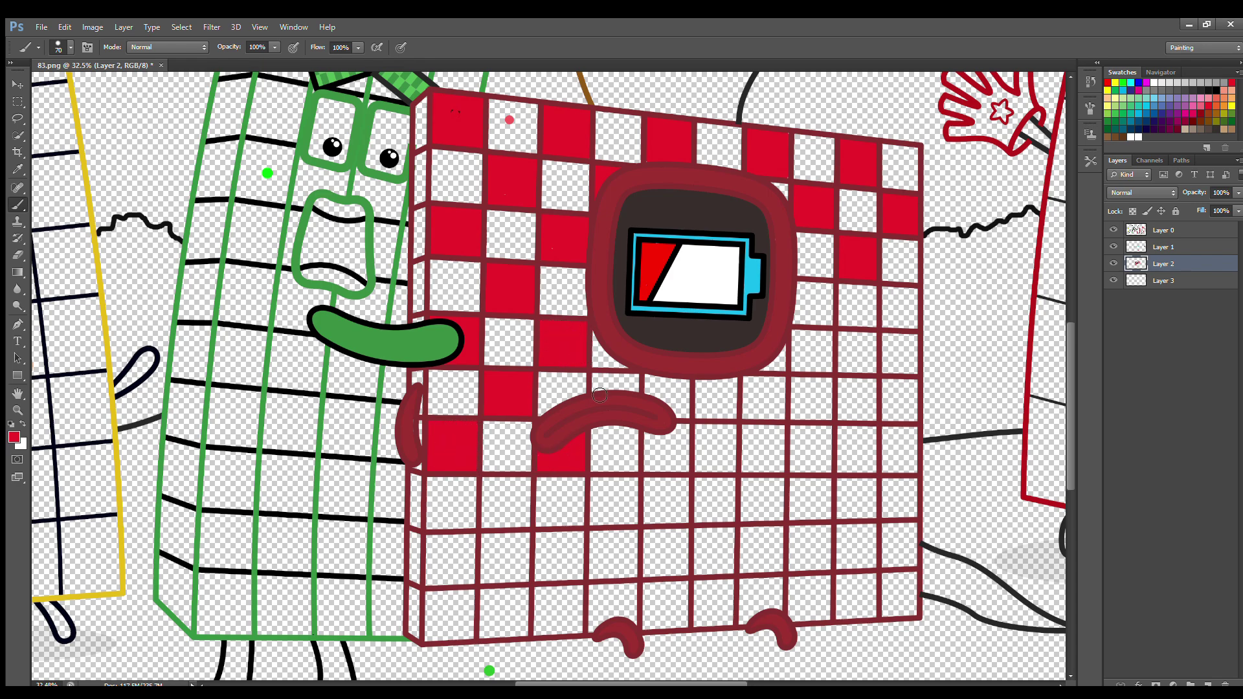
# - Continue the crimson checker pattern around the mouth, below the eye and down the block's right side to row eight
pyautogui.moveTo(600, 395)
pyautogui.mouseDown()
pyautogui.moveTo(634, 391)
pyautogui.moveTo(607, 382)
pyautogui.mouseUp()
pyautogui.moveTo(650, 448)
pyautogui.mouseDown()
pyautogui.moveTo(687, 471)
pyautogui.moveTo(680, 438)
pyautogui.mouseUp()
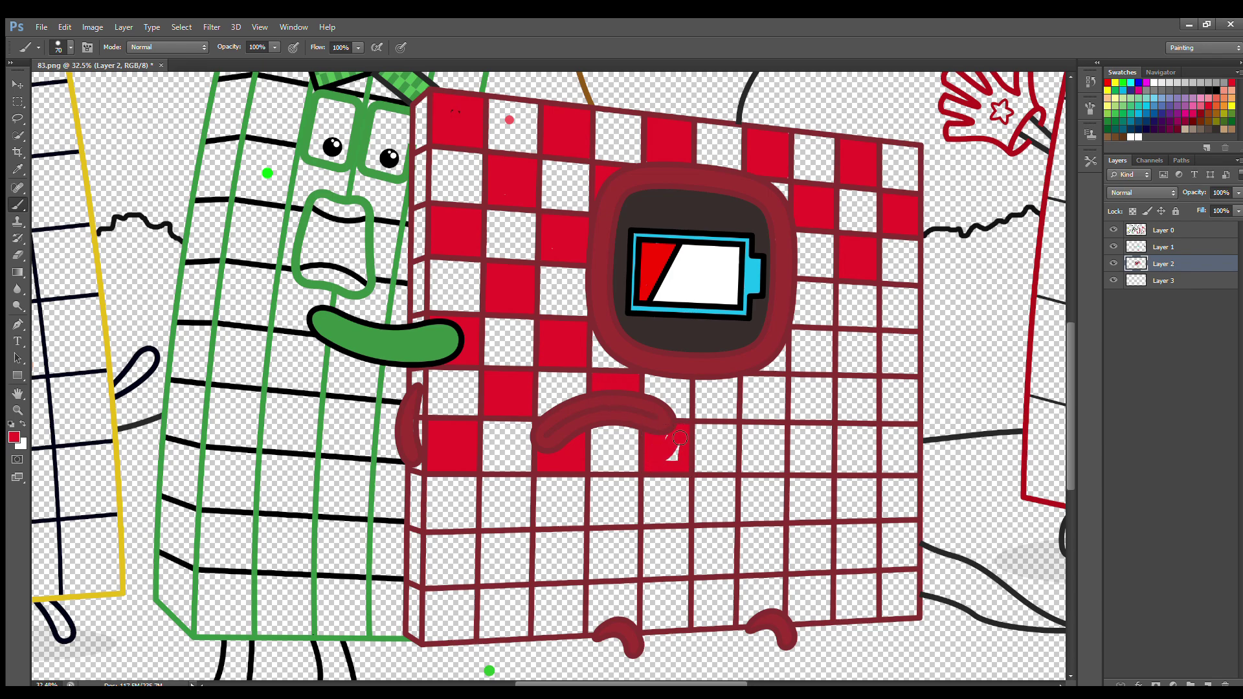
pyautogui.moveTo(703, 388)
pyautogui.mouseDown()
pyautogui.moveTo(732, 416)
pyautogui.moveTo(737, 384)
pyautogui.moveTo(729, 409)
pyautogui.moveTo(750, 468)
pyautogui.moveTo(778, 472)
pyautogui.moveTo(785, 437)
pyautogui.moveTo(770, 439)
pyautogui.moveTo(763, 462)
pyautogui.mouseUp()
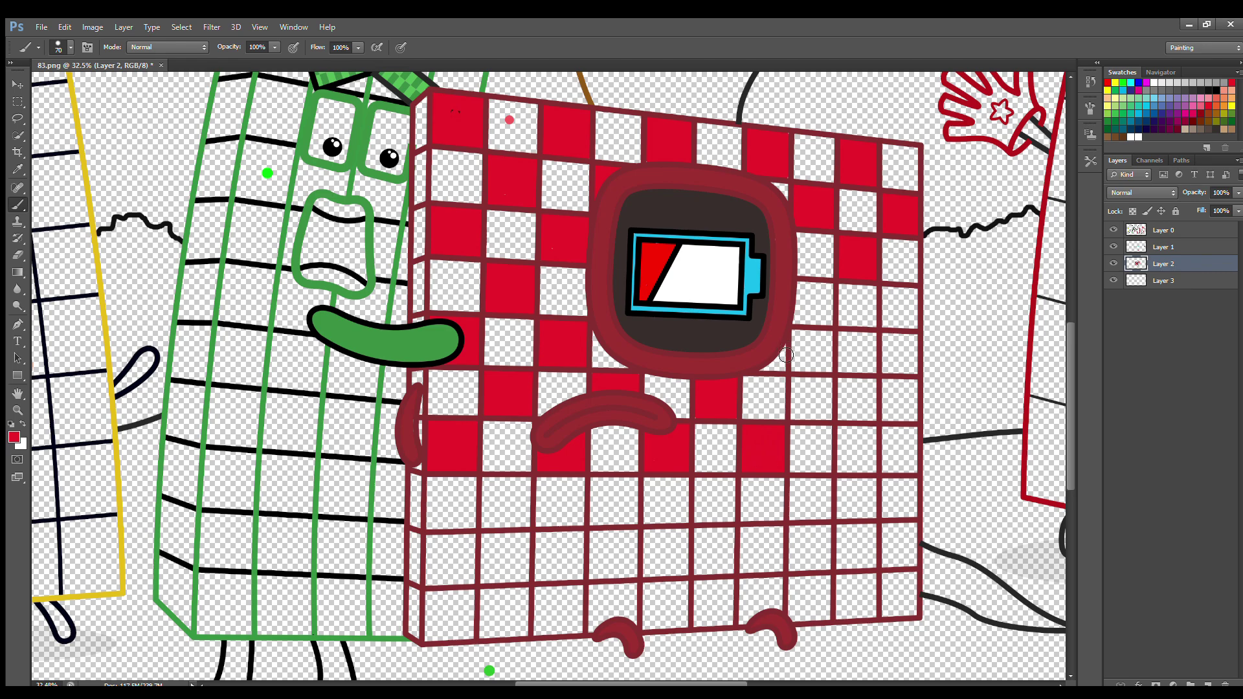
pyautogui.moveTo(810, 289)
pyautogui.mouseDown()
pyautogui.moveTo(832, 322)
pyautogui.moveTo(802, 297)
pyautogui.moveTo(820, 316)
pyautogui.moveTo(902, 317)
pyautogui.mouseUp()
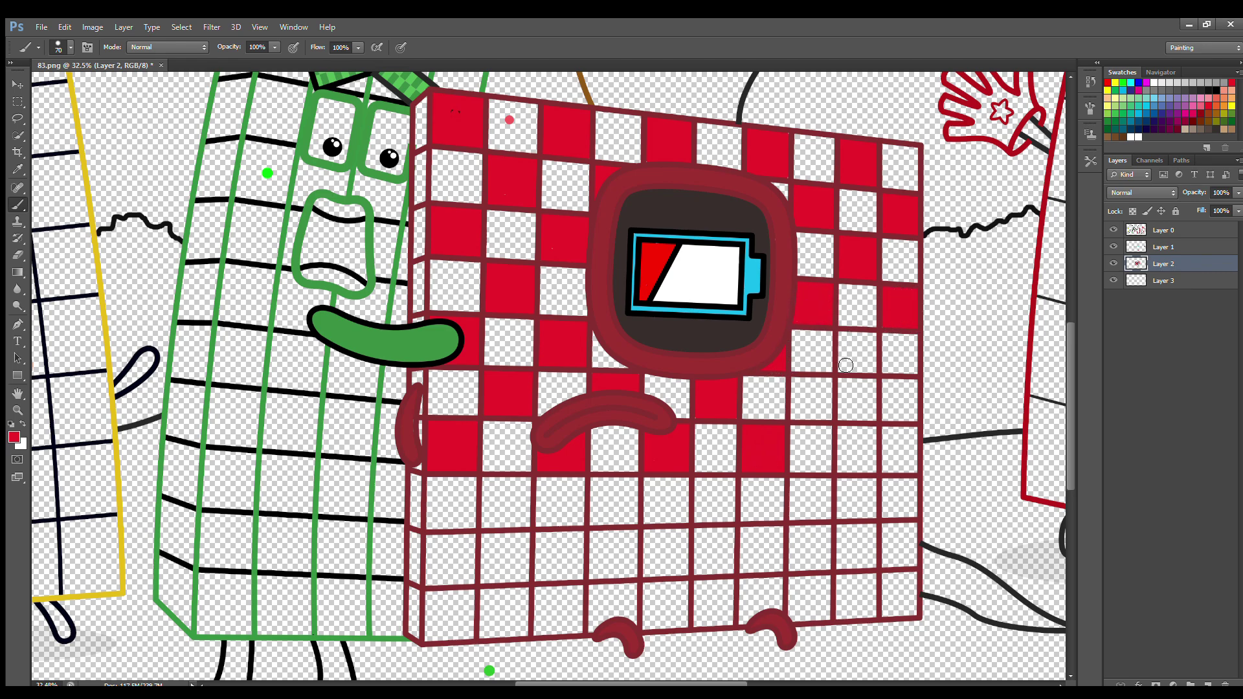
pyautogui.moveTo(845, 365)
pyautogui.mouseDown()
pyautogui.moveTo(863, 343)
pyautogui.moveTo(860, 356)
pyautogui.mouseUp()
pyautogui.moveTo(796, 418)
pyautogui.mouseDown()
pyautogui.moveTo(822, 419)
pyautogui.moveTo(833, 386)
pyautogui.moveTo(798, 416)
pyautogui.mouseUp()
pyautogui.moveTo(889, 402)
pyautogui.mouseDown()
pyautogui.moveTo(916, 403)
pyautogui.moveTo(904, 398)
pyautogui.moveTo(843, 469)
pyautogui.moveTo(872, 472)
pyautogui.moveTo(876, 441)
pyautogui.moveTo(855, 441)
pyautogui.moveTo(855, 462)
pyautogui.moveTo(889, 516)
pyautogui.moveTo(915, 517)
pyautogui.moveTo(905, 484)
pyautogui.moveTo(902, 511)
pyautogui.mouseUp()
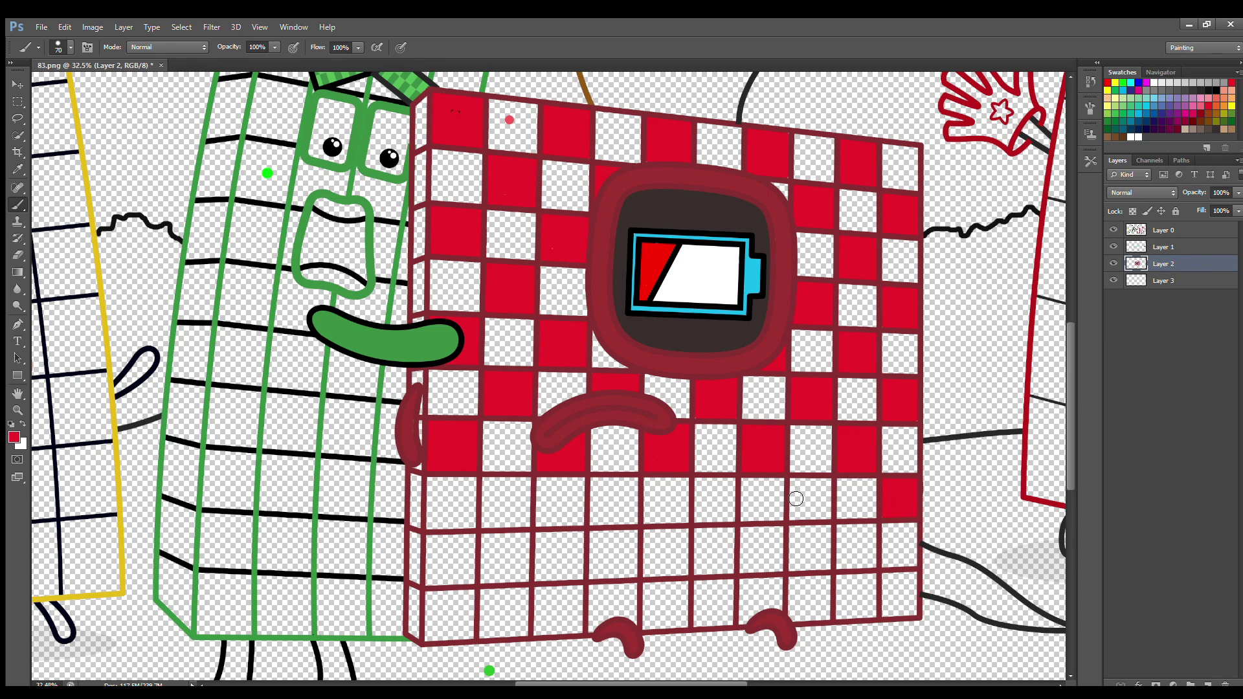
# - Fill alternate squares in the right half of the block's bottom three rows with crimson
pyautogui.moveTo(796, 498)
pyautogui.mouseDown()
pyautogui.moveTo(829, 520)
pyautogui.moveTo(829, 486)
pyautogui.moveTo(812, 508)
pyautogui.moveTo(840, 569)
pyautogui.moveTo(872, 555)
pyautogui.moveTo(854, 537)
pyautogui.mouseUp()
pyautogui.moveTo(890, 576)
pyautogui.mouseDown()
pyautogui.moveTo(889, 614)
pyautogui.moveTo(901, 604)
pyautogui.mouseUp()
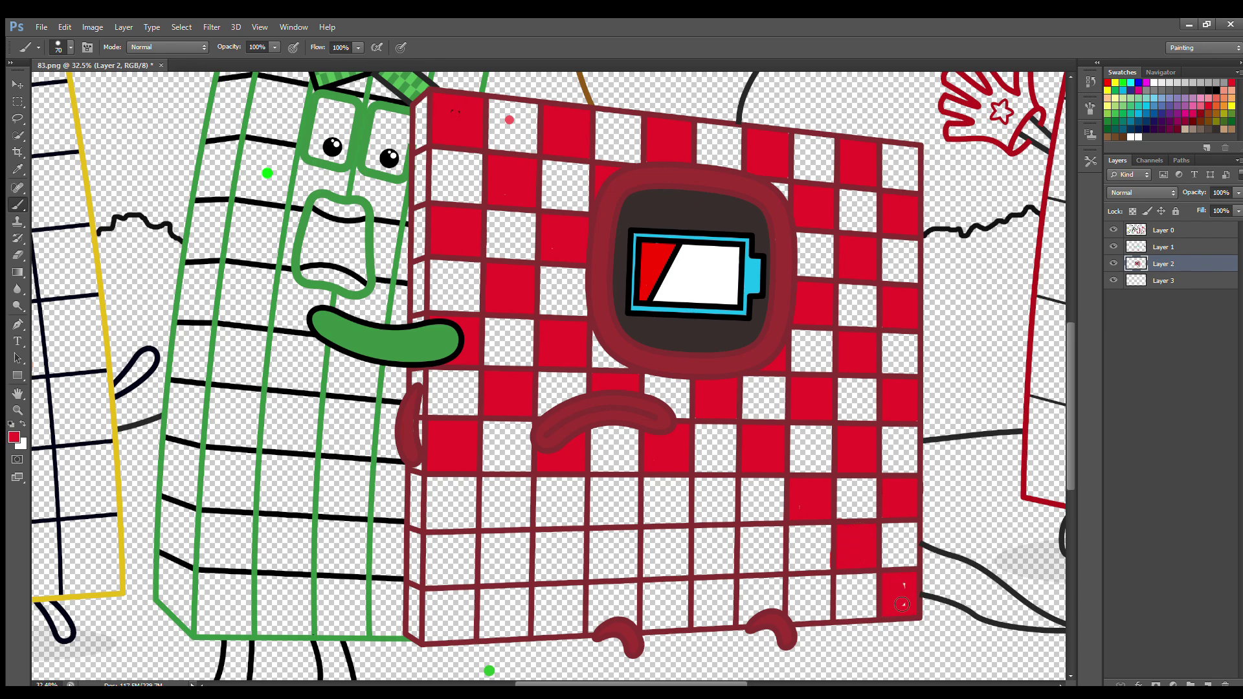
pyautogui.moveTo(796, 595)
pyautogui.mouseDown()
pyautogui.moveTo(826, 620)
pyautogui.moveTo(828, 581)
pyautogui.moveTo(815, 609)
pyautogui.mouseUp()
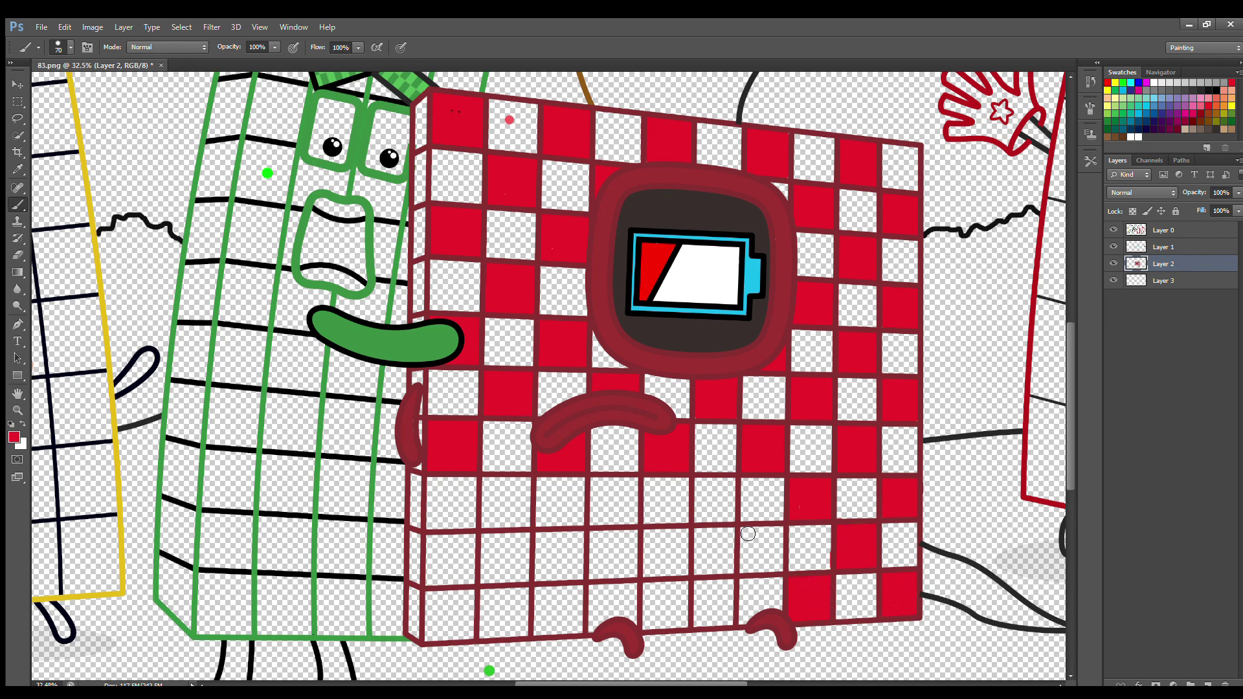
pyautogui.moveTo(748, 534)
pyautogui.mouseDown()
pyautogui.moveTo(745, 571)
pyautogui.moveTo(780, 569)
pyautogui.moveTo(775, 532)
pyautogui.moveTo(769, 544)
pyautogui.moveTo(730, 520)
pyautogui.moveTo(737, 485)
pyautogui.moveTo(716, 503)
pyautogui.mouseUp()
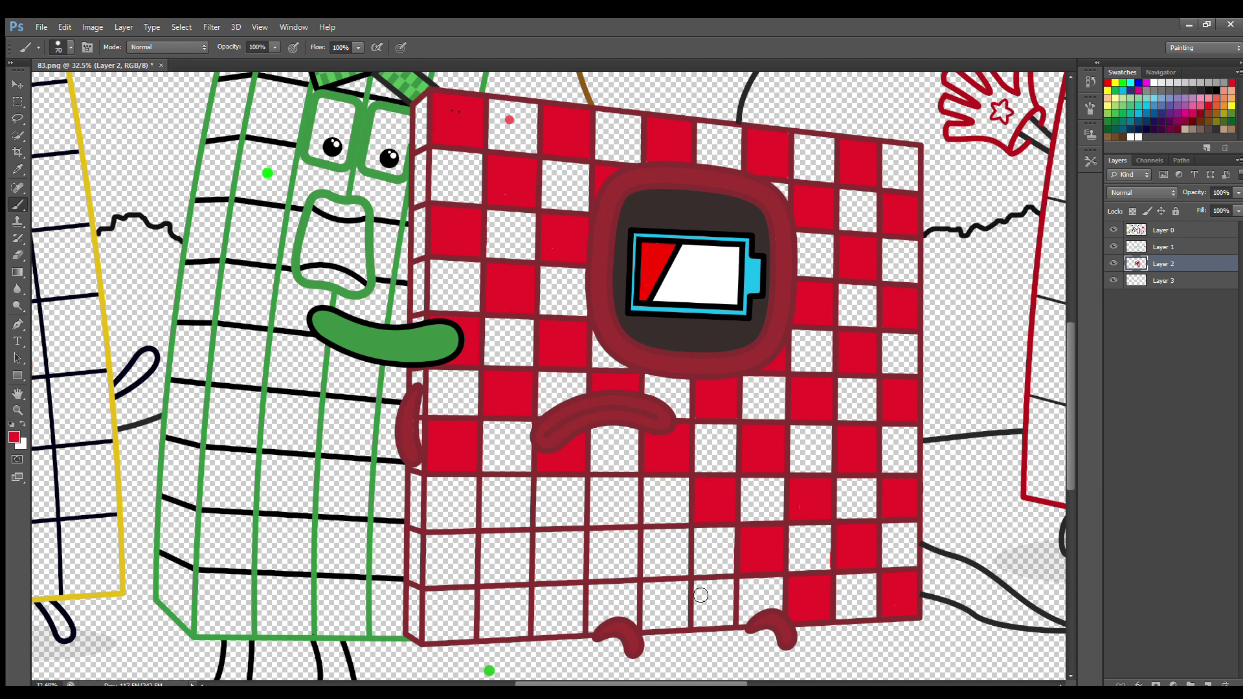
pyautogui.moveTo(700, 594)
pyautogui.mouseDown()
pyautogui.moveTo(731, 621)
pyautogui.moveTo(722, 594)
pyautogui.mouseUp()
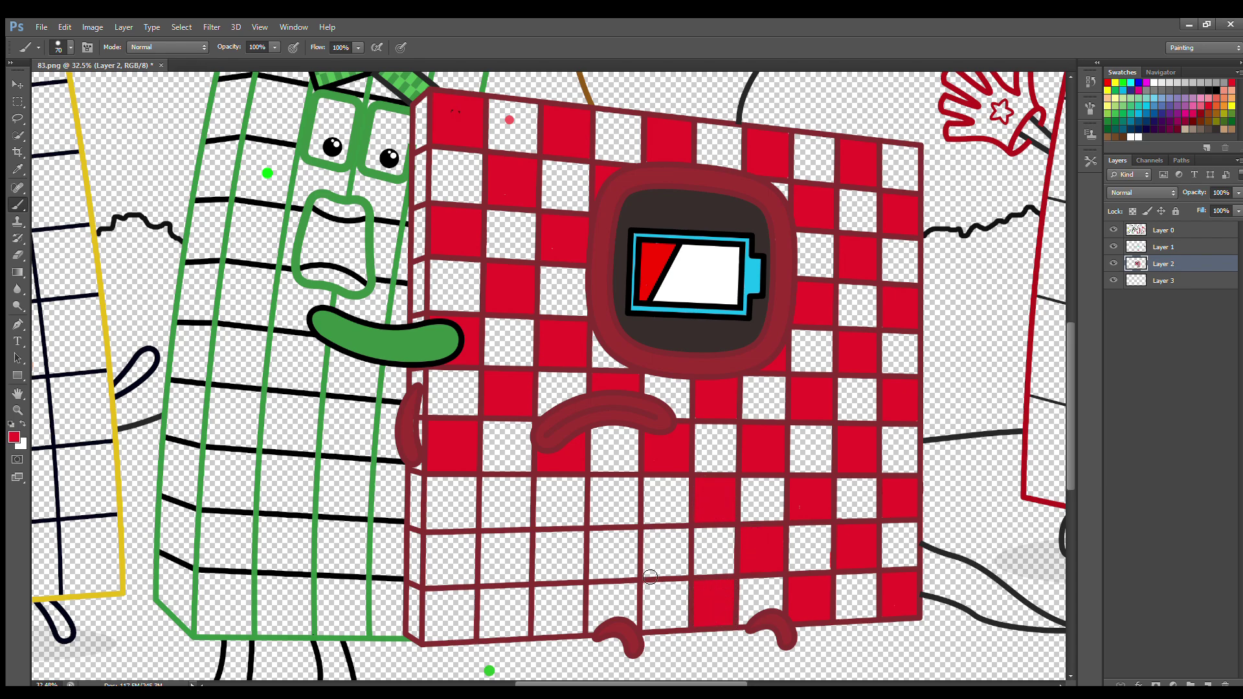
# - Complete the crimson checker pattern across the left half of the block's bottom three rows
pyautogui.moveTo(650, 577)
pyautogui.mouseDown()
pyautogui.moveTo(683, 578)
pyautogui.moveTo(688, 536)
pyautogui.moveTo(674, 566)
pyautogui.mouseUp()
pyautogui.moveTo(597, 497)
pyautogui.mouseDown()
pyautogui.moveTo(596, 524)
pyautogui.moveTo(621, 523)
pyautogui.moveTo(637, 510)
pyautogui.moveTo(628, 484)
pyautogui.moveTo(620, 510)
pyautogui.mouseUp()
pyautogui.moveTo(598, 590)
pyautogui.mouseDown()
pyautogui.moveTo(598, 622)
pyautogui.moveTo(626, 610)
pyautogui.mouseUp()
pyautogui.moveTo(543, 576)
pyautogui.mouseDown()
pyautogui.moveTo(568, 570)
pyautogui.moveTo(573, 554)
pyautogui.mouseUp()
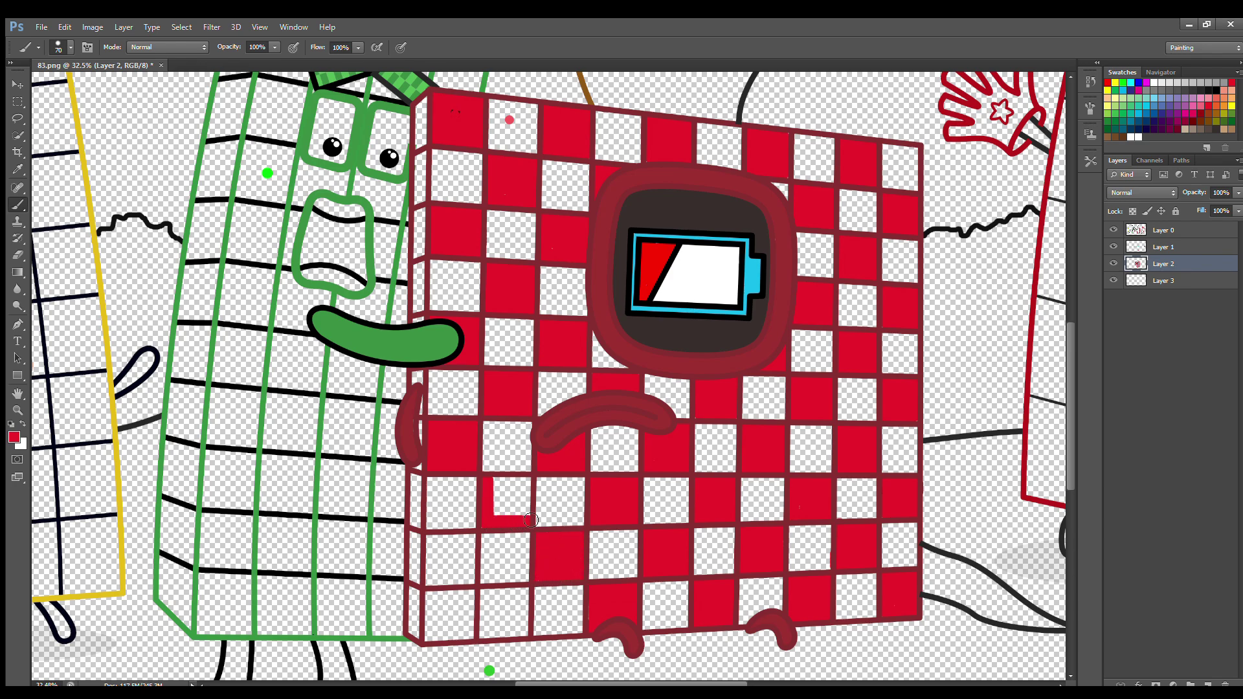
pyautogui.moveTo(432, 539)
pyautogui.mouseDown()
pyautogui.moveTo(435, 573)
pyautogui.moveTo(454, 583)
pyautogui.moveTo(474, 547)
pyautogui.moveTo(442, 566)
pyautogui.moveTo(486, 639)
pyautogui.moveTo(525, 621)
pyautogui.moveTo(504, 593)
pyautogui.moveTo(509, 631)
pyautogui.mouseUp()
# - Paint the block's narrow left side face in a darker red on Layer 3
pyautogui.hotkey('alt', '[')
pyautogui.click(12, 169)
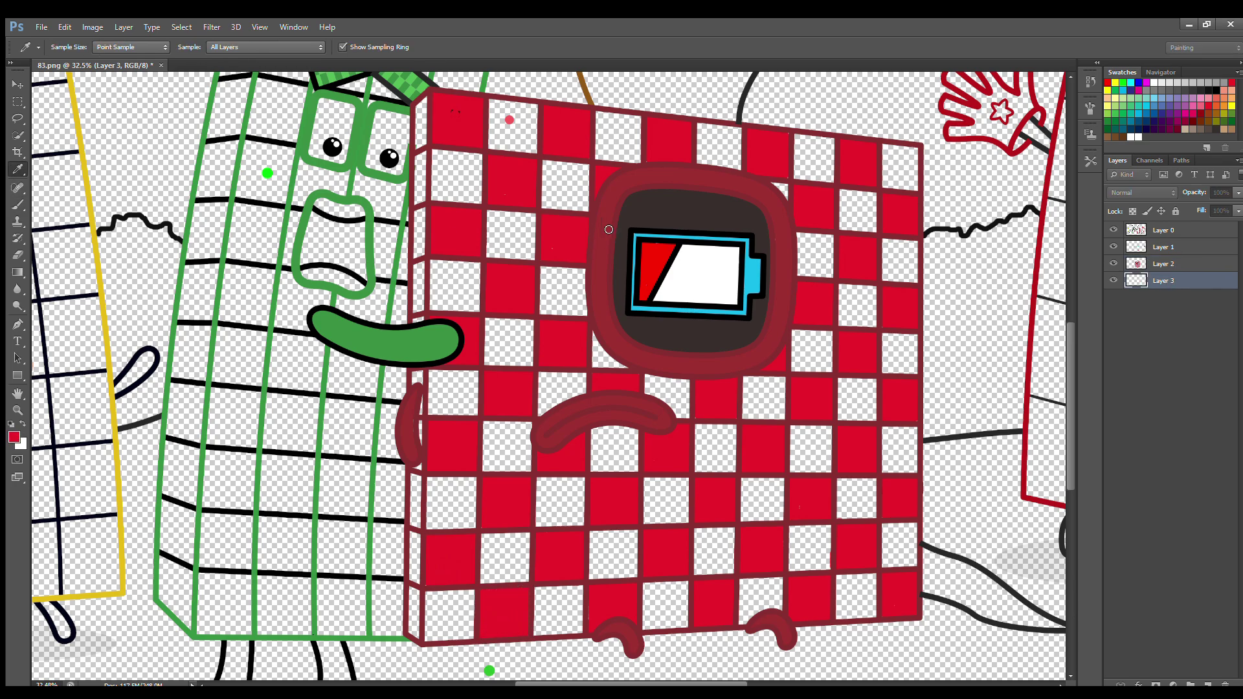
pyautogui.press('b')
pyautogui.moveTo(423, 114); pyautogui.dragTo(415, 612)
# - Add a layer below Layer 3 and fill the block's remaining empty squares with the sampled light red, using a size 150 brush
pyautogui.keyDown('ctrl'); pyautogui.click(1208, 684); pyautogui.keyUp('ctrl')
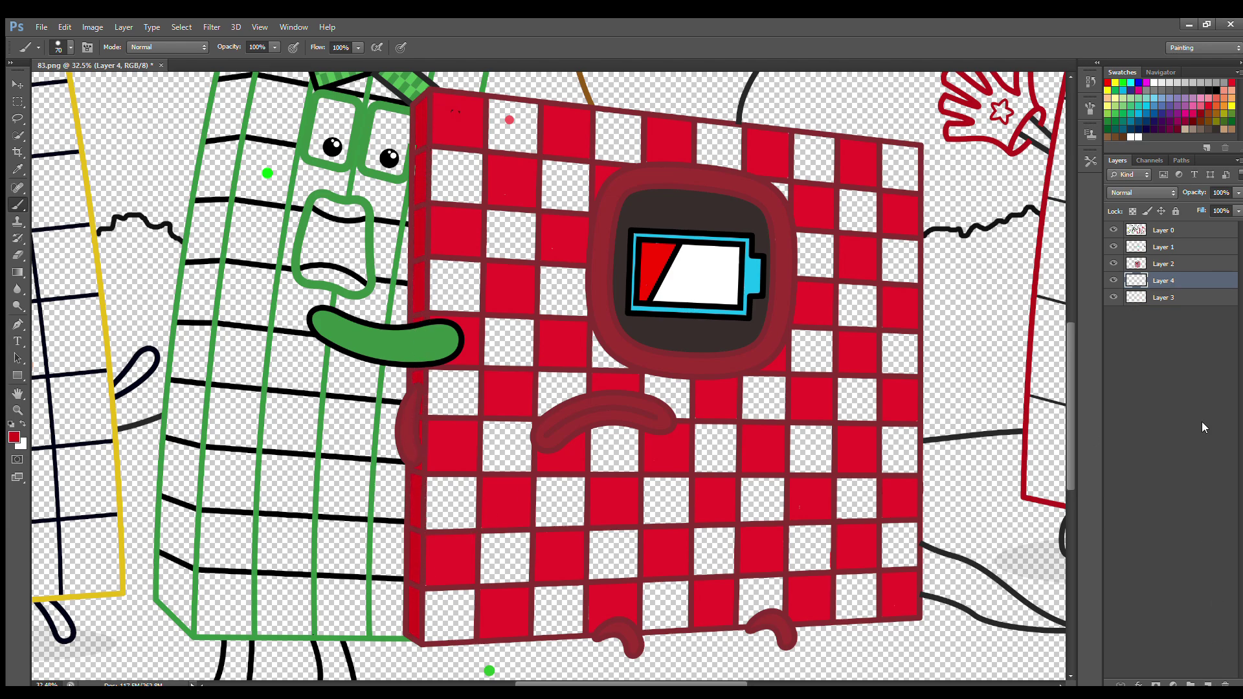
pyautogui.press('i')
pyautogui.click(508, 121)
pyautogui.click(20, 204)
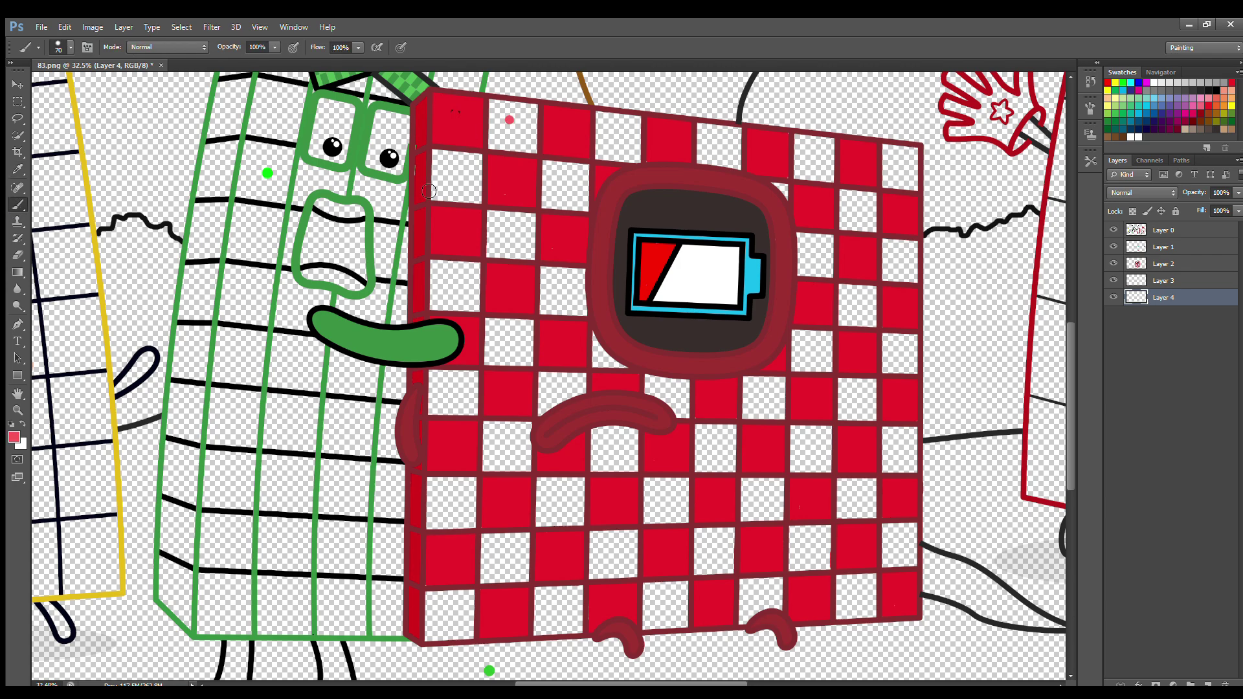
pyautogui.moveTo(455, 162)
pyautogui.mouseDown()
pyautogui.moveTo(445, 618)
pyautogui.moveTo(661, 626)
pyautogui.moveTo(835, 612)
pyautogui.moveTo(907, 566)
pyautogui.moveTo(905, 159)
pyautogui.moveTo(514, 123)
pyautogui.moveTo(614, 158)
pyautogui.moveTo(563, 201)
pyautogui.moveTo(854, 292)
pyautogui.moveTo(470, 304)
pyautogui.moveTo(499, 336)
pyautogui.moveTo(868, 362)
pyautogui.moveTo(666, 398)
pyautogui.moveTo(615, 430)
pyautogui.moveTo(903, 440)
pyautogui.moveTo(466, 511)
pyautogui.moveTo(518, 557)
pyautogui.moveTo(764, 570)
pyautogui.moveTo(831, 601)
pyautogui.moveTo(533, 562)
pyautogui.mouseUp()
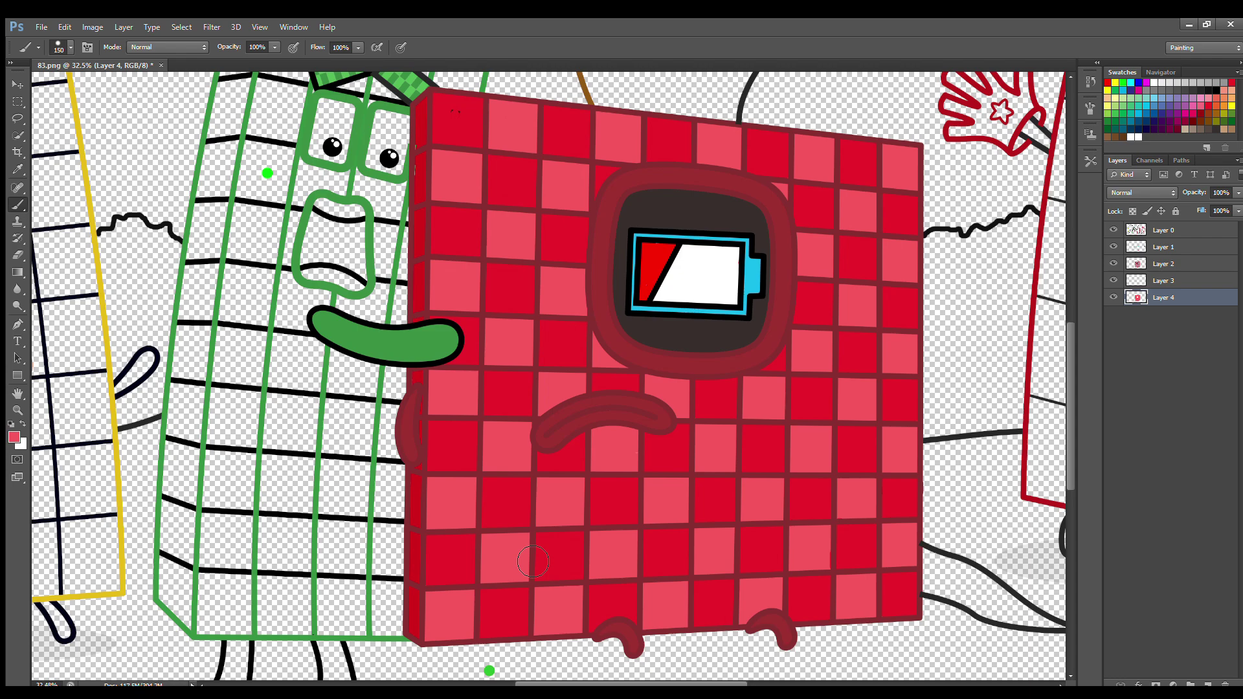
# - Paint the green character's eyes and teeth white on Layer 1
pyautogui.scroll(-1, 472, 476)
pyautogui.click(1163, 246)
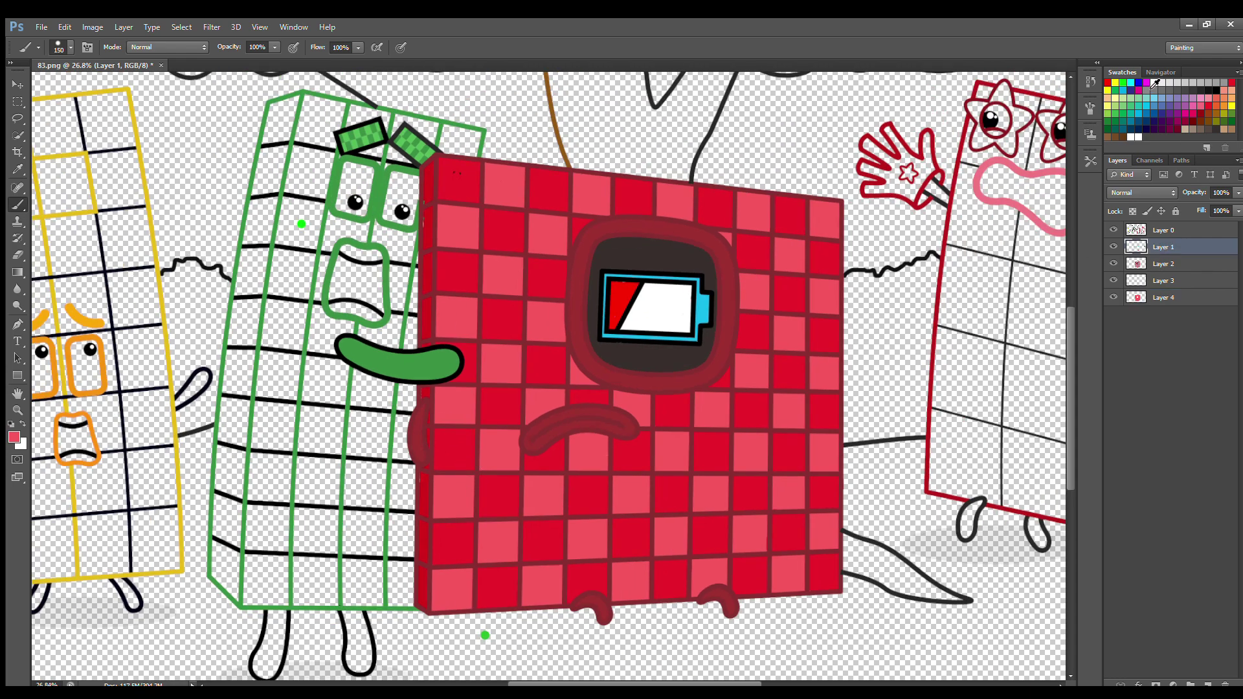
pyautogui.click(1154, 83)
pyautogui.moveTo(351, 310); pyautogui.dragTo(376, 318)
pyautogui.moveTo(344, 204)
pyautogui.mouseDown()
pyautogui.moveTo(411, 195)
pyautogui.moveTo(402, 212)
pyautogui.mouseUp()
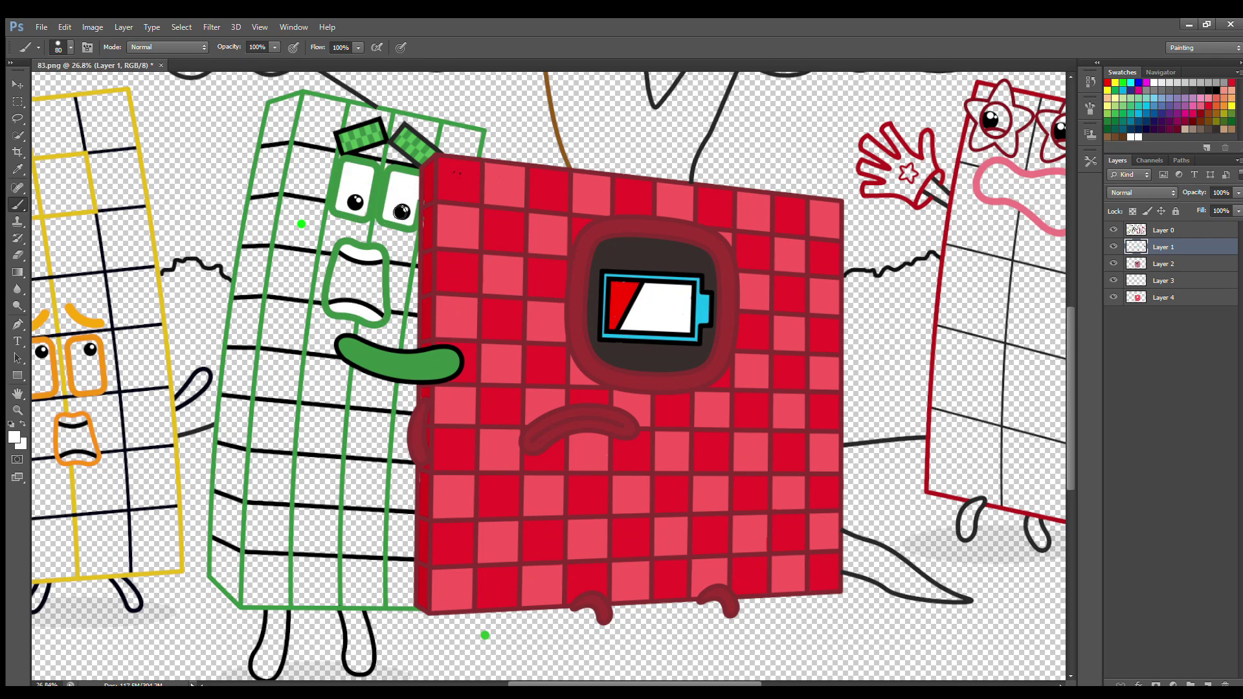
# - Paint the green character's legs with the arm's sampled green on Layer 1 and its mouth interior black on Layer 2
pyautogui.keyDown('alt'); pyautogui.click(363, 356); pyautogui.keyUp('alt')
pyautogui.moveTo(274, 617)
pyautogui.mouseDown()
pyautogui.moveTo(272, 667)
pyautogui.moveTo(284, 630)
pyautogui.moveTo(352, 664)
pyautogui.moveTo(361, 619)
pyautogui.mouseUp()
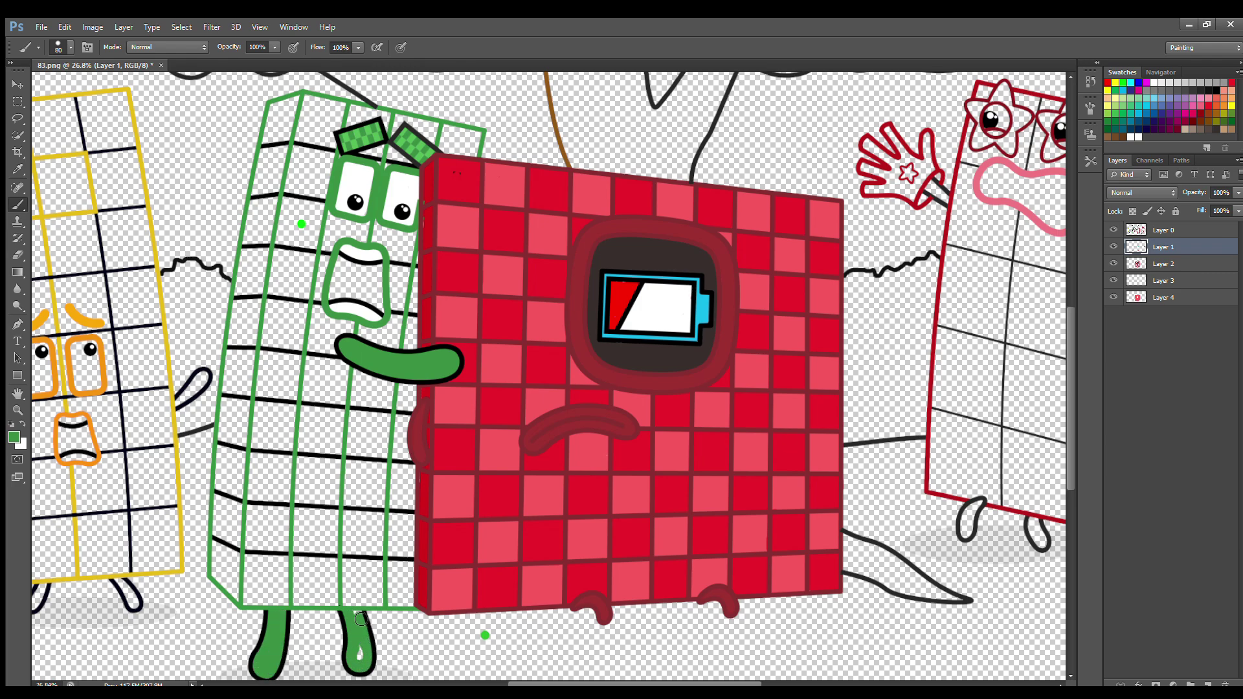
pyautogui.hotkey('alt', '[')
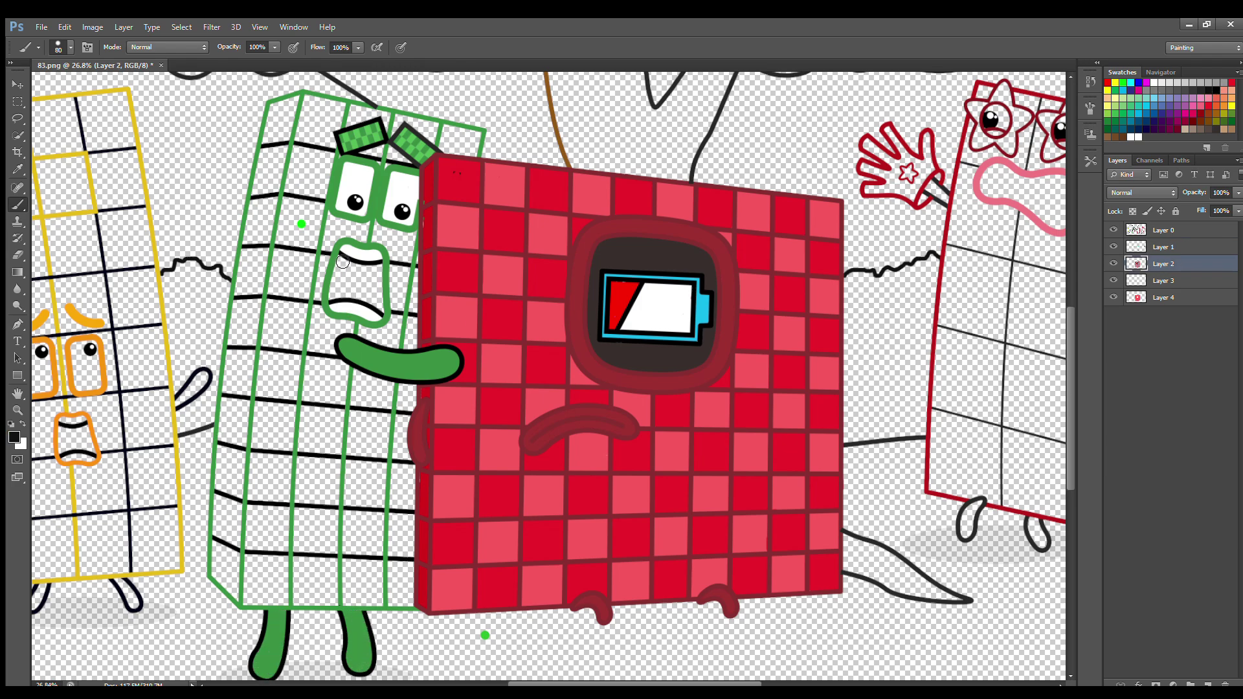
pyautogui.moveTo(343, 263)
pyautogui.mouseDown()
pyautogui.moveTo(333, 303)
pyautogui.moveTo(382, 271)
pyautogui.moveTo(347, 282)
pyautogui.mouseUp()
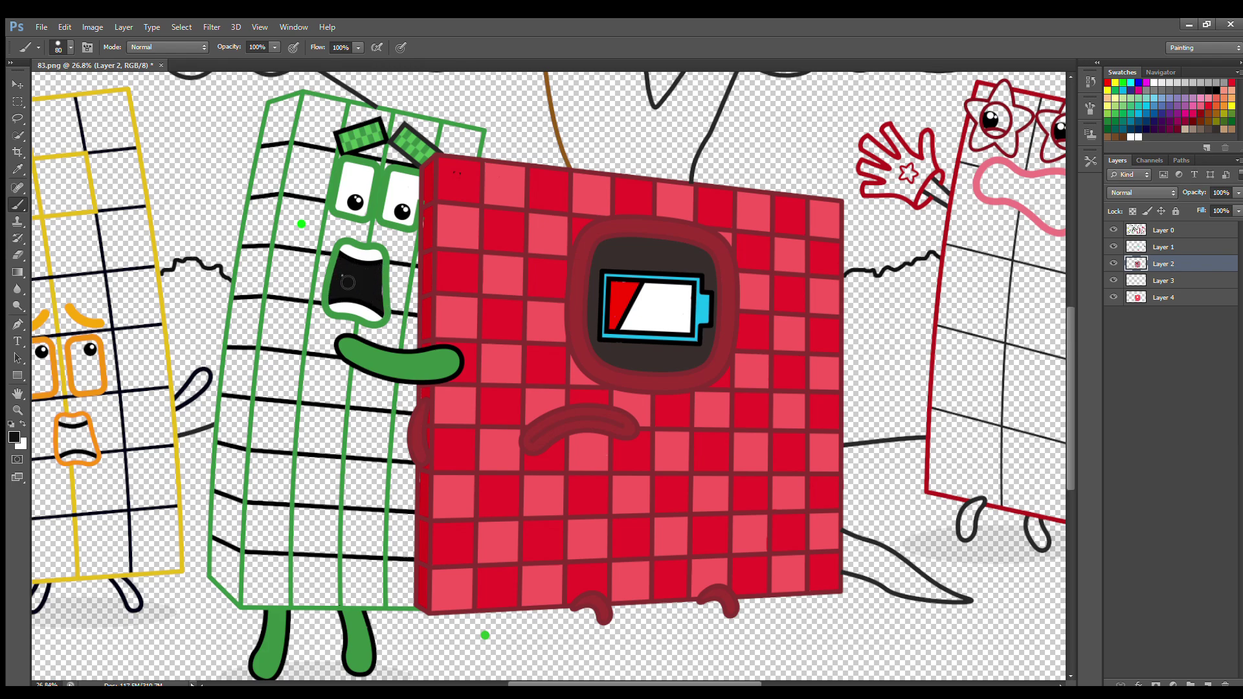
# - Fill the green character's narrow left side face on Layer 2 with the bright green sampled from the reference dot
pyautogui.press('i')
pyautogui.click(301, 224)
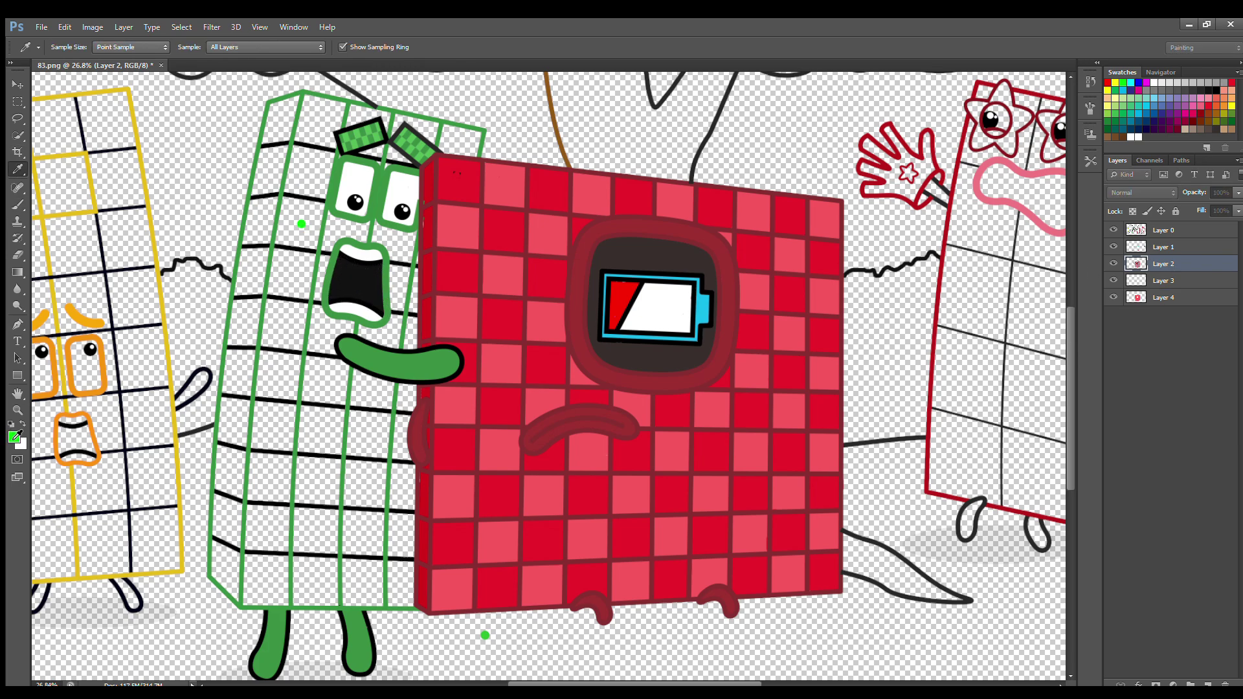
pyautogui.press('b')
pyautogui.moveTo(274, 118)
pyautogui.mouseDown()
pyautogui.moveTo(225, 388)
pyautogui.moveTo(218, 576)
pyautogui.moveTo(236, 569)
pyautogui.moveTo(267, 236)
pyautogui.moveTo(294, 107)
pyautogui.moveTo(247, 343)
pyautogui.moveTo(226, 575)
pyautogui.mouseUp()
# - Fill the green character's whole front face bright green on Layer 3, enlarging the brush to 175
pyautogui.click(1163, 281)
pyautogui.press('i')
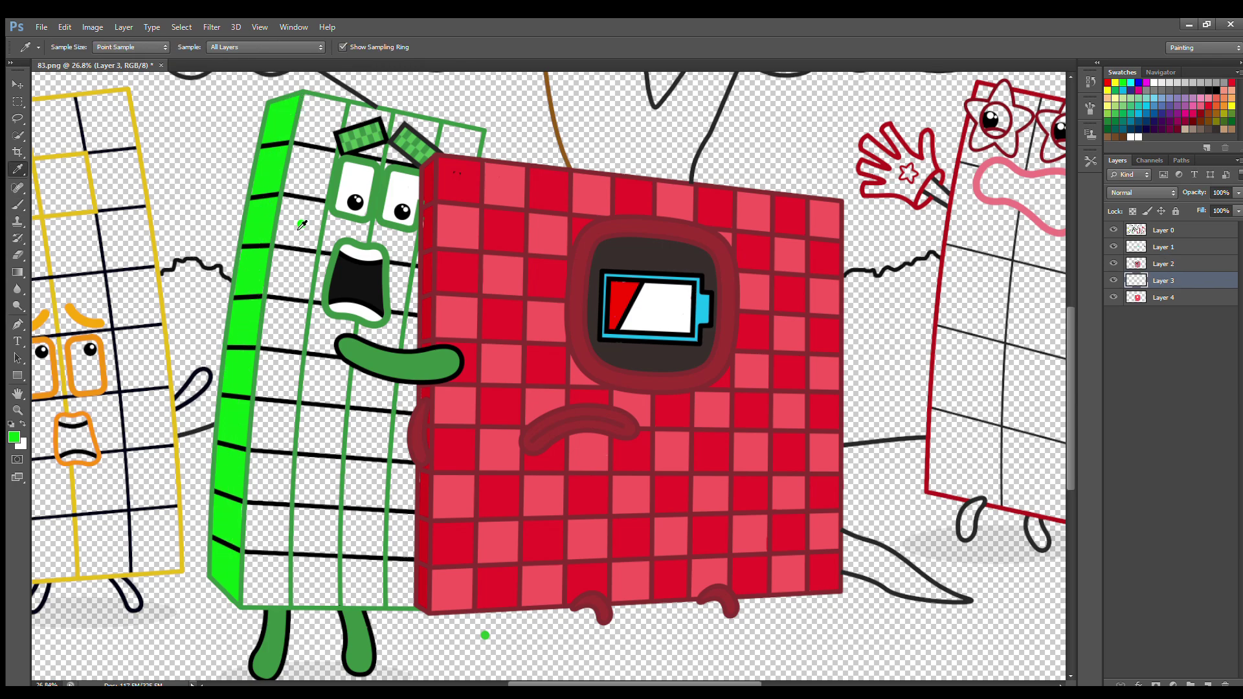
pyautogui.click(15, 204)
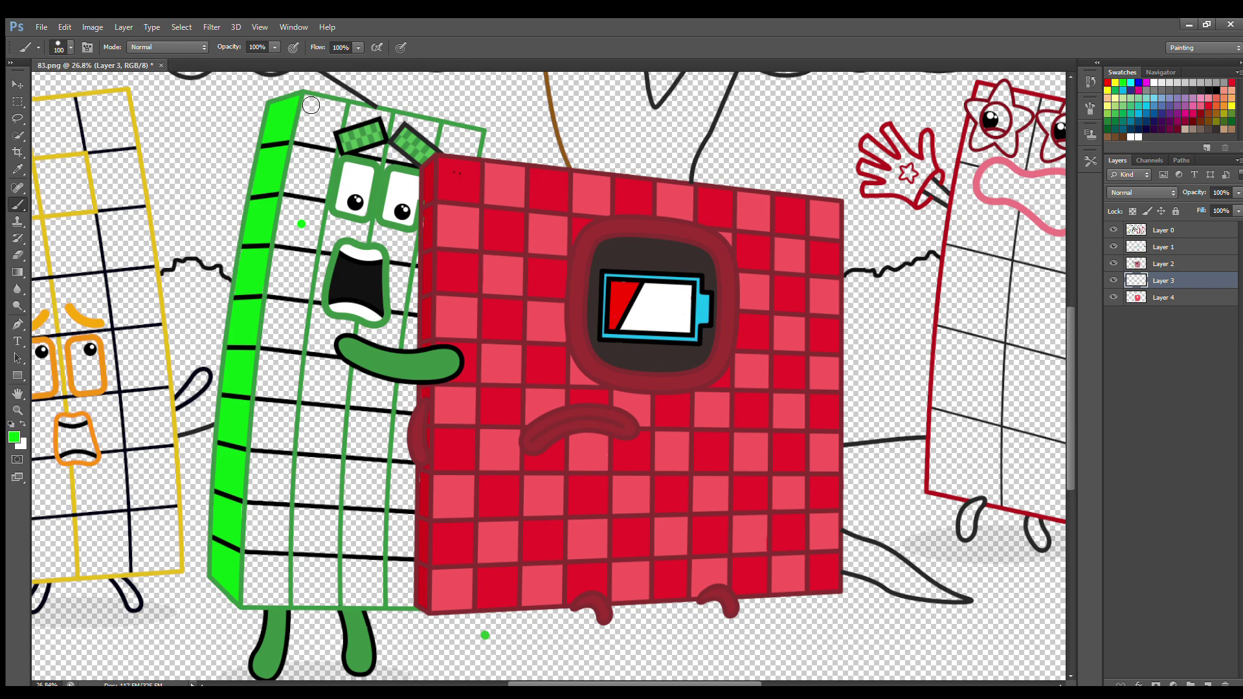
pyautogui.moveTo(310, 104)
pyautogui.mouseDown()
pyautogui.moveTo(434, 133)
pyautogui.moveTo(462, 155)
pyautogui.moveTo(414, 246)
pyautogui.moveTo(408, 600)
pyautogui.moveTo(298, 599)
pyautogui.moveTo(317, 579)
pyautogui.moveTo(259, 563)
pyautogui.moveTo(279, 545)
pyautogui.moveTo(382, 528)
pyautogui.moveTo(388, 466)
pyautogui.moveTo(300, 461)
pyautogui.moveTo(265, 431)
pyautogui.moveTo(405, 325)
pyautogui.mouseUp()
pyautogui.press(']')
pyautogui.press(']')
pyautogui.press(']')
pyautogui.moveTo(394, 137)
pyautogui.mouseDown()
pyautogui.moveTo(310, 165)
pyautogui.moveTo(301, 198)
pyautogui.moveTo(338, 242)
pyautogui.moveTo(302, 284)
pyautogui.moveTo(382, 350)
pyautogui.moveTo(277, 385)
pyautogui.moveTo(341, 393)
pyautogui.mouseUp()
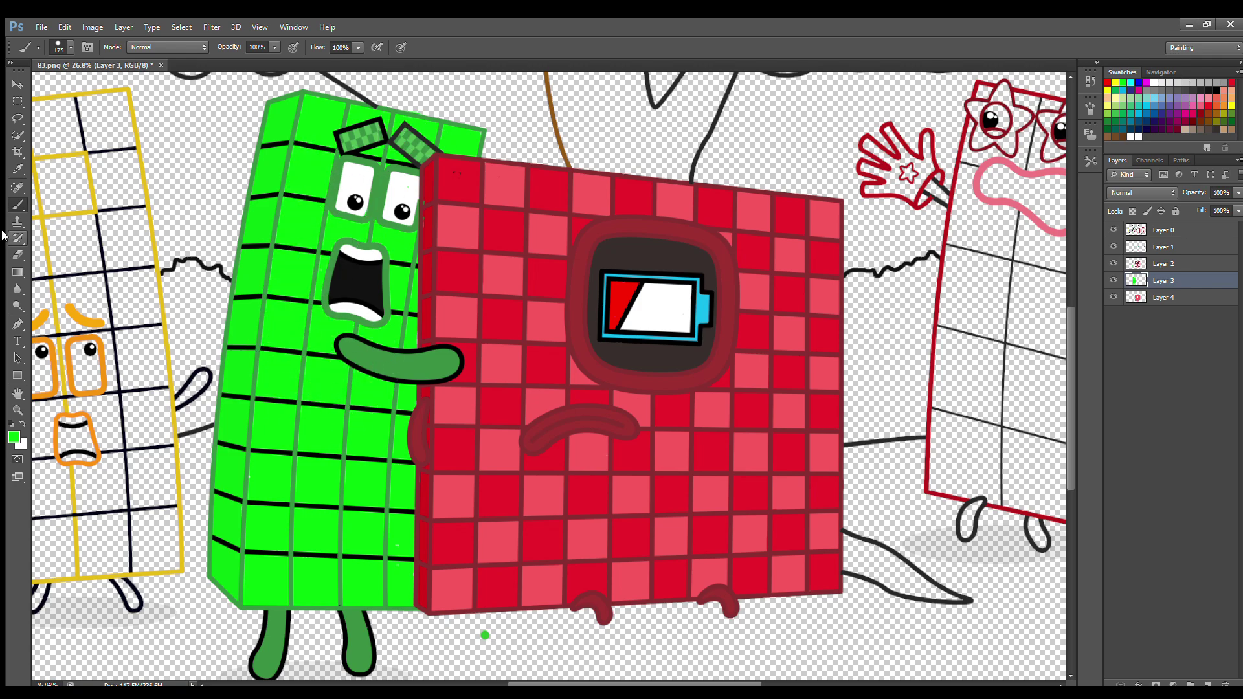
pyautogui.press('e')
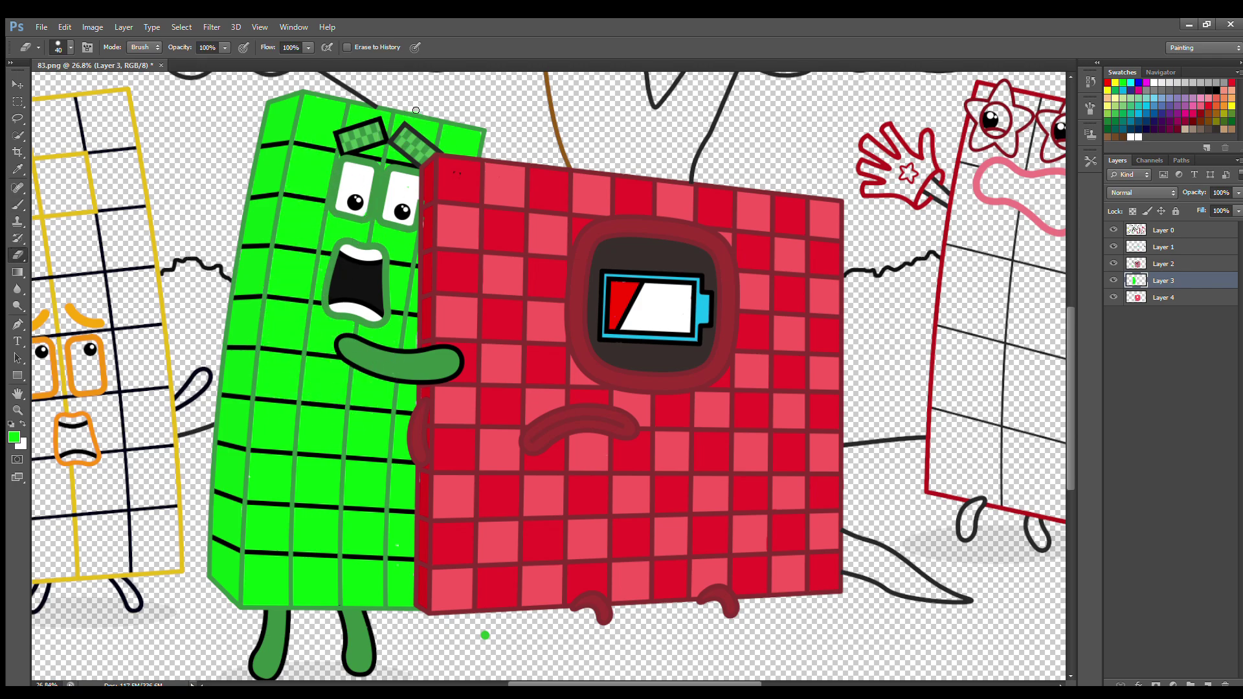
# - Fill the yellow-outlined character's two-square forehead panel on Layer 1 with the orange sampled from the reference dot
pyautogui.moveTo(544, 681); pyautogui.dragTo(495, 682)
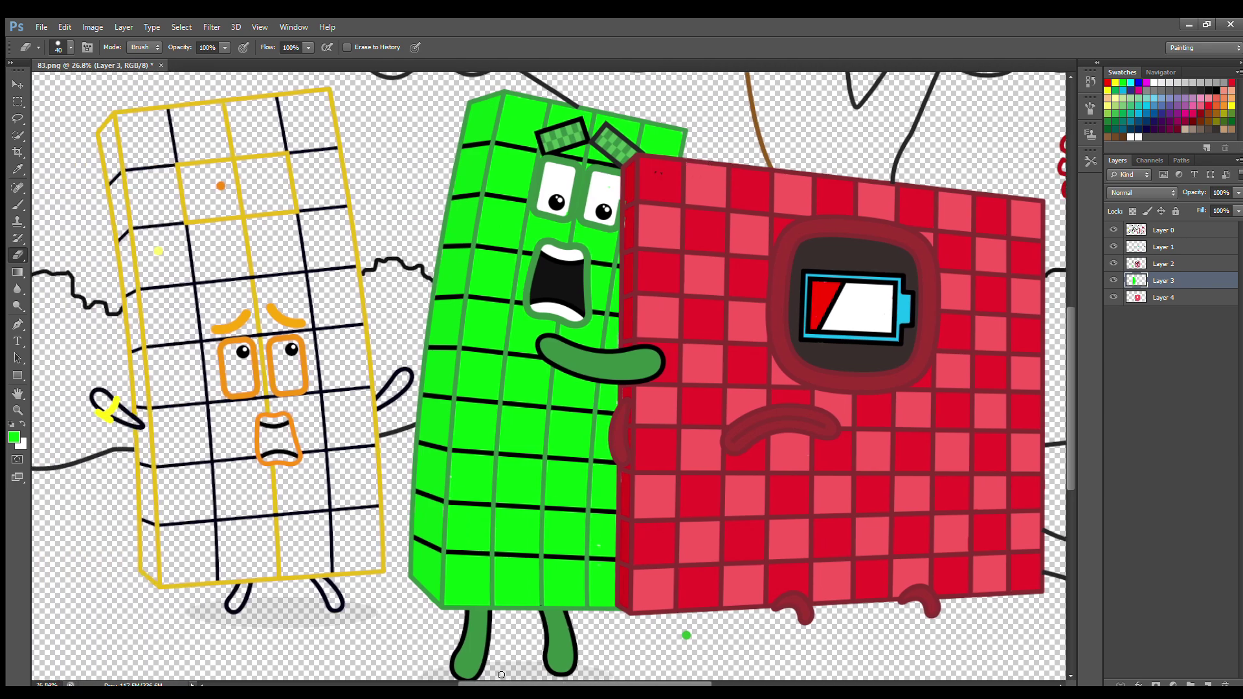
pyautogui.click(1163, 246)
pyautogui.click(18, 169)
pyautogui.click(221, 185)
pyautogui.click(13, 204)
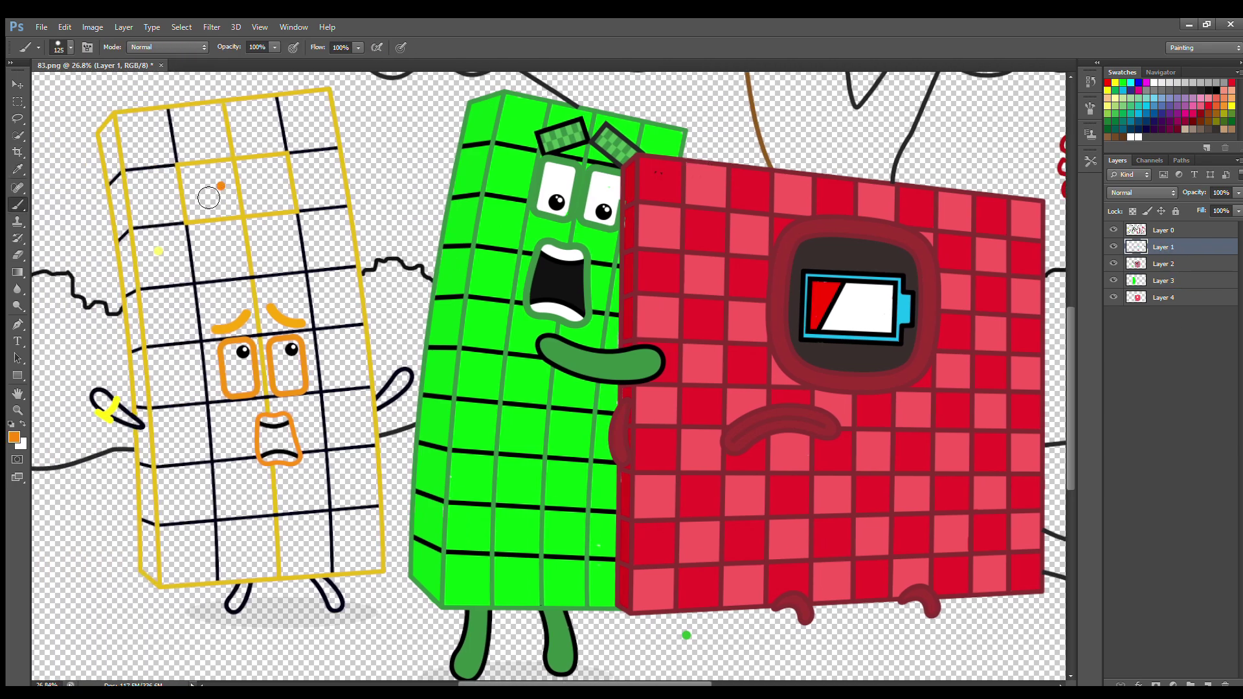
pyautogui.moveTo(186, 169)
pyautogui.mouseDown()
pyautogui.moveTo(193, 215)
pyautogui.moveTo(252, 215)
pyautogui.moveTo(290, 197)
pyautogui.moveTo(282, 162)
pyautogui.moveTo(207, 171)
pyautogui.moveTo(253, 182)
pyautogui.moveTo(272, 204)
pyautogui.mouseUp()
pyautogui.press('e')
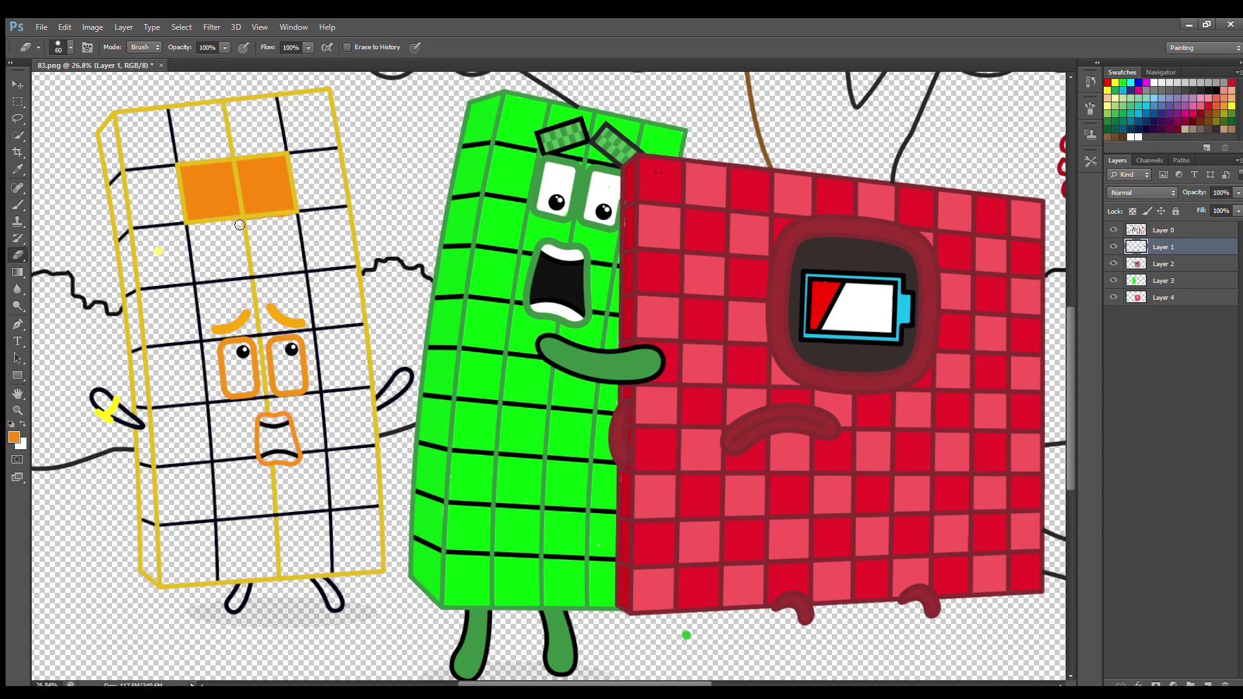
# - Paint the yellow-outlined character's mouth interior black on Layer 1
pyautogui.click(1211, 92)
pyautogui.press('b')
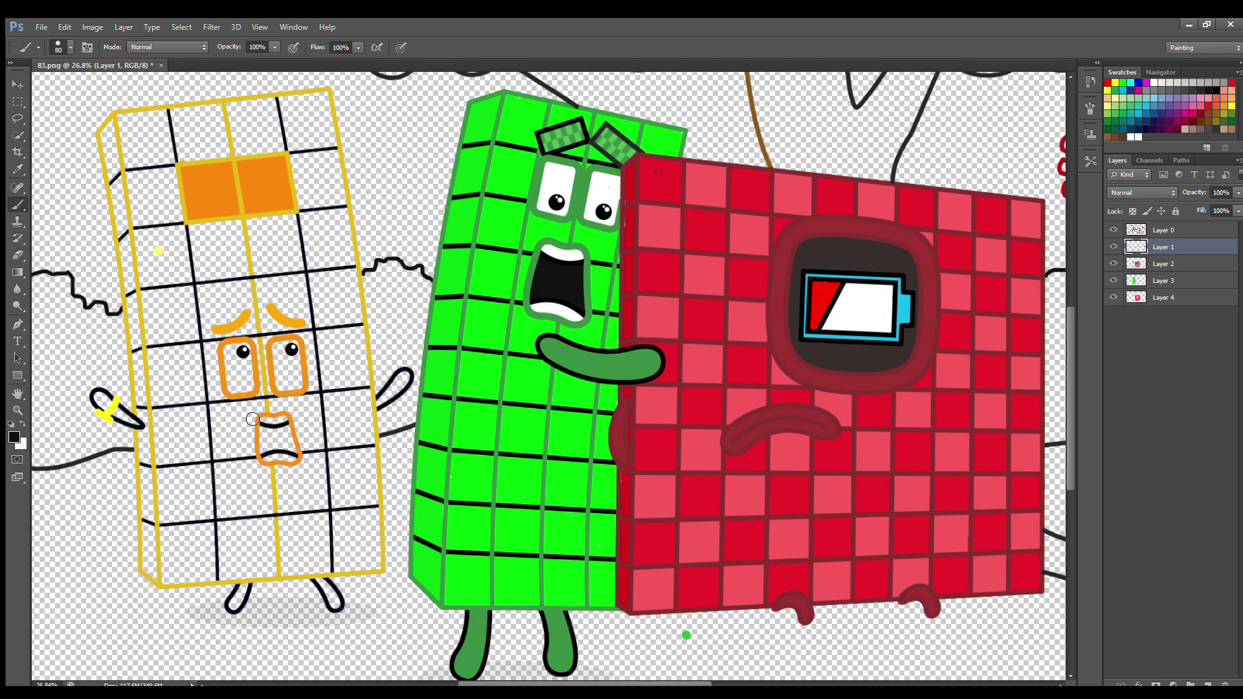
pyautogui.moveTo(266, 450)
pyautogui.mouseDown()
pyautogui.moveTo(278, 437)
pyautogui.moveTo(288, 450)
pyautogui.moveTo(270, 457)
pyautogui.mouseUp()
pyautogui.press('e')
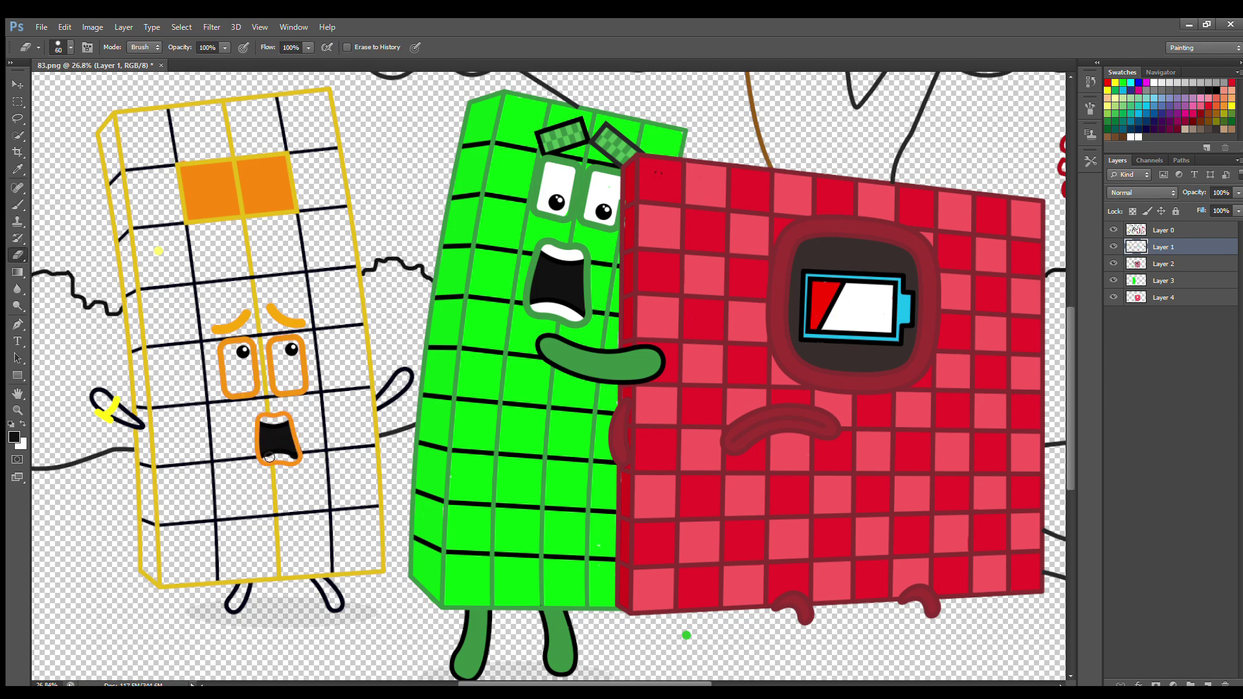
# - Paint the yellow-outlined character's arms and legs with the orange sampled from its mouth outline
pyautogui.press('i')
pyautogui.click(291, 461)
pyautogui.press('b')
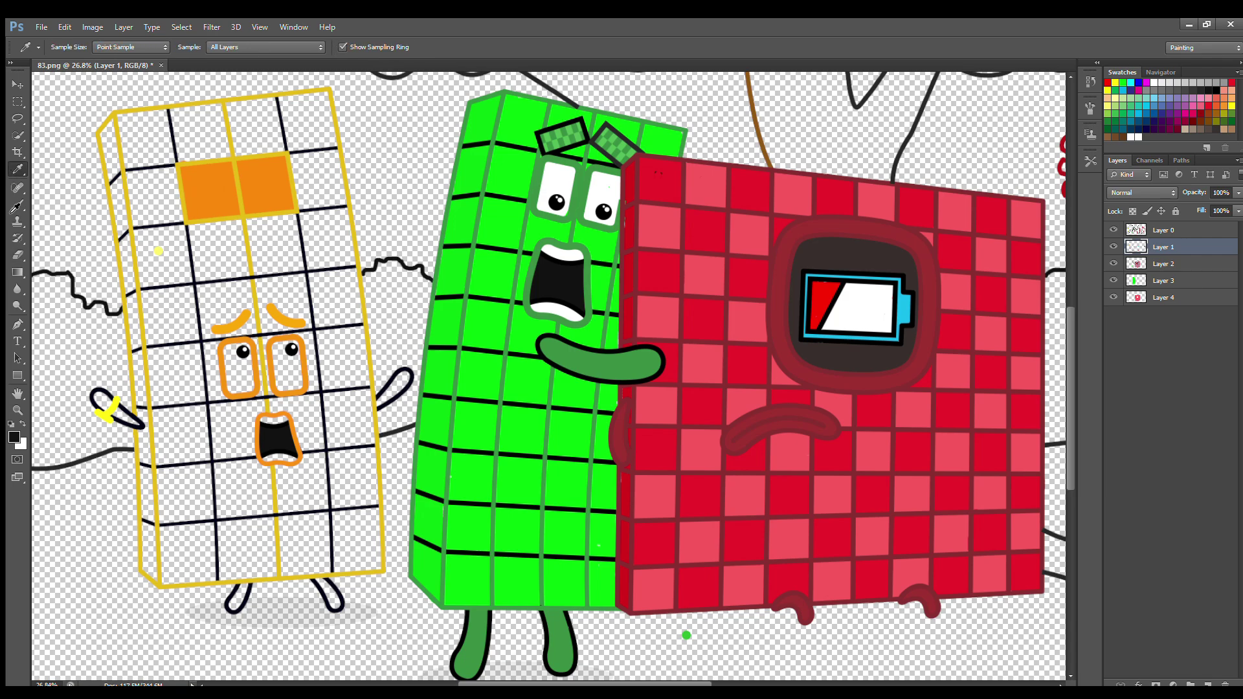
pyautogui.moveTo(135, 424); pyautogui.dragTo(100, 397)
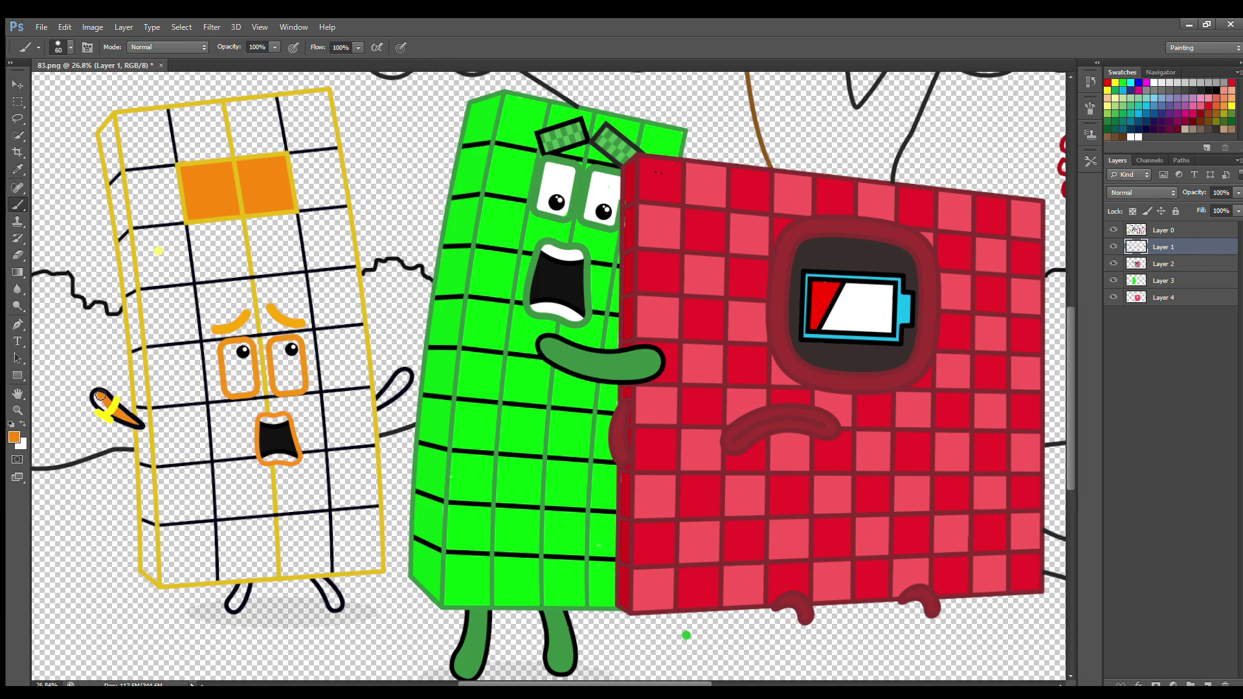
pyautogui.moveTo(383, 400); pyautogui.dragTo(406, 378)
pyautogui.moveTo(334, 605); pyautogui.dragTo(322, 585)
pyautogui.moveTo(244, 585); pyautogui.dragTo(235, 605)
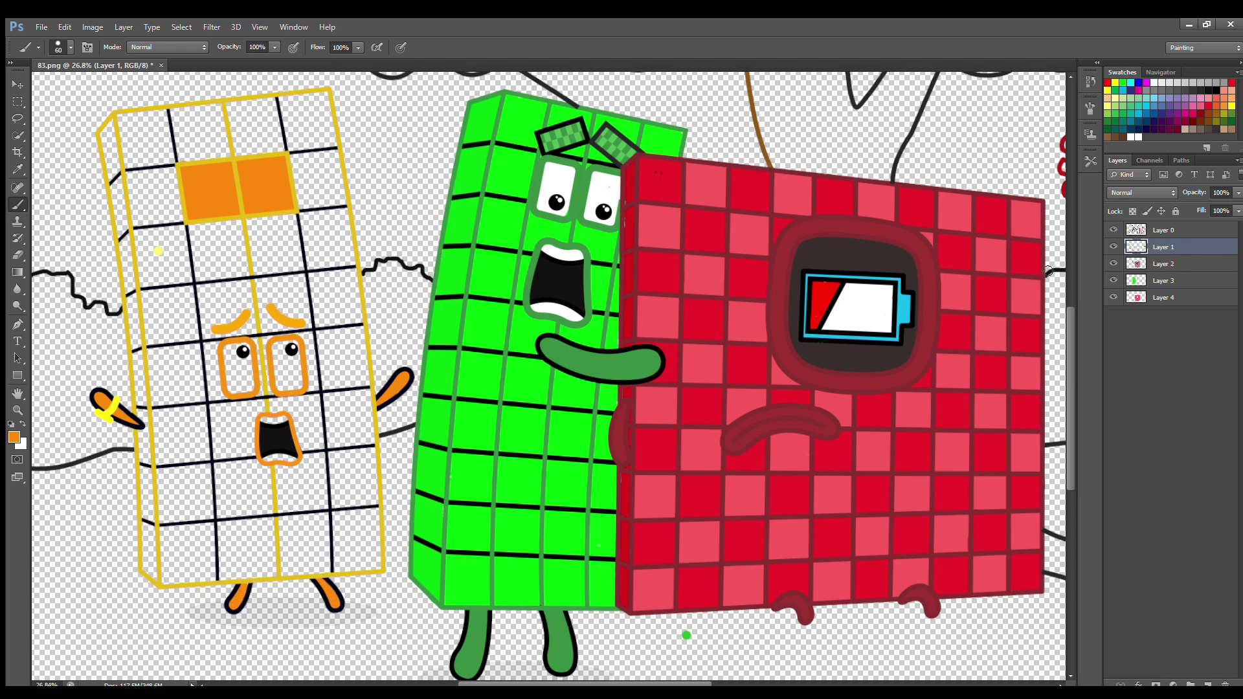
# - Paint the yellow-outlined character's narrow side face yellow on Layer 2 and whiten its teeth and eyes, using Layer 1 for the eyes
pyautogui.click(1168, 266)
pyautogui.keyDown('alt'); pyautogui.click(263, 421); pyautogui.keyUp('alt')
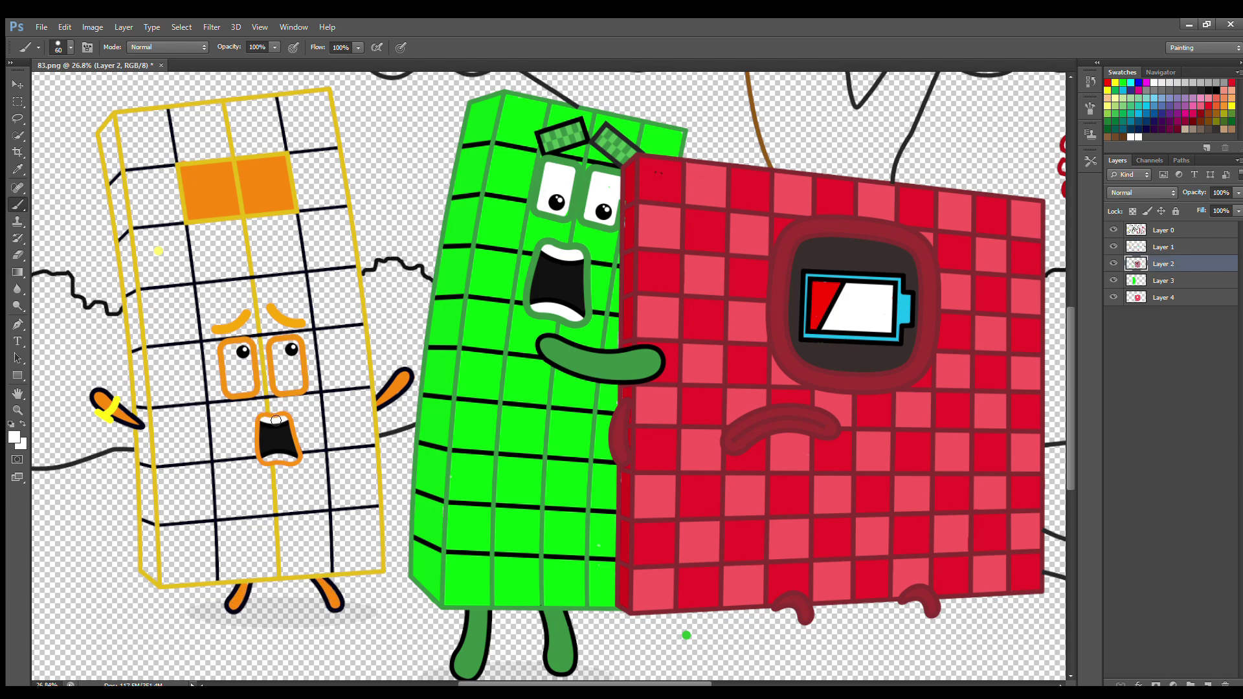
pyautogui.press('i')
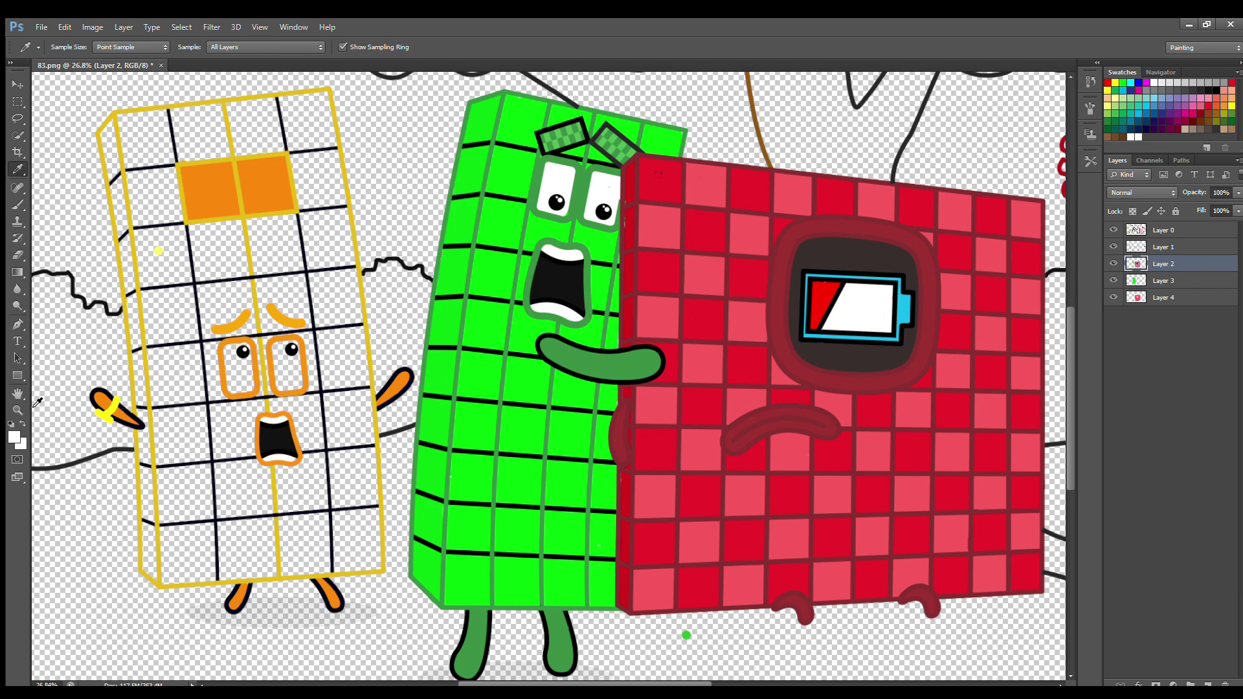
pyautogui.press('b')
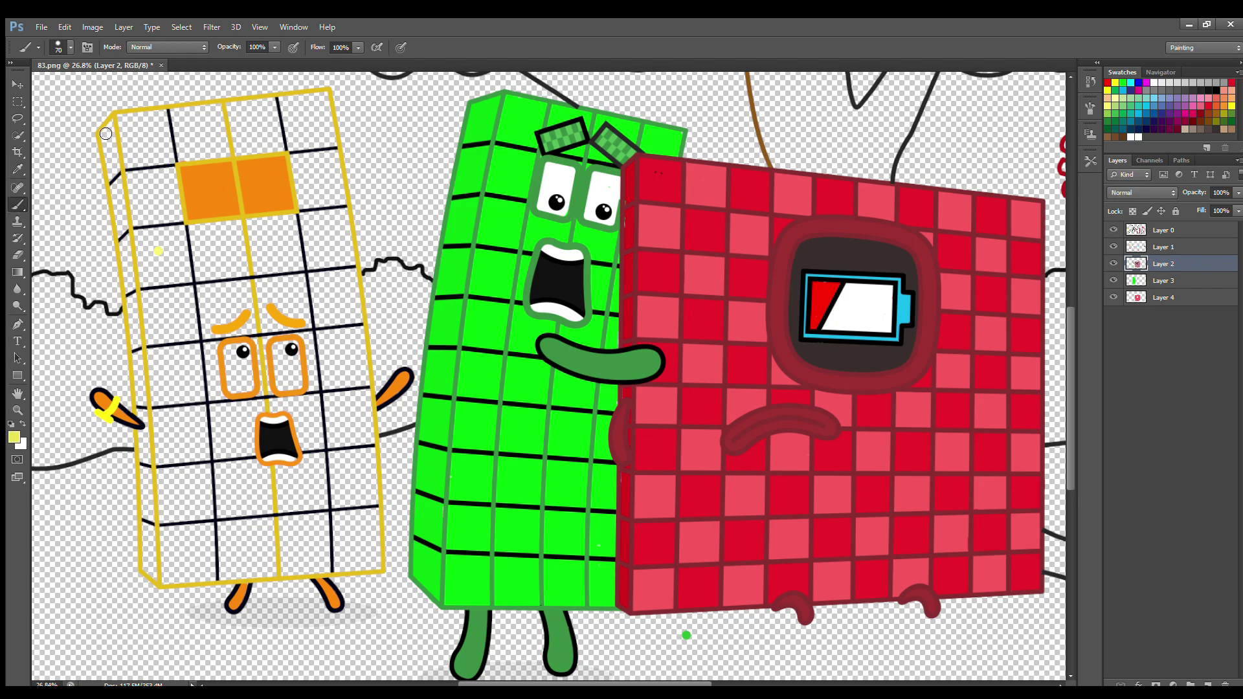
pyautogui.moveTo(105, 136); pyautogui.dragTo(152, 546)
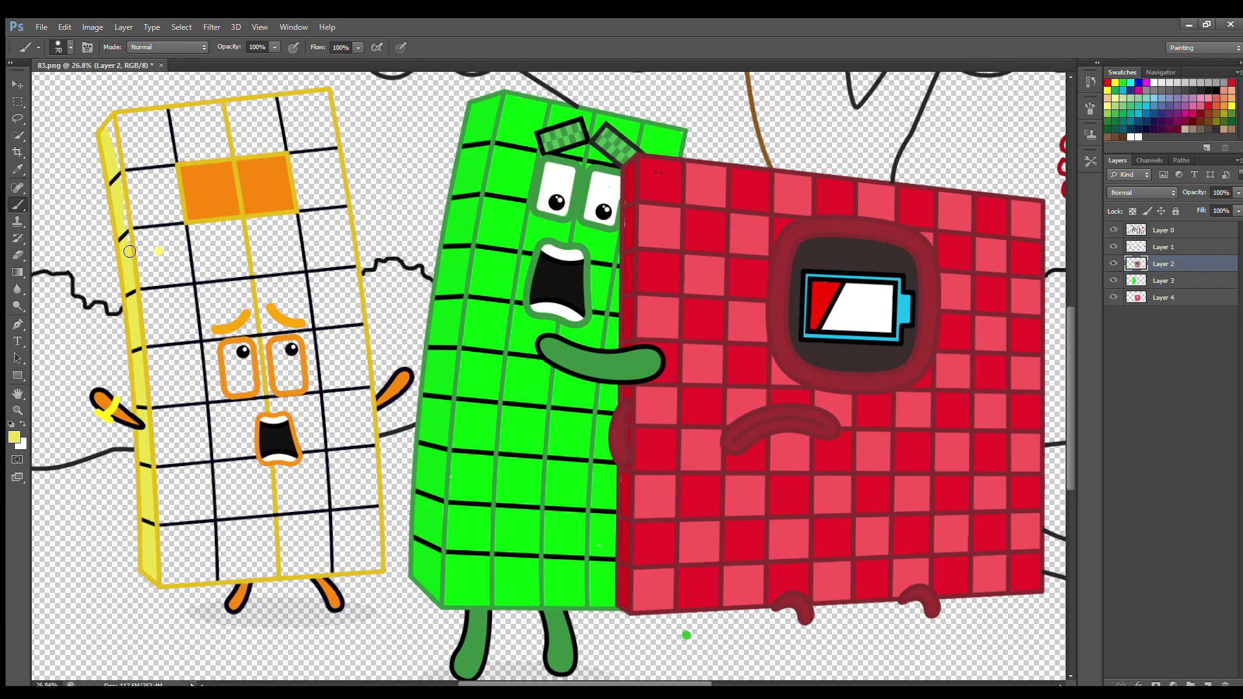
pyautogui.click(1179, 247)
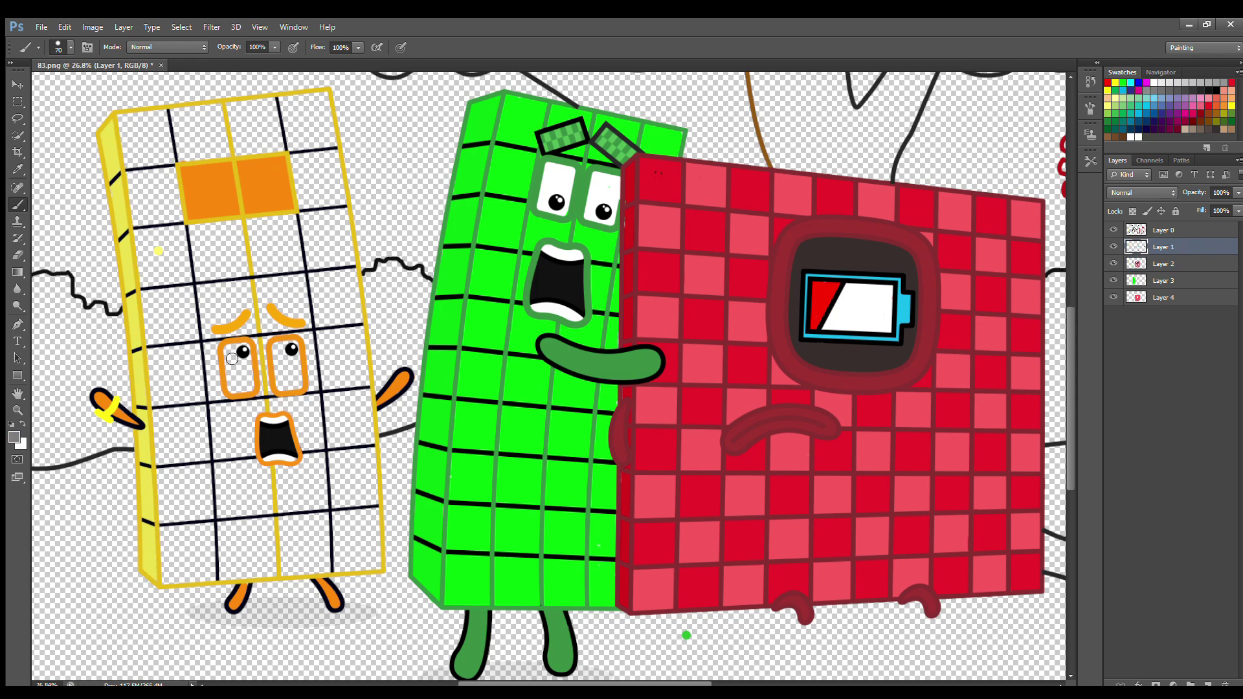
pyautogui.moveTo(230, 348)
pyautogui.mouseDown()
pyautogui.moveTo(232, 385)
pyautogui.moveTo(267, 390)
pyautogui.moveTo(227, 349)
pyautogui.moveTo(237, 390)
pyautogui.moveTo(247, 350)
pyautogui.moveTo(230, 386)
pyautogui.moveTo(278, 348)
pyautogui.moveTo(279, 381)
pyautogui.moveTo(285, 349)
pyautogui.mouseUp()
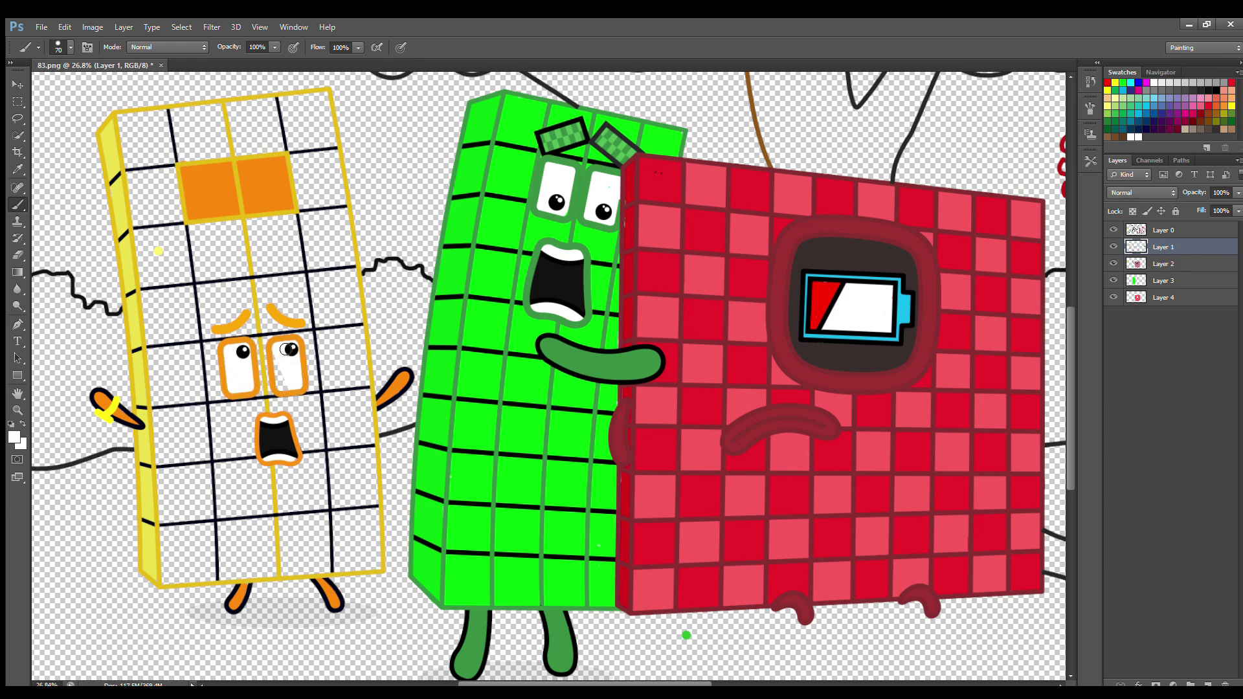
# - Fill the yellow-outlined character's front face on Layer 3 with the sampled pale yellow, enlarging the brush to 250
pyautogui.click(1159, 280)
pyautogui.keyDown('alt'); pyautogui.click(158, 251); pyautogui.keyUp('alt')
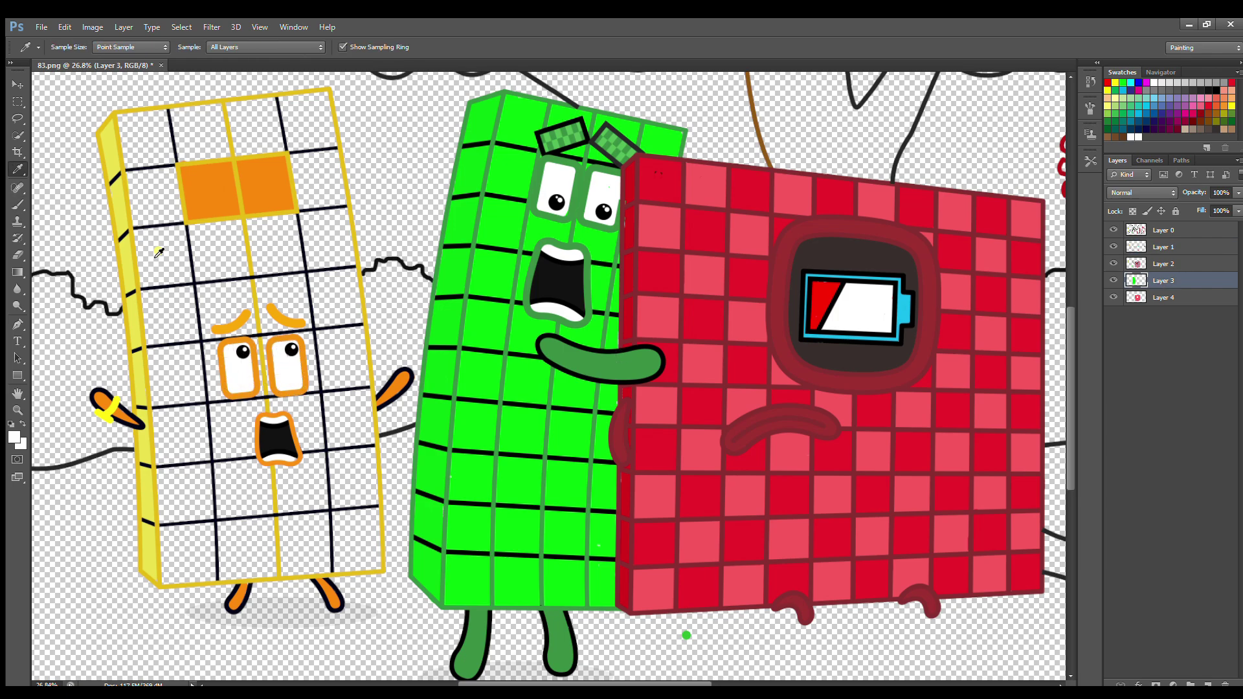
pyautogui.press(']')
pyautogui.press(']')
pyautogui.press(']')
pyautogui.press(']')
pyautogui.moveTo(128, 127)
pyautogui.mouseDown()
pyautogui.moveTo(315, 108)
pyautogui.moveTo(329, 128)
pyautogui.moveTo(378, 571)
pyautogui.moveTo(172, 571)
pyautogui.moveTo(355, 553)
pyautogui.moveTo(190, 552)
pyautogui.moveTo(361, 514)
pyautogui.moveTo(199, 489)
pyautogui.moveTo(358, 441)
pyautogui.moveTo(191, 427)
pyautogui.moveTo(330, 367)
pyautogui.moveTo(171, 369)
pyautogui.moveTo(342, 282)
pyautogui.moveTo(182, 286)
pyautogui.moveTo(179, 241)
pyautogui.moveTo(327, 206)
pyautogui.moveTo(185, 149)
pyautogui.moveTo(168, 169)
pyautogui.mouseUp()
pyautogui.press(']')
pyautogui.press(']')
pyautogui.press(']')
pyautogui.press(']')
# - Paint the star-eyed character's palm stars bright red with a small brush and its eyeballs white on Layer 1
pyautogui.hscroll(5, 940, 531)
pyautogui.scroll(2, 940, 531)
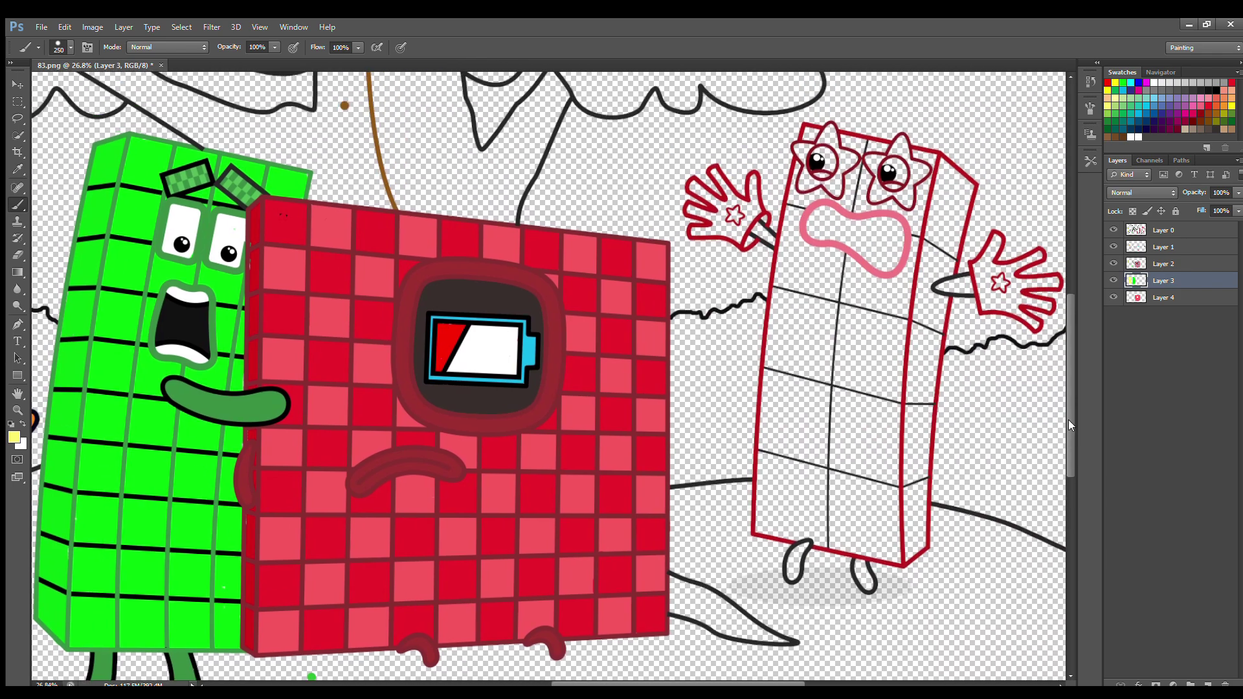
pyautogui.click(1163, 246)
pyautogui.click(1133, 109)
pyautogui.press('[')
pyautogui.press('[')
pyautogui.press('[')
pyautogui.press('[')
pyautogui.press('[')
pyautogui.press('[')
pyautogui.press('[')
pyautogui.press('[')
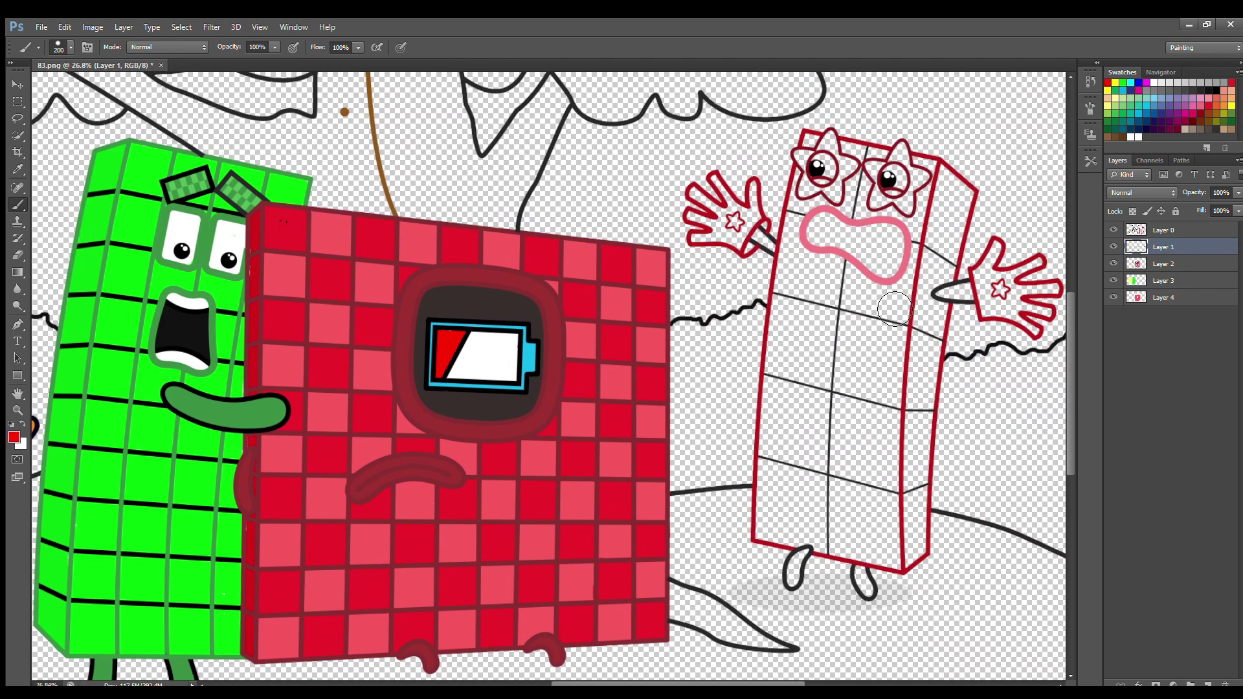
pyautogui.scroll(4, 1003, 290)
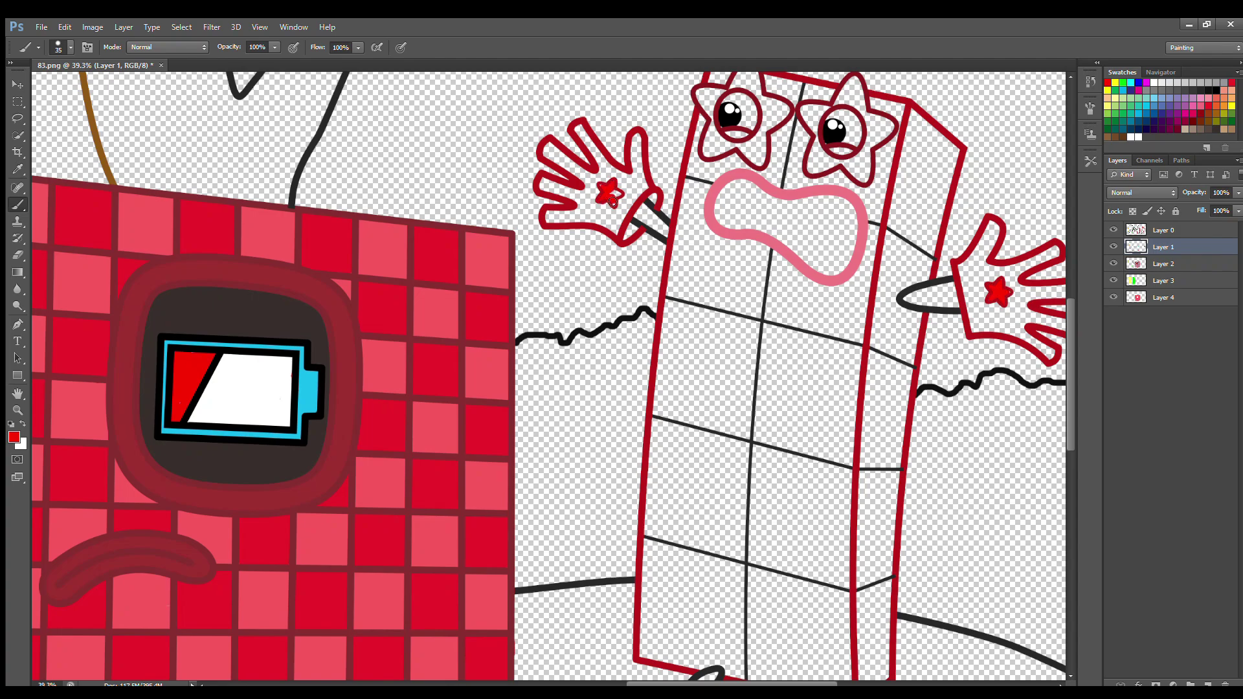
pyautogui.scroll(-2, 712, 388)
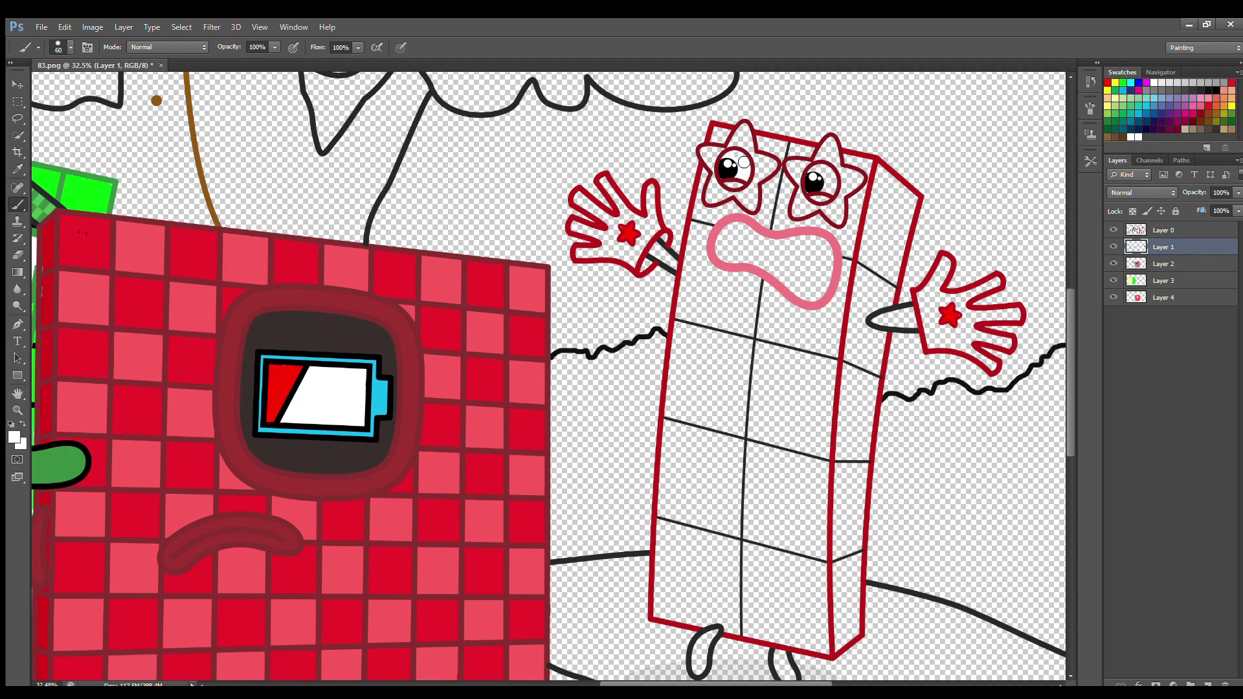
pyautogui.moveTo(824, 170); pyautogui.dragTo(817, 174)
# - Paint the star-eyed character's right arm and both legs with the sampled dark red on Layer 1
pyautogui.press('i')
pyautogui.click(596, 278)
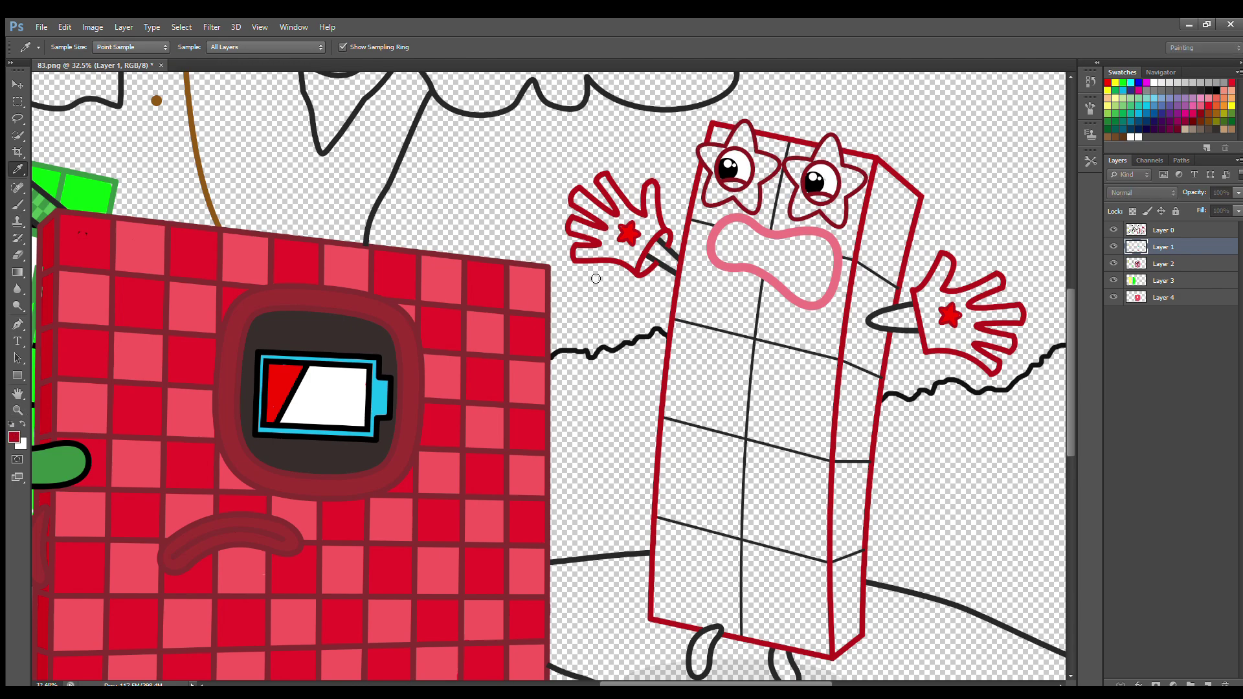
pyautogui.press('b')
pyautogui.scroll(-1, 1055, 339)
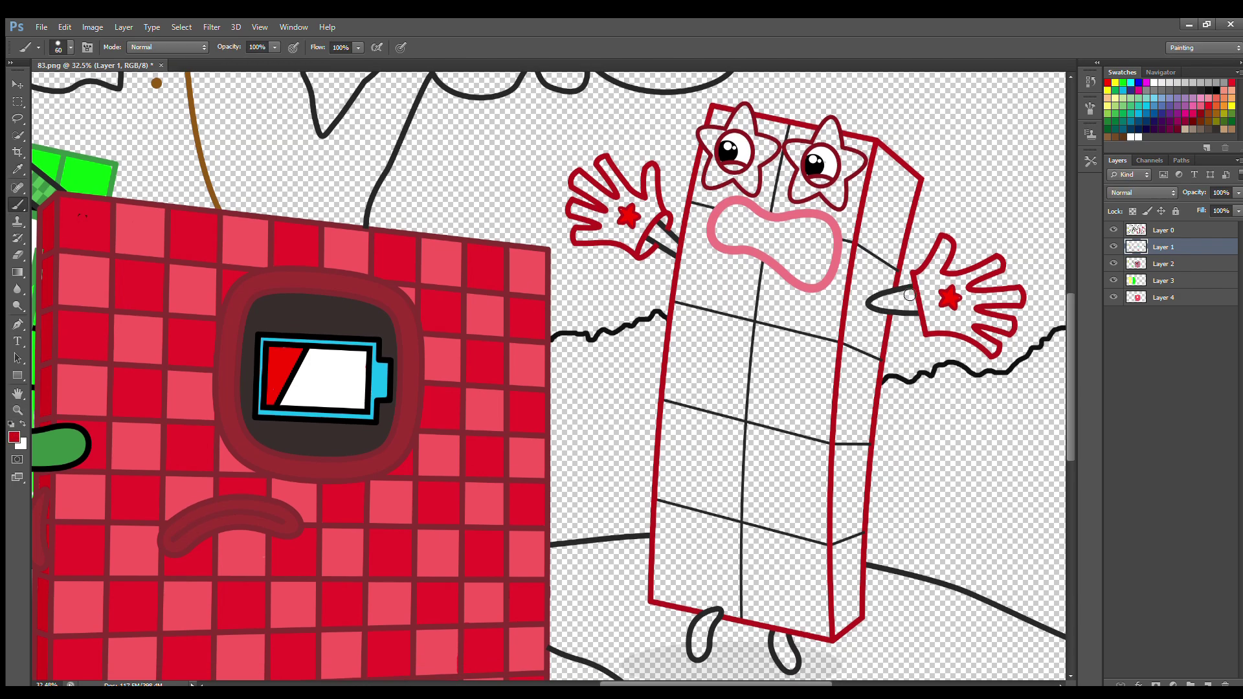
pyautogui.moveTo(910, 295); pyautogui.dragTo(908, 308)
pyautogui.moveTo(786, 661); pyautogui.dragTo(784, 656)
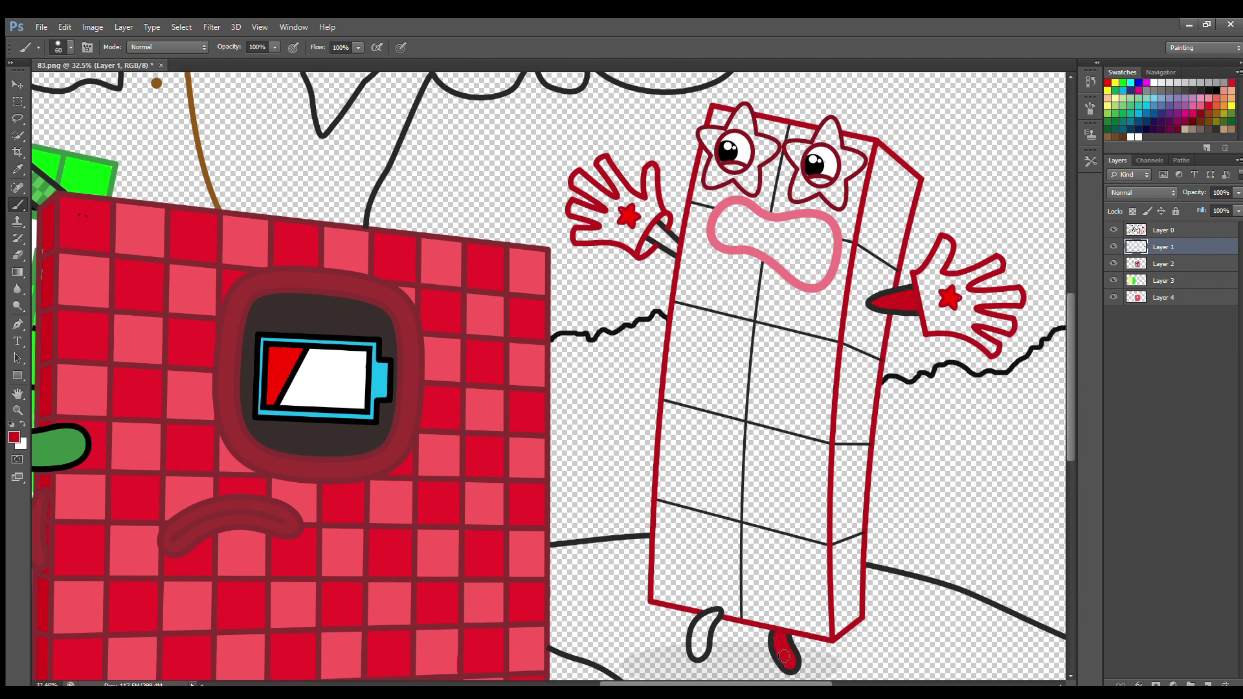
pyautogui.moveTo(717, 614); pyautogui.dragTo(702, 649)
# - Paint the star-eyed character's mouth interior dark maroon and its left arm dark red on Layer 1
pyautogui.press('i')
pyautogui.click(734, 211)
pyautogui.press('b')
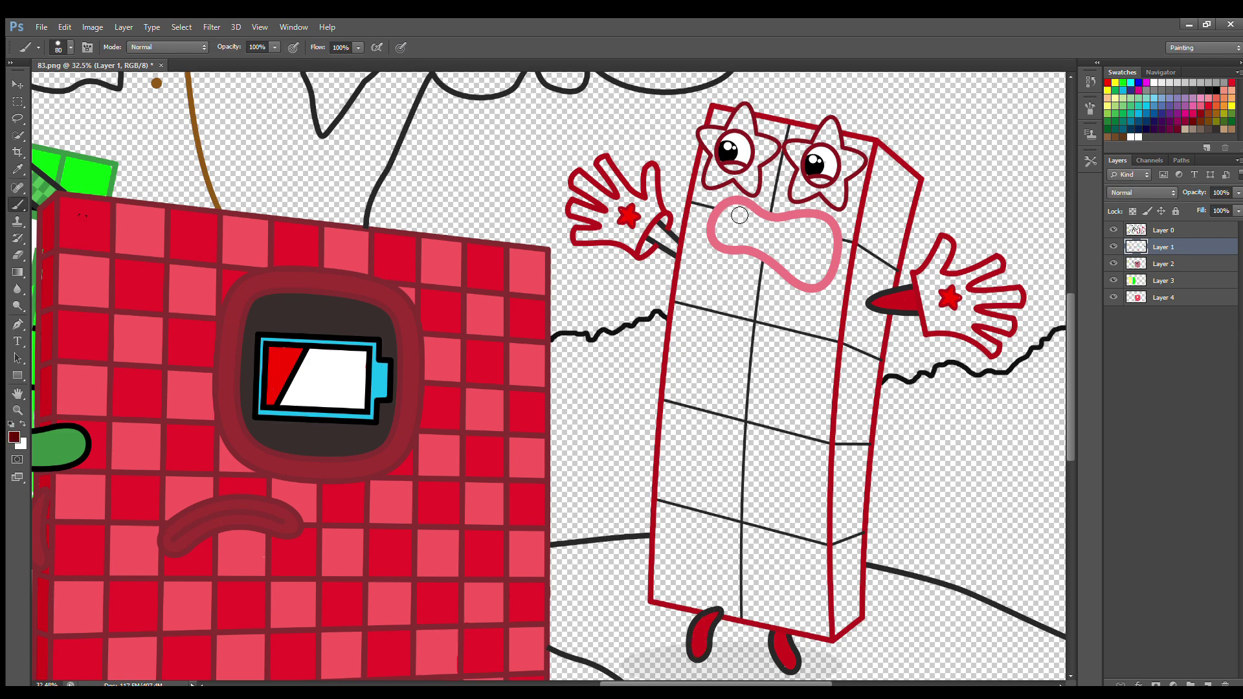
pyautogui.moveTo(740, 216)
pyautogui.mouseDown()
pyautogui.moveTo(754, 249)
pyautogui.moveTo(812, 266)
pyautogui.moveTo(733, 227)
pyautogui.moveTo(657, 231)
pyautogui.mouseUp()
# - Fill both star shapes around the character's eyes with bright red on Layer 2
pyautogui.press('i')
pyautogui.click(885, 302)
pyautogui.press('b')
pyautogui.keyDown('ctrl'); pyautogui.click(960, 252); pyautogui.keyUp('ctrl')
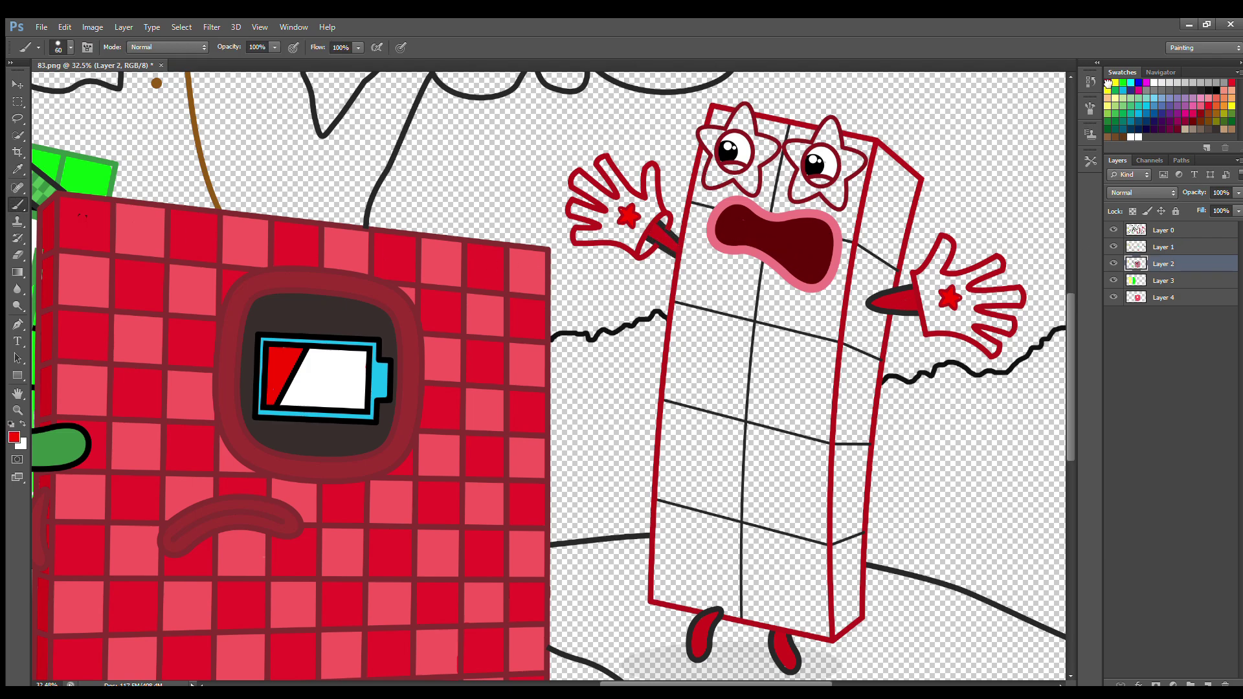
pyautogui.moveTo(707, 141)
pyautogui.mouseDown()
pyautogui.moveTo(710, 183)
pyautogui.moveTo(743, 182)
pyautogui.moveTo(774, 147)
pyautogui.moveTo(749, 117)
pyautogui.moveTo(732, 136)
pyautogui.mouseUp()
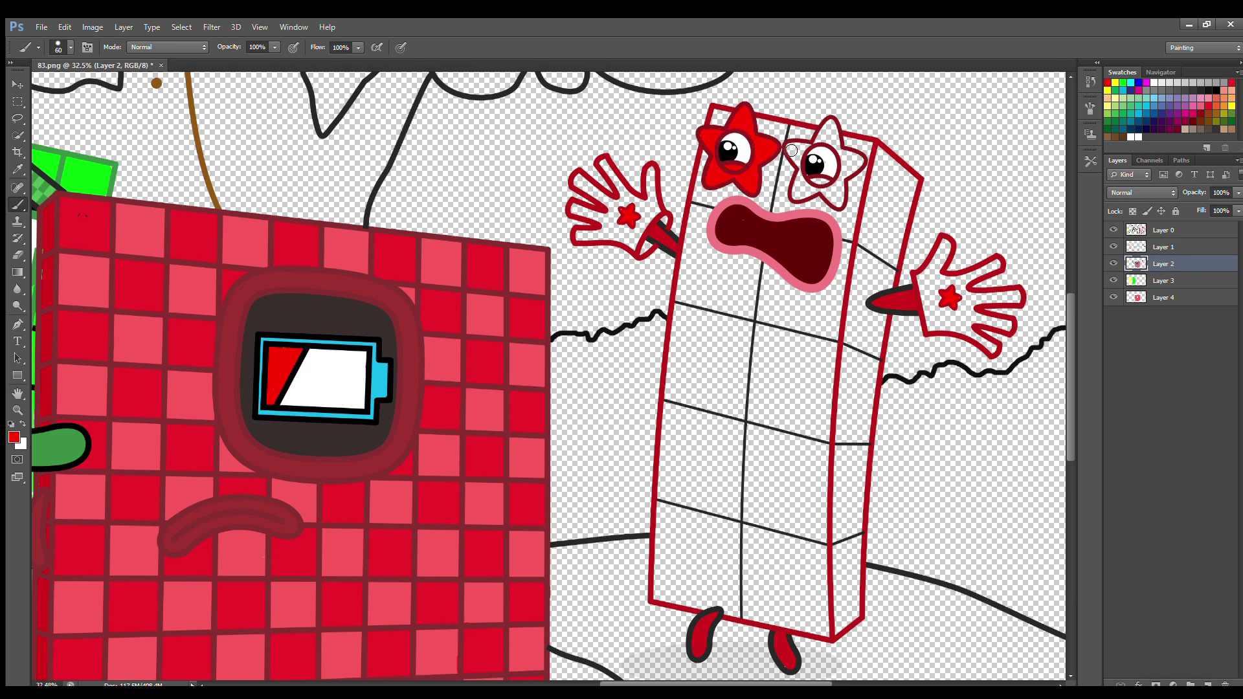
pyautogui.moveTo(801, 161)
pyautogui.mouseDown()
pyautogui.moveTo(821, 194)
pyautogui.moveTo(854, 165)
pyautogui.moveTo(832, 125)
pyautogui.moveTo(823, 143)
pyautogui.mouseUp()
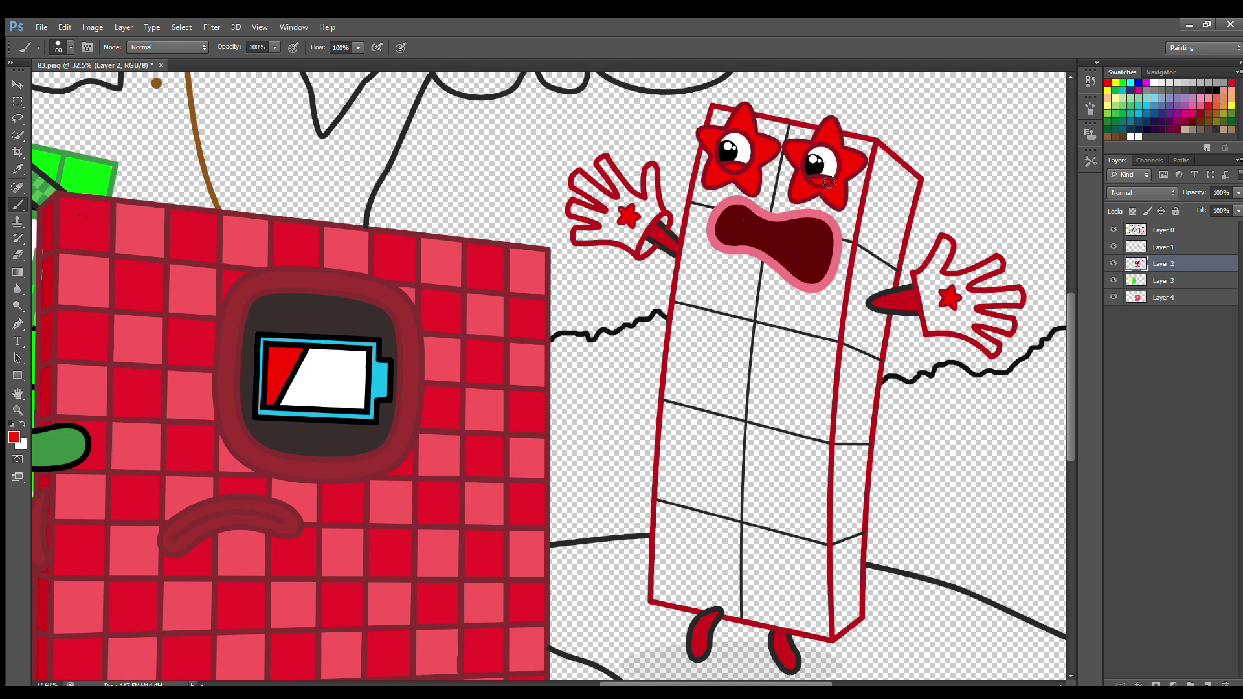
# - Paint the star-eyed character's hands white on Layer 2 and its front face white on Layer 3
pyautogui.moveTo(933, 270)
pyautogui.mouseDown()
pyautogui.moveTo(923, 300)
pyautogui.moveTo(994, 349)
pyautogui.moveTo(1008, 328)
pyautogui.moveTo(978, 302)
pyautogui.moveTo(991, 270)
pyautogui.moveTo(942, 288)
pyautogui.moveTo(966, 311)
pyautogui.mouseUp()
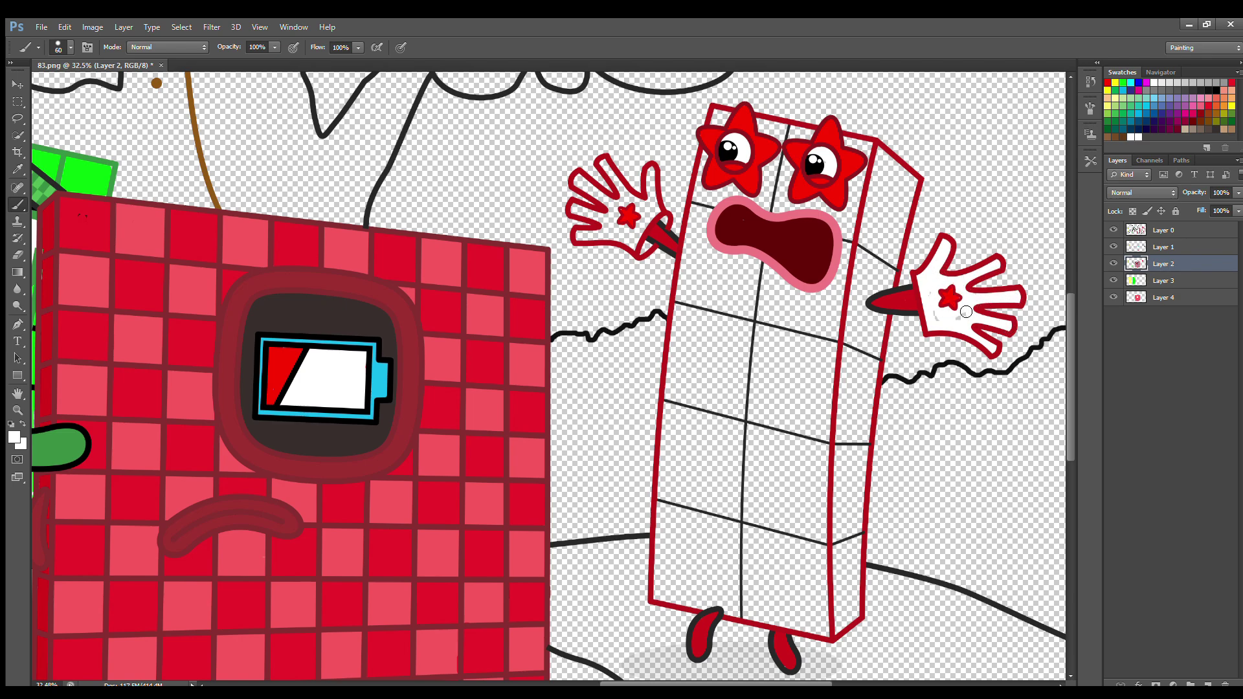
pyautogui.moveTo(651, 174)
pyautogui.mouseDown()
pyautogui.moveTo(633, 243)
pyautogui.moveTo(585, 236)
pyautogui.moveTo(590, 214)
pyautogui.moveTo(611, 219)
pyautogui.moveTo(584, 179)
pyautogui.mouseUp()
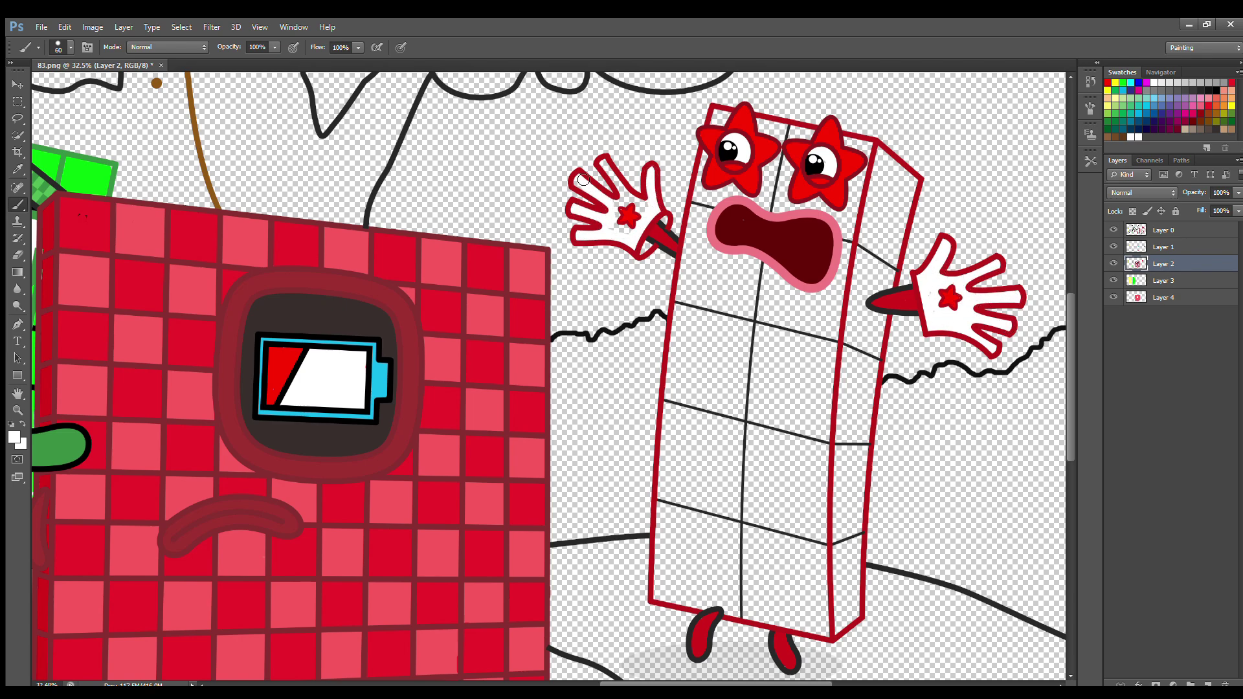
pyautogui.click(1160, 283)
pyautogui.press('i')
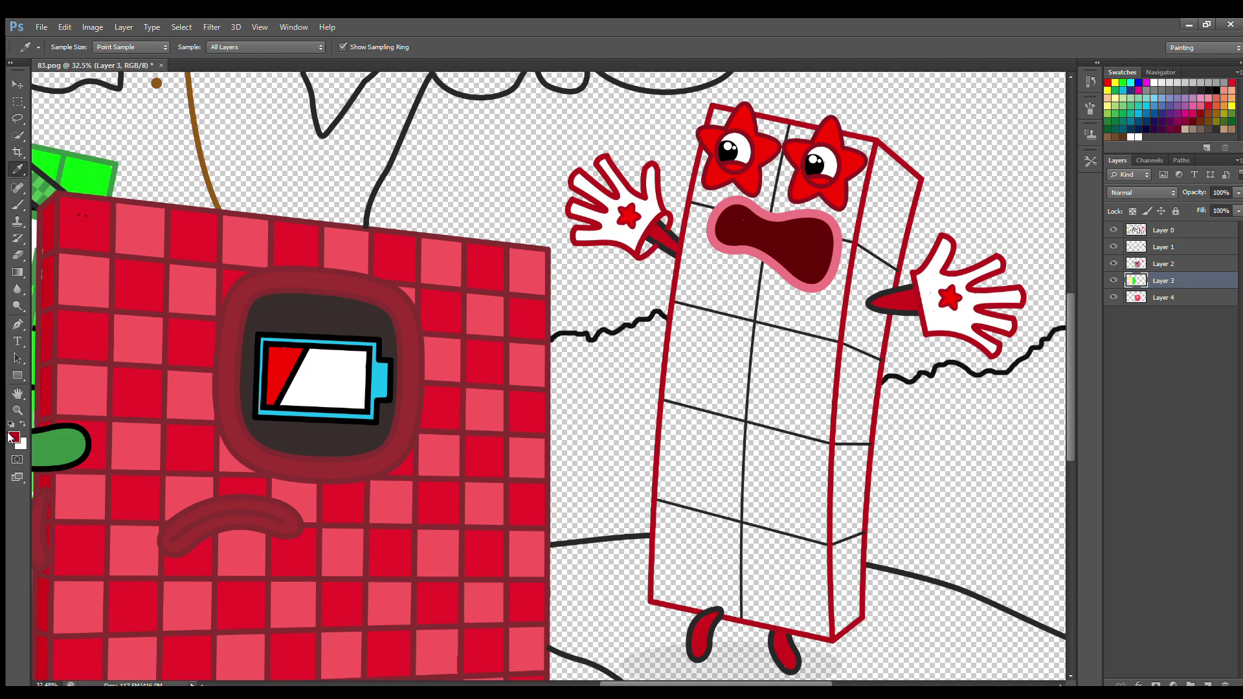
pyautogui.click(665, 221)
pyautogui.press('b')
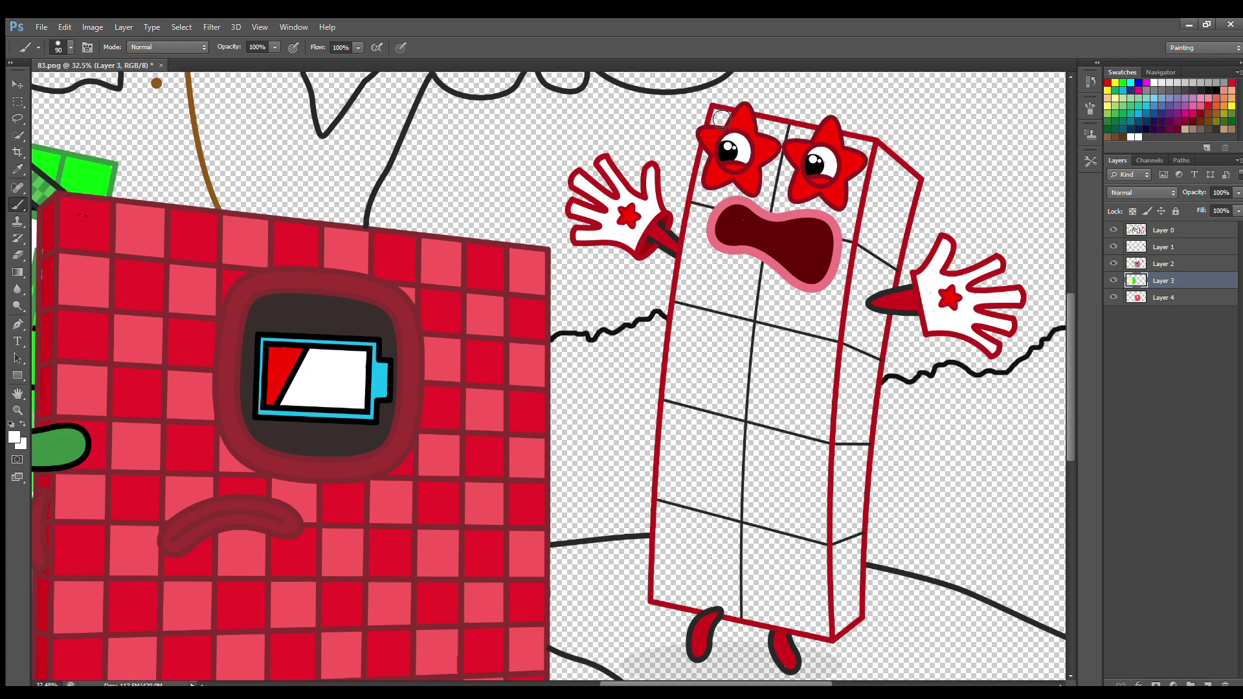
pyautogui.moveTo(720, 118)
pyautogui.mouseDown()
pyautogui.moveTo(692, 266)
pyautogui.moveTo(666, 599)
pyautogui.moveTo(815, 632)
pyautogui.moveTo(826, 620)
pyautogui.moveTo(828, 392)
pyautogui.moveTo(872, 155)
pyautogui.moveTo(754, 128)
pyautogui.moveTo(796, 146)
pyautogui.moveTo(773, 165)
pyautogui.moveTo(773, 190)
pyautogui.moveTo(839, 222)
pyautogui.moveTo(742, 192)
pyautogui.moveTo(723, 263)
pyautogui.moveTo(741, 308)
pyautogui.moveTo(735, 344)
pyautogui.moveTo(709, 372)
pyautogui.moveTo(793, 502)
pyautogui.moveTo(803, 541)
pyautogui.moveTo(720, 559)
pyautogui.moveTo(703, 590)
pyautogui.moveTo(809, 618)
pyautogui.mouseUp()
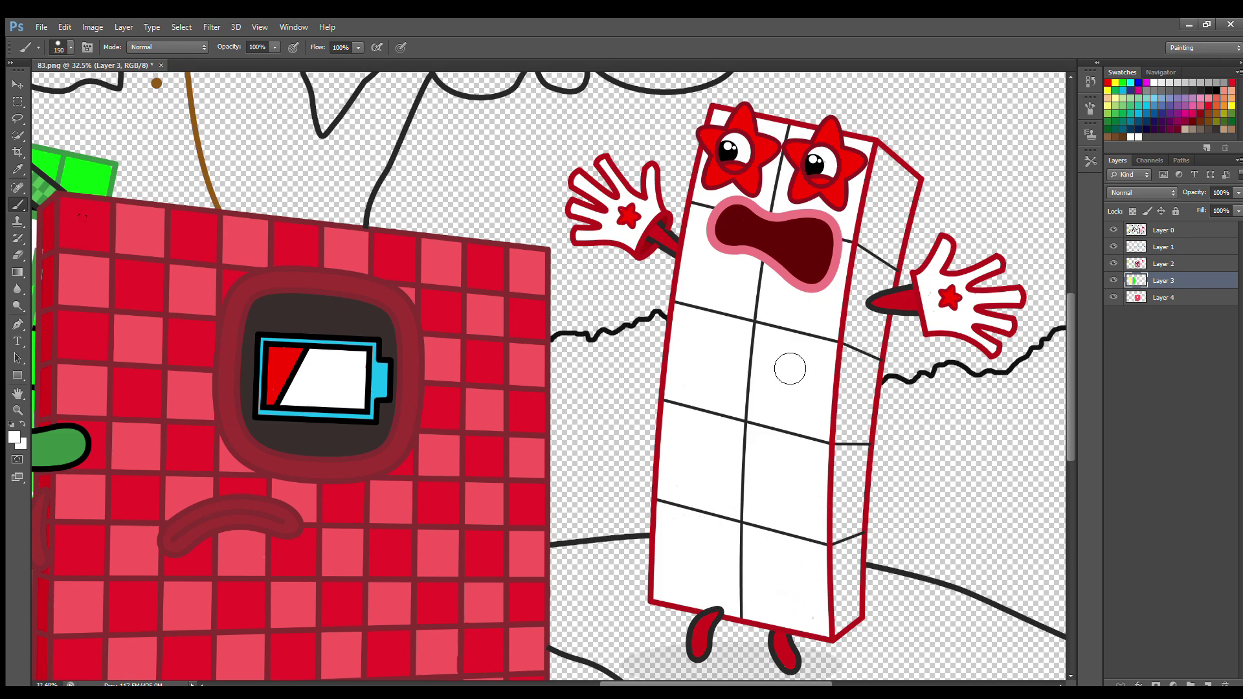
# - Paint the star-eyed character's side face red on Layer 4
pyautogui.click(1163, 297)
pyautogui.press('i')
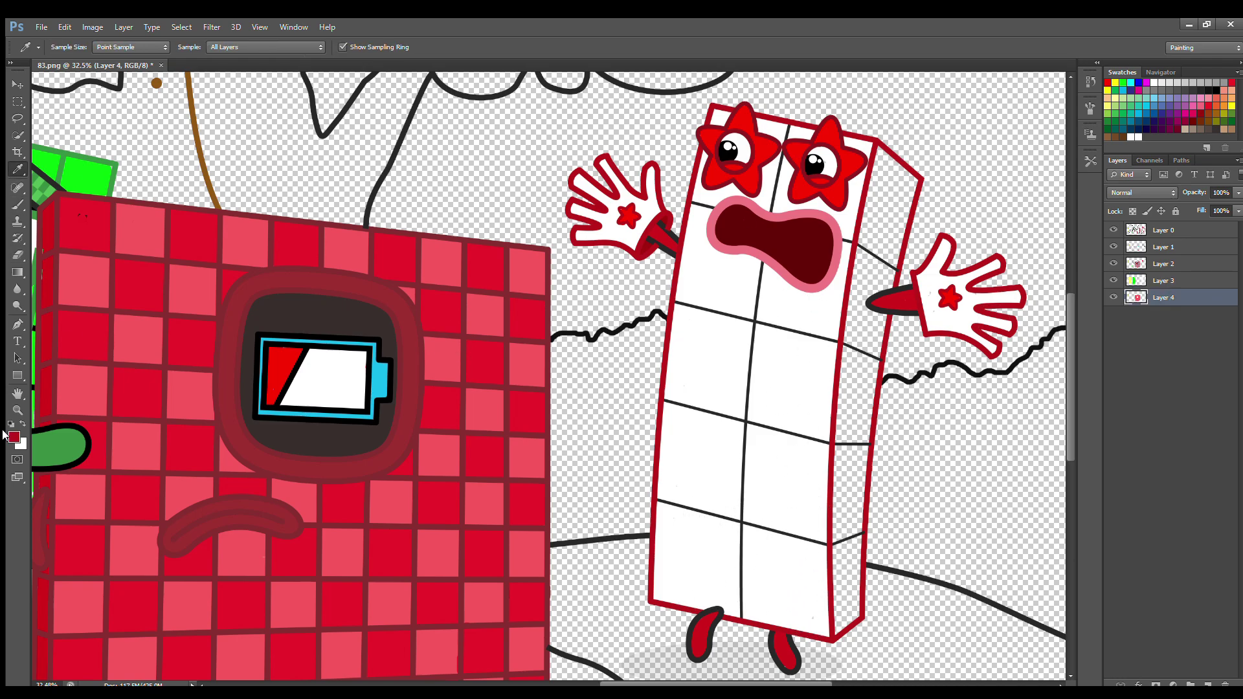
pyautogui.press('b')
pyautogui.moveTo(882, 150)
pyautogui.mouseDown()
pyautogui.moveTo(911, 187)
pyautogui.moveTo(878, 357)
pyautogui.moveTo(842, 604)
pyautogui.mouseUp()
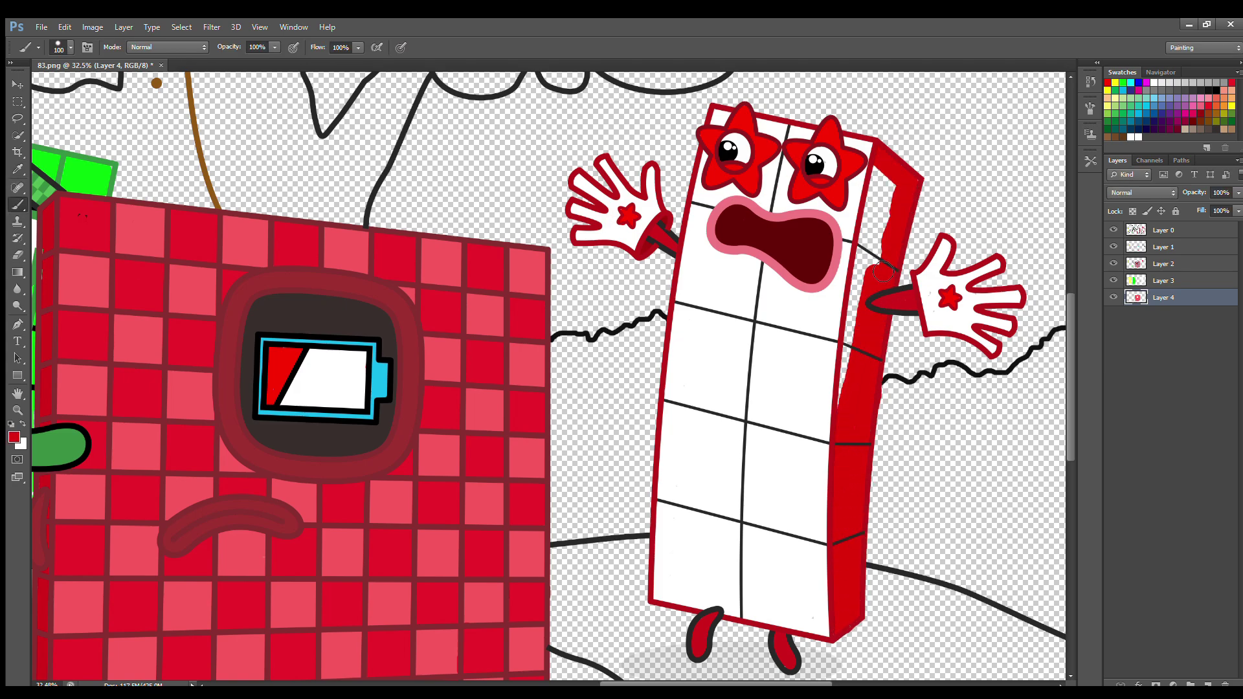
# - Add a new bottom layer and paint the tree's left branches and shaded trunk side with the brown sampled from the dot
pyautogui.hotkey('ctrl', '0')
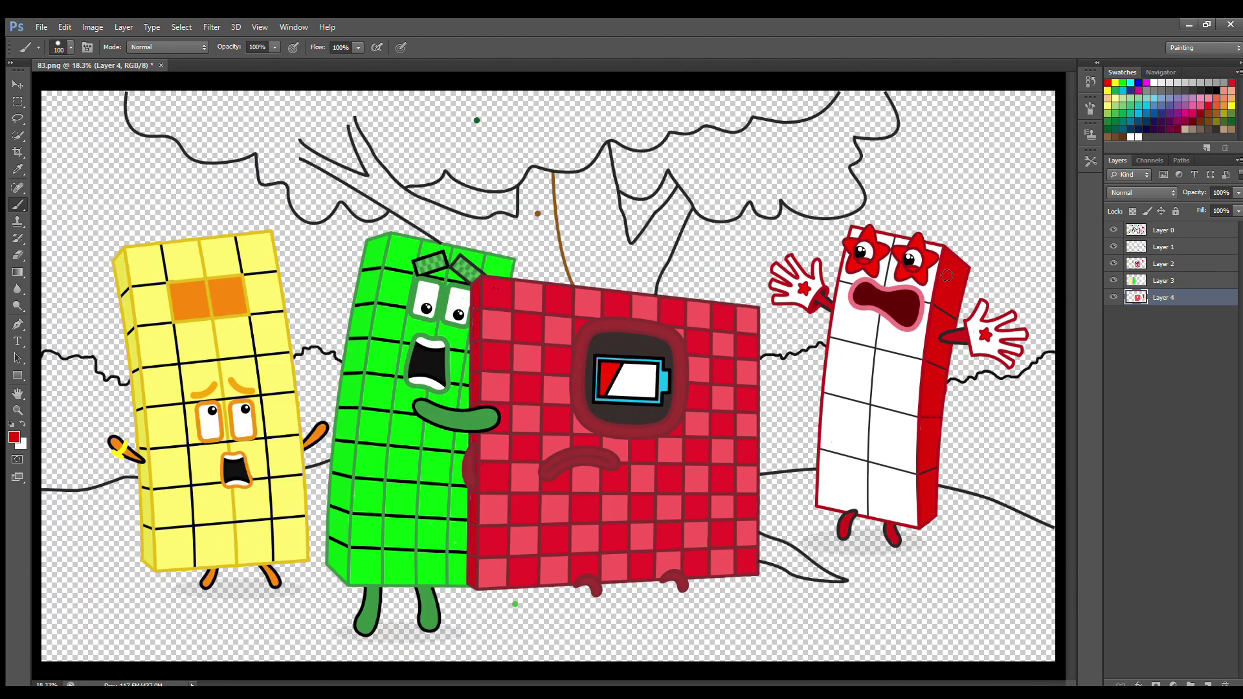
pyautogui.click(1208, 685)
pyautogui.click(13, 169)
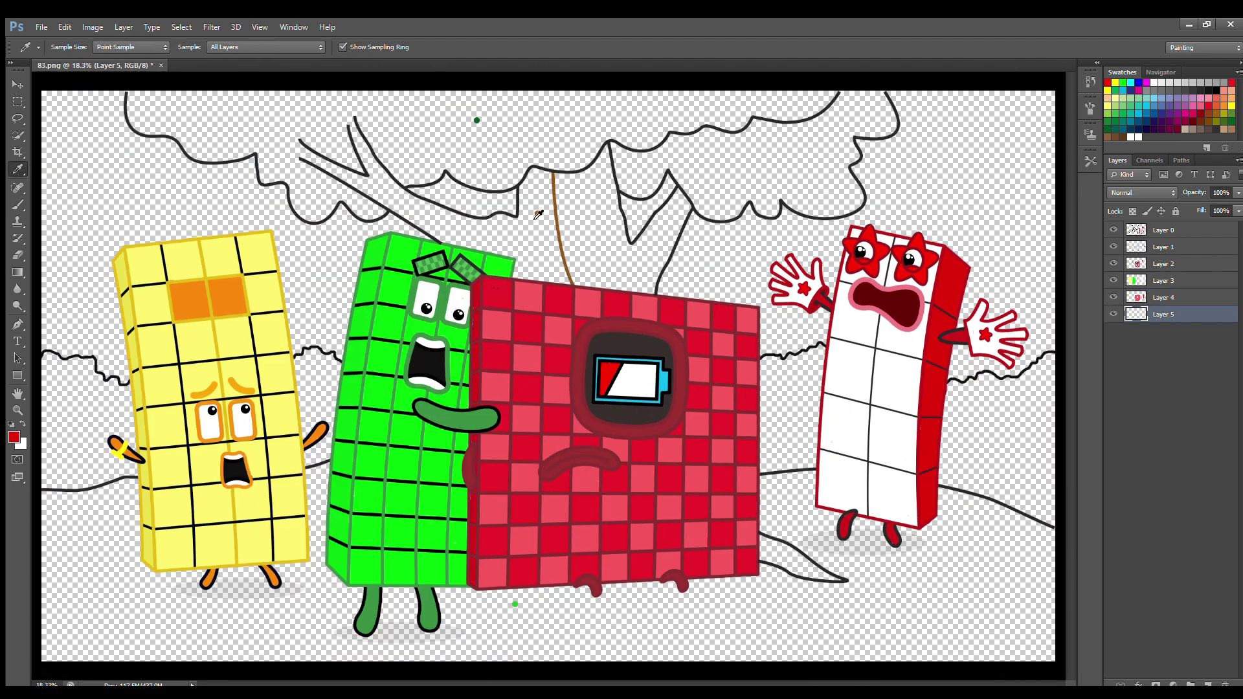
pyautogui.click(537, 214)
pyautogui.press('b')
pyautogui.moveTo(298, 147); pyautogui.dragTo(438, 233)
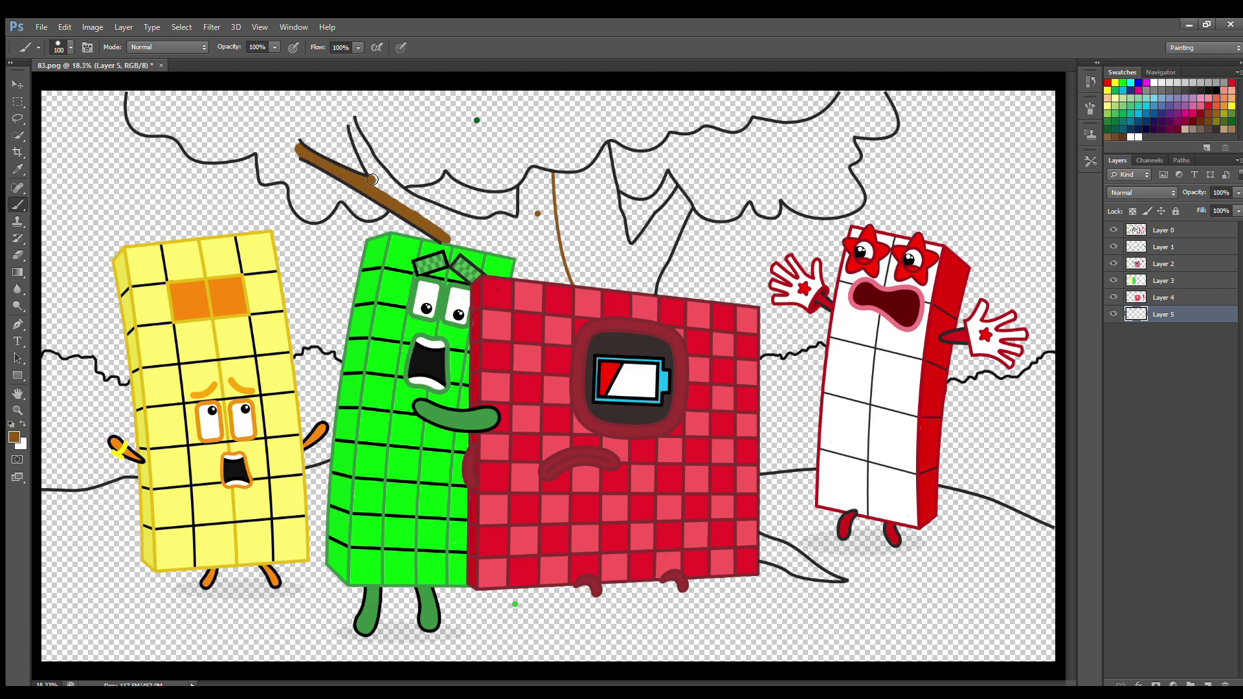
pyautogui.moveTo(373, 179)
pyautogui.mouseDown()
pyautogui.moveTo(364, 147)
pyautogui.moveTo(391, 185)
pyautogui.moveTo(489, 224)
pyautogui.moveTo(522, 219)
pyautogui.moveTo(541, 175)
pyautogui.moveTo(569, 286)
pyautogui.moveTo(532, 271)
pyautogui.moveTo(540, 182)
pyautogui.moveTo(546, 248)
pyautogui.moveTo(422, 213)
pyautogui.moveTo(527, 225)
pyautogui.moveTo(508, 261)
pyautogui.moveTo(540, 258)
pyautogui.mouseUp()
# - Add another bottom layer, paint the right part of the trunk lighter brown, and erase the paint outside the outline
pyautogui.click(1207, 685)
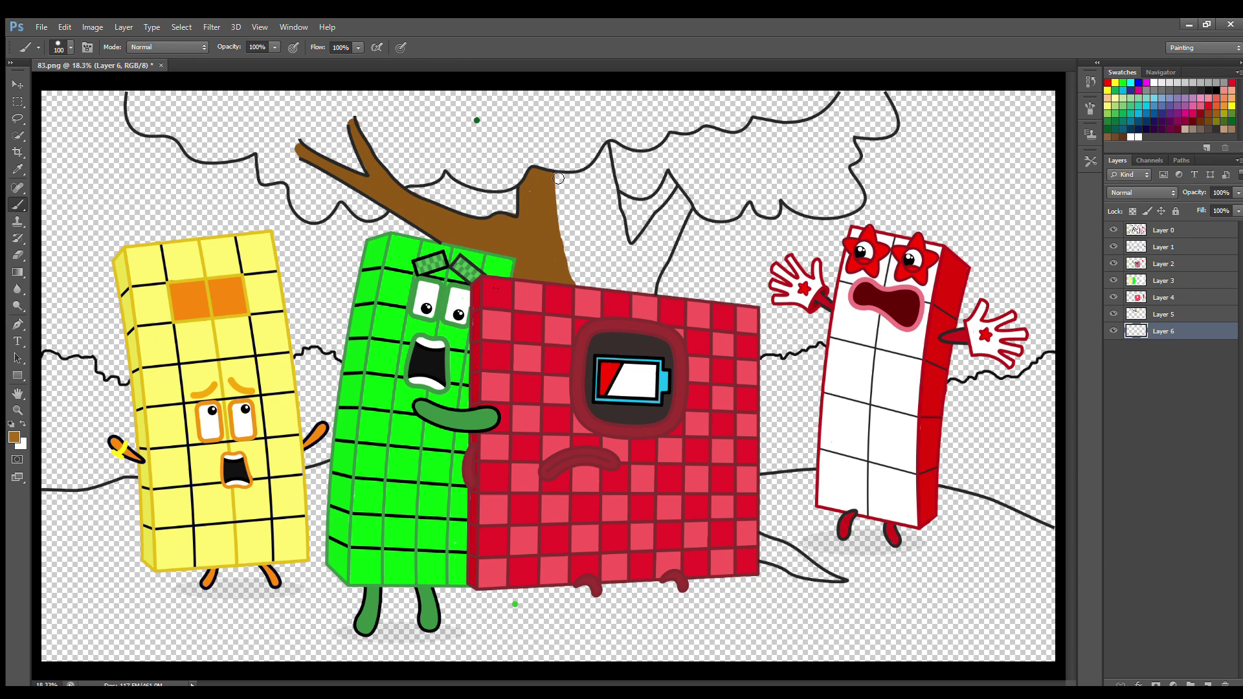
pyautogui.moveTo(560, 190)
pyautogui.mouseDown()
pyautogui.moveTo(563, 233)
pyautogui.moveTo(599, 286)
pyautogui.moveTo(655, 279)
pyautogui.moveTo(688, 211)
pyautogui.moveTo(673, 203)
pyautogui.moveTo(634, 247)
pyautogui.moveTo(605, 156)
pyautogui.moveTo(568, 180)
pyautogui.moveTo(611, 194)
pyautogui.moveTo(568, 203)
pyautogui.moveTo(574, 224)
pyautogui.moveTo(605, 212)
pyautogui.moveTo(616, 230)
pyautogui.moveTo(674, 215)
pyautogui.moveTo(611, 278)
pyautogui.moveTo(580, 269)
pyautogui.mouseUp()
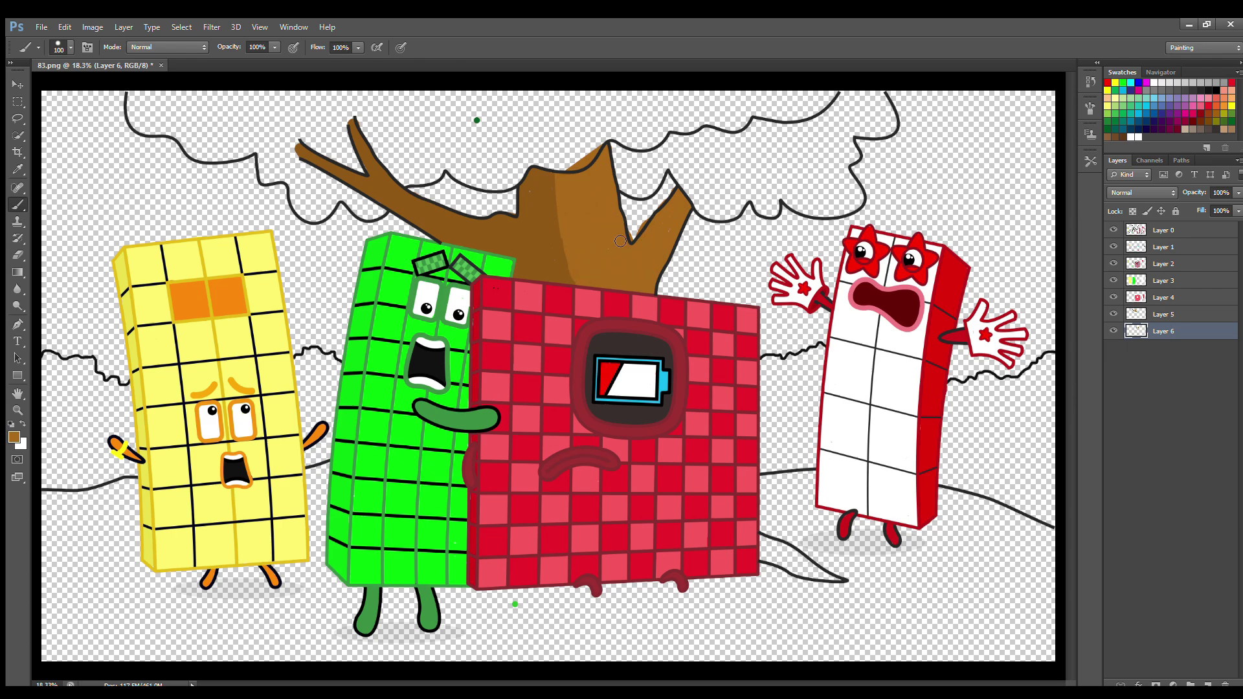
pyautogui.press('e')
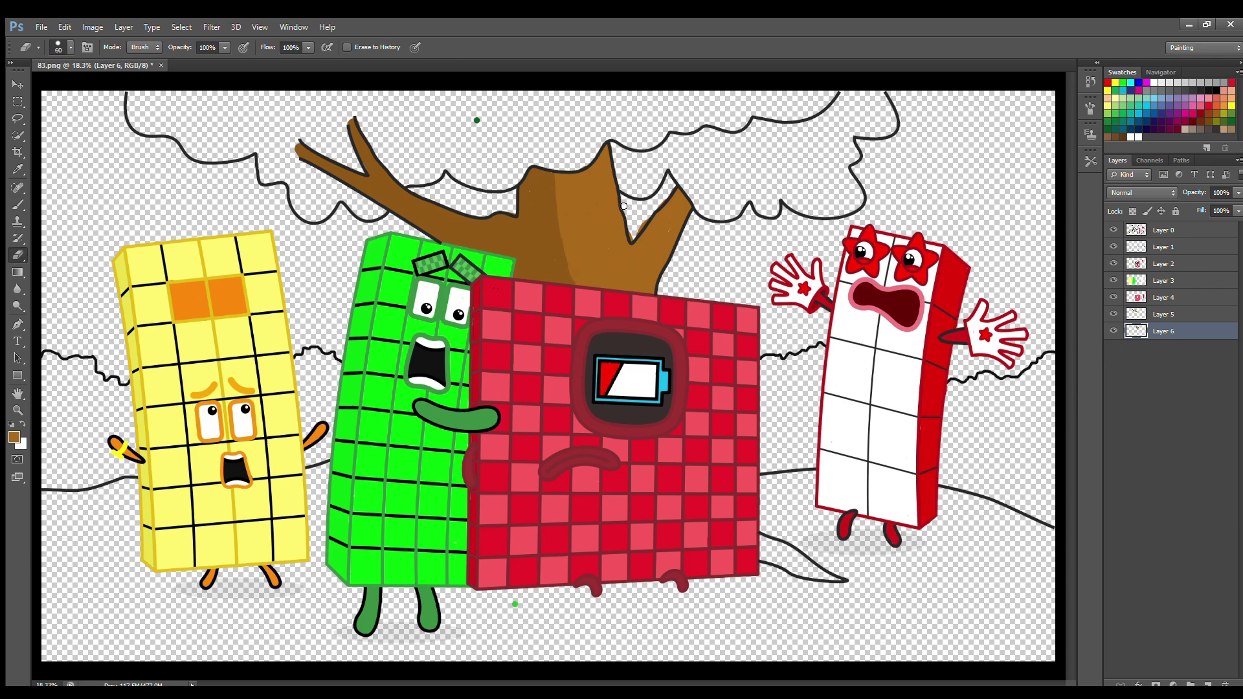
# - Add a new bottom layer and paint the front foliage with the dark green sampled from the dot, enlarging the brush to 250
pyautogui.hotkey('ctrl', 'shift', 'alt', 'n')
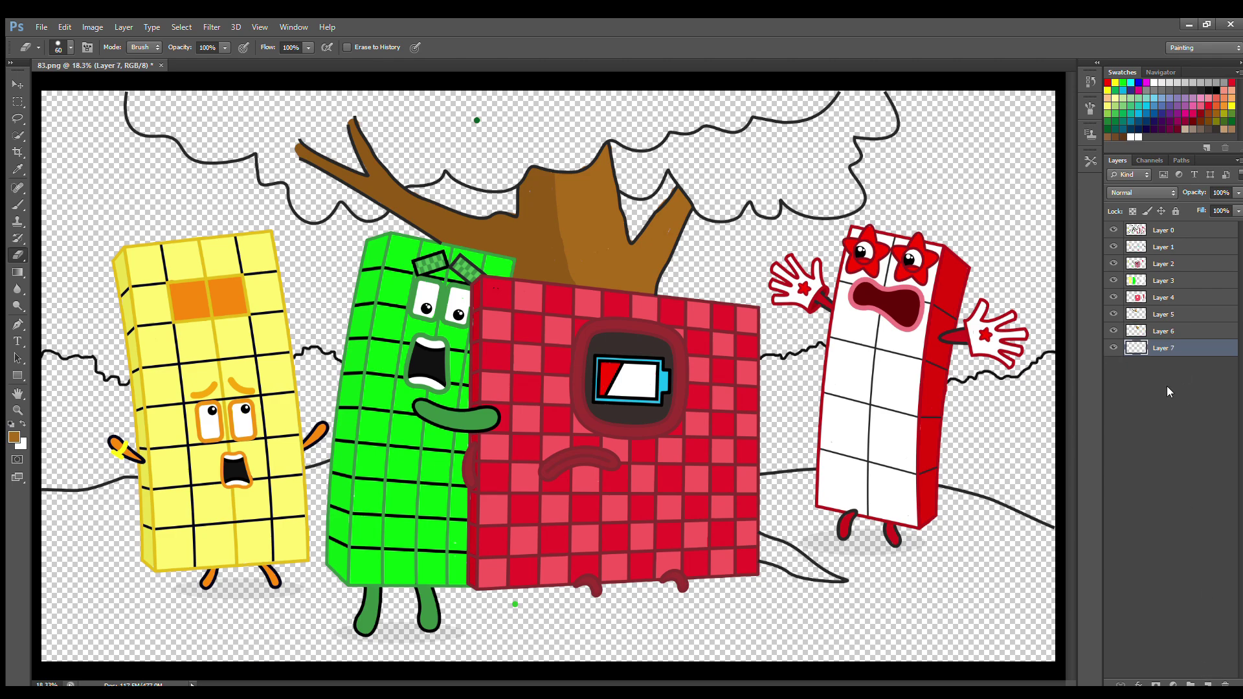
pyautogui.click(14, 167)
pyautogui.click(477, 121)
pyautogui.press('b')
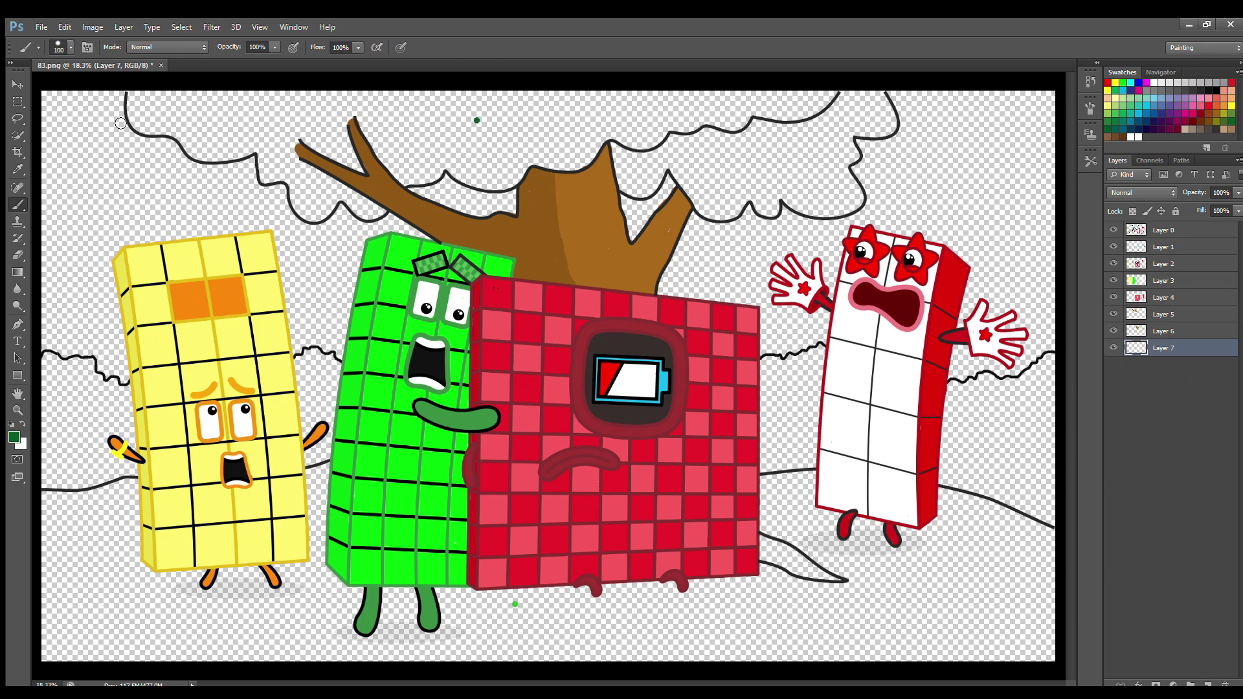
pyautogui.moveTo(131, 101)
pyautogui.mouseDown()
pyautogui.moveTo(191, 148)
pyautogui.moveTo(263, 156)
pyautogui.moveTo(303, 217)
pyautogui.moveTo(369, 216)
pyautogui.moveTo(455, 166)
pyautogui.moveTo(532, 167)
pyautogui.moveTo(835, 95)
pyautogui.moveTo(271, 103)
pyautogui.moveTo(220, 150)
pyautogui.moveTo(674, 123)
pyautogui.moveTo(301, 188)
pyautogui.moveTo(381, 204)
pyautogui.moveTo(469, 169)
pyautogui.moveTo(603, 150)
pyautogui.mouseUp()
pyautogui.press(']')
pyautogui.press(']')
pyautogui.press(']')
pyautogui.press(']')
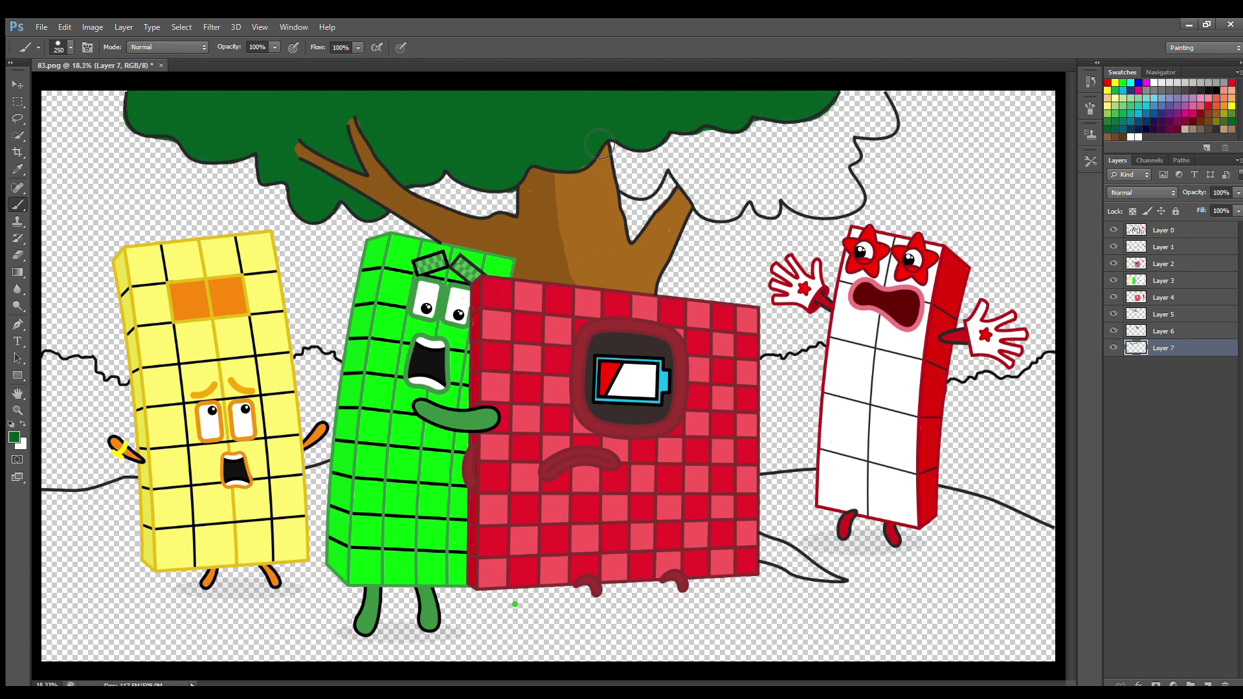
# - Add a new bottom layer and paint the rear foliage behind the branches a darker green with a 175 brush
pyautogui.hotkey('ctrl', 'shift', 'alt', 'n')
pyautogui.press('i')
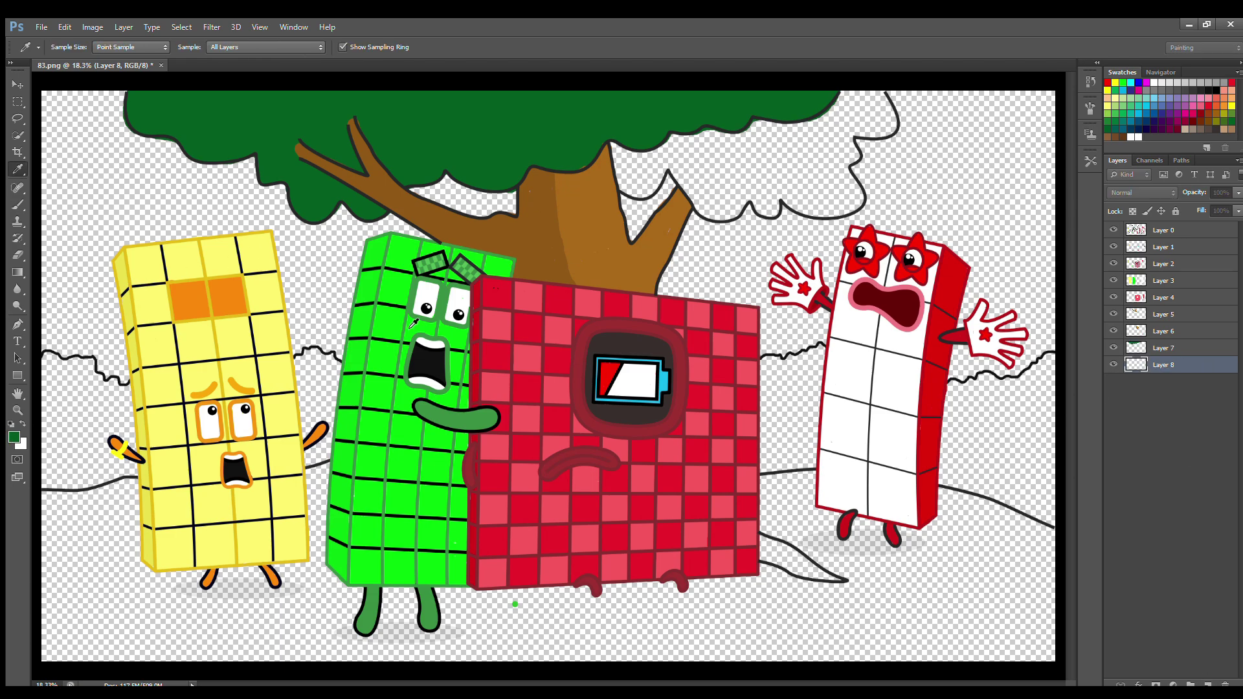
pyautogui.press('b')
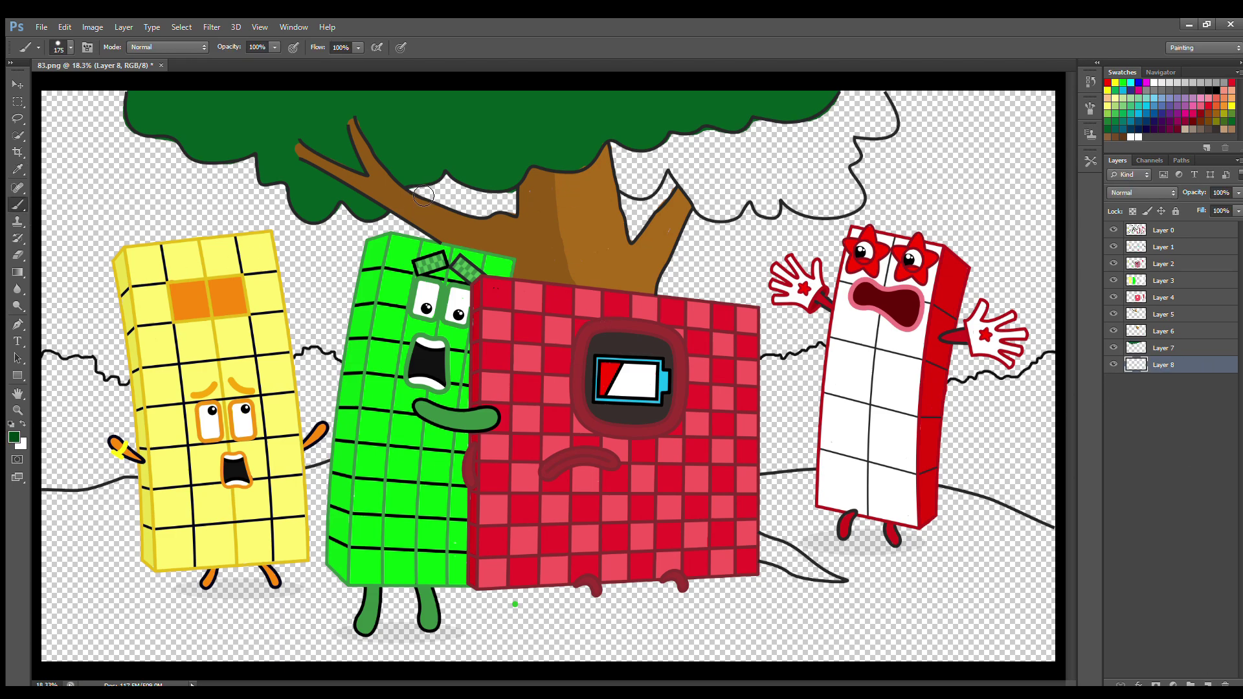
pyautogui.moveTo(424, 195)
pyautogui.mouseDown()
pyautogui.moveTo(472, 214)
pyautogui.moveTo(469, 197)
pyautogui.moveTo(622, 168)
pyautogui.moveTo(644, 194)
pyautogui.moveTo(682, 167)
pyautogui.moveTo(726, 215)
pyautogui.moveTo(749, 201)
pyautogui.moveTo(776, 215)
pyautogui.moveTo(796, 202)
pyautogui.moveTo(844, 215)
pyautogui.moveTo(858, 136)
pyautogui.moveTo(883, 134)
pyautogui.moveTo(885, 104)
pyautogui.moveTo(695, 141)
pyautogui.moveTo(646, 187)
pyautogui.moveTo(687, 154)
pyautogui.moveTo(778, 168)
pyautogui.moveTo(723, 162)
pyautogui.moveTo(828, 153)
pyautogui.moveTo(701, 183)
pyautogui.moveTo(790, 161)
pyautogui.mouseUp()
# - Paint the tree root beside the red block with the trunk's lighter brown on Layer 6, using a size 70 brush
pyautogui.click(1172, 332)
pyautogui.press('i')
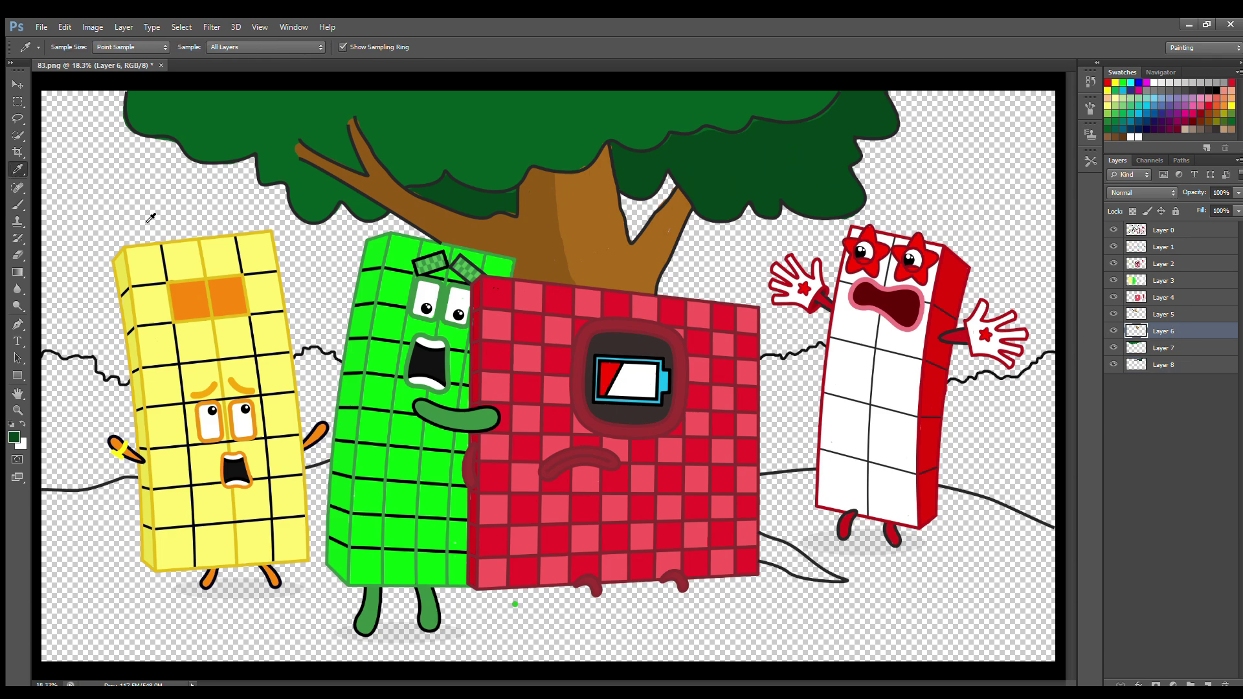
pyautogui.click(204, 298)
pyautogui.press('b')
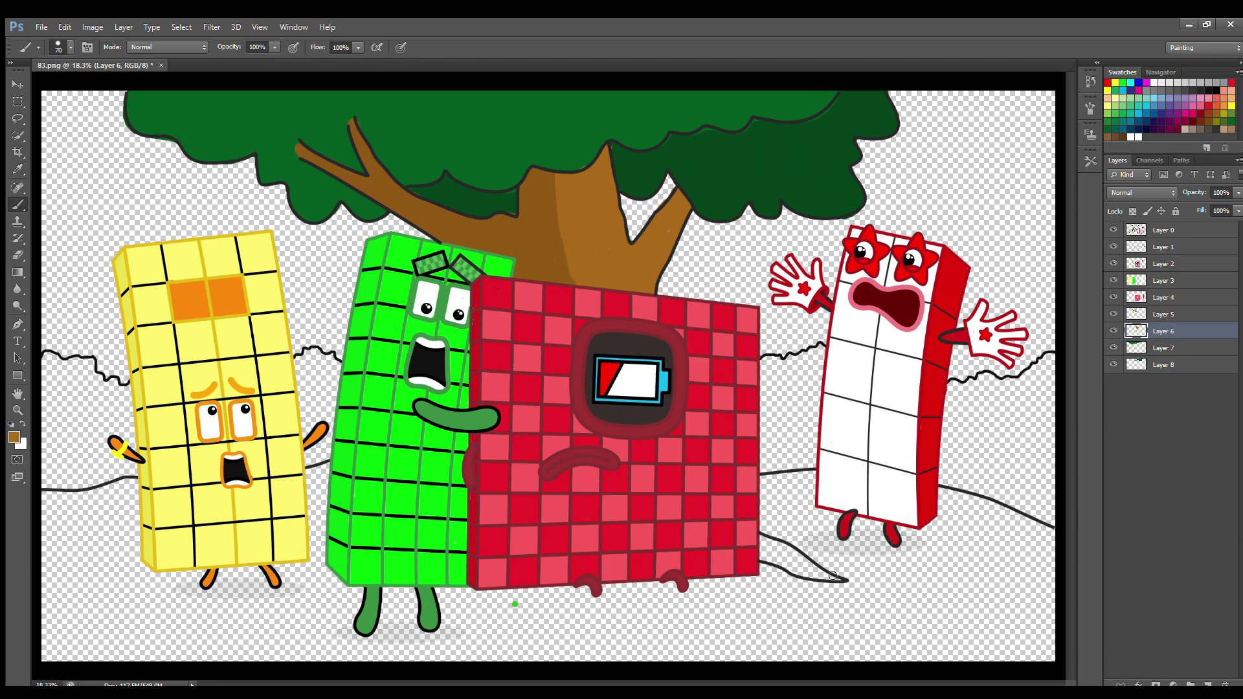
pyautogui.moveTo(834, 575)
pyautogui.mouseDown()
pyautogui.moveTo(764, 540)
pyautogui.moveTo(760, 556)
pyautogui.moveTo(809, 566)
pyautogui.mouseUp()
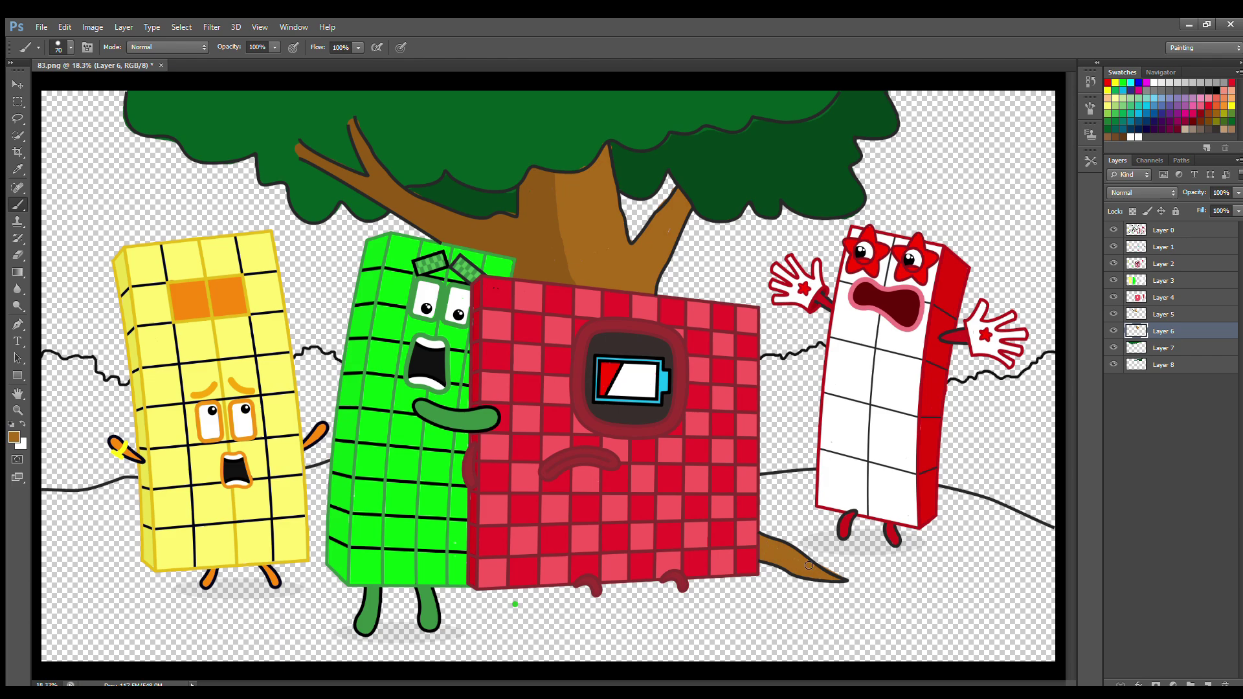
# - Sample the bright green dot and paint a strip along the underside of the hill line on Layer 7
pyautogui.click(1165, 365)
pyautogui.click(1164, 350)
pyautogui.press('i')
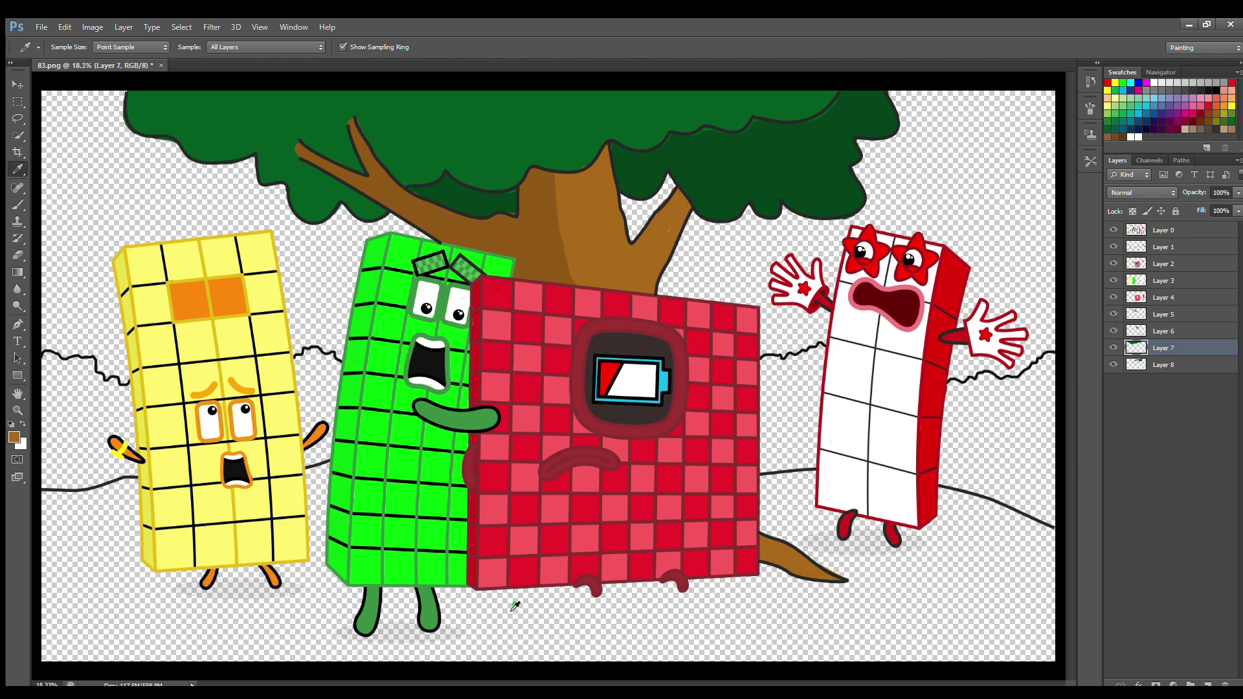
pyautogui.click(515, 605)
pyautogui.press('b')
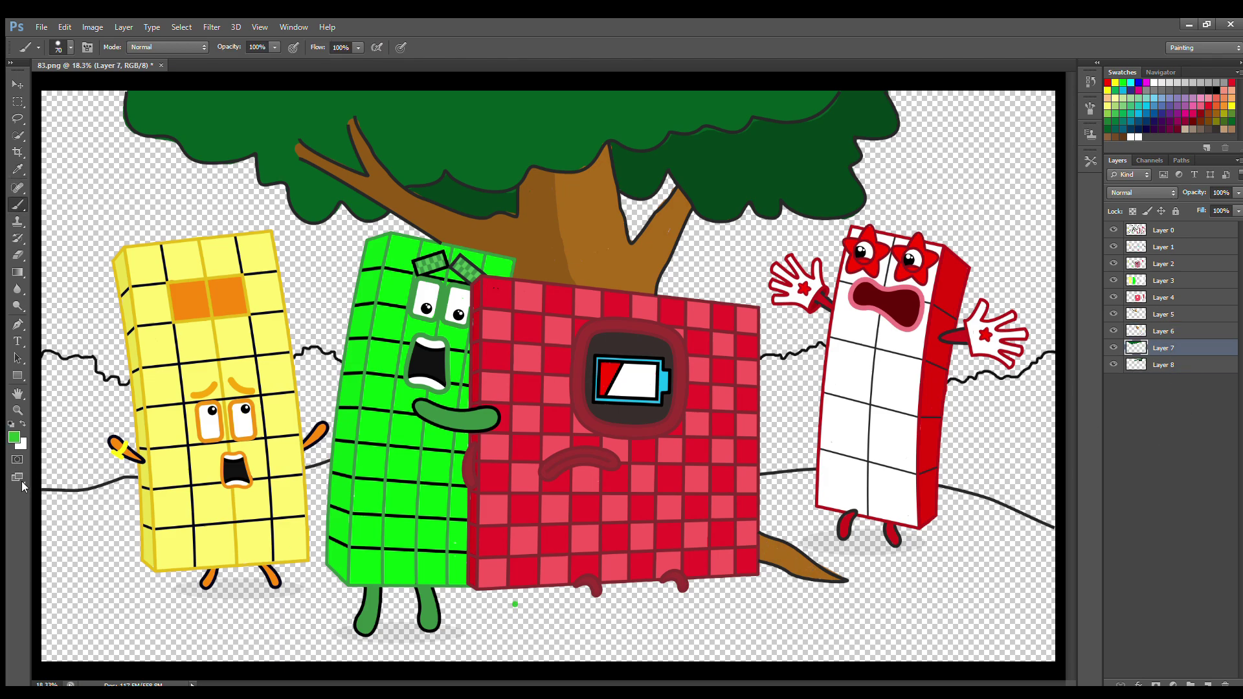
pyautogui.moveTo(52, 497)
pyautogui.mouseDown()
pyautogui.moveTo(118, 485)
pyautogui.moveTo(273, 490)
pyautogui.moveTo(318, 471)
pyautogui.mouseUp()
pyautogui.moveTo(777, 479)
pyautogui.mouseDown()
pyautogui.moveTo(825, 476)
pyautogui.moveTo(1036, 521)
pyautogui.moveTo(1053, 538)
pyautogui.moveTo(945, 501)
pyautogui.mouseUp()
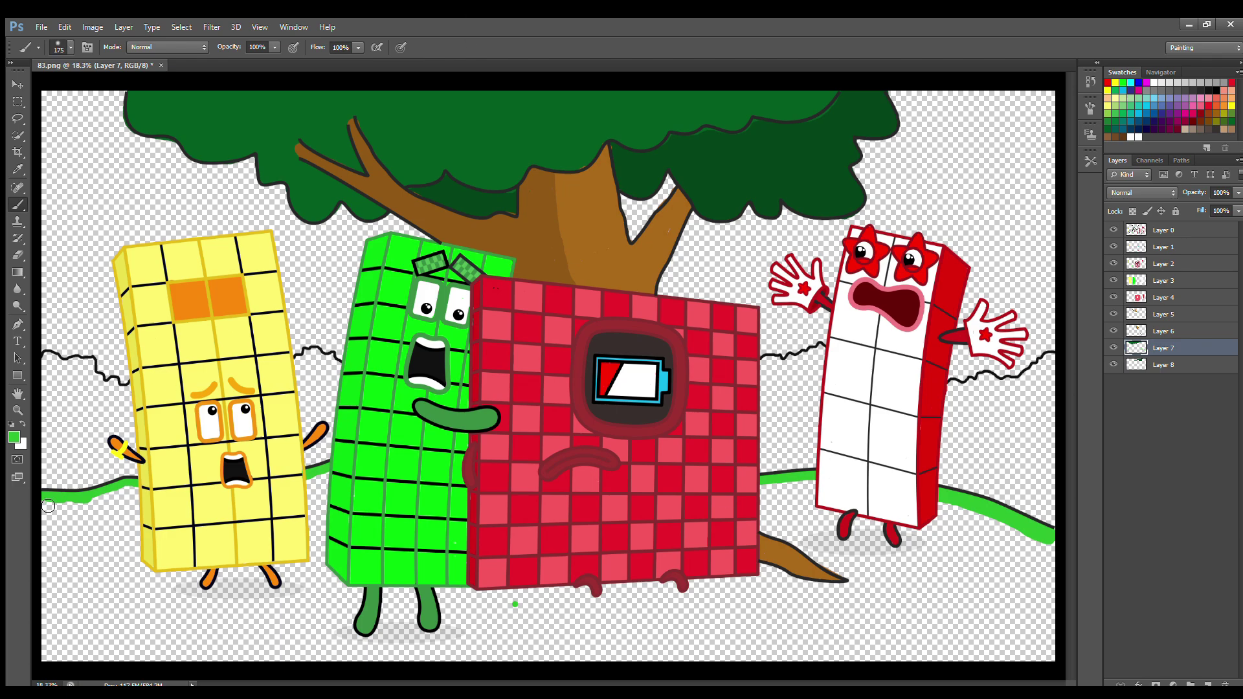
# - Cover the grassy ground with soft bright green strokes on Layer 7, enlarging the soft brush to as much as 700
pyautogui.moveTo(50, 507)
pyautogui.mouseDown()
pyautogui.moveTo(322, 483)
pyautogui.moveTo(1047, 549)
pyautogui.mouseUp()
pyautogui.press(']')
pyautogui.press(']')
pyautogui.press(']')
pyautogui.press(']')
pyautogui.press(']')
pyautogui.press(']')
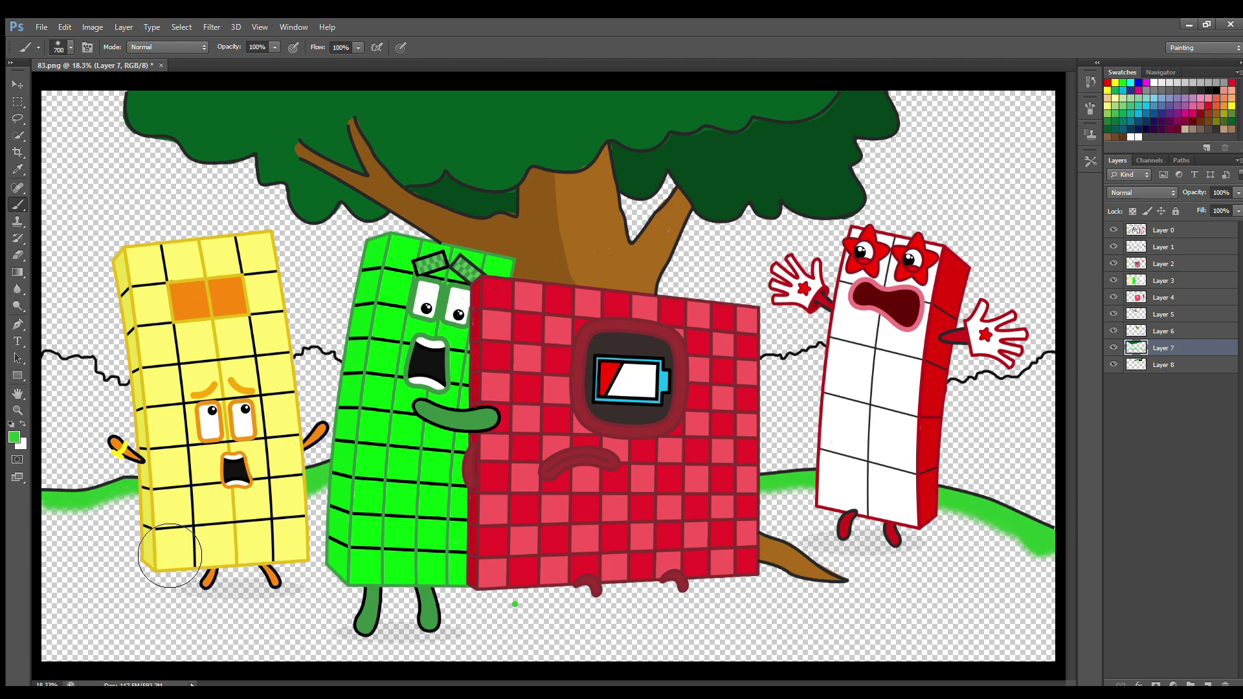
pyautogui.moveTo(362, 610)
pyautogui.mouseDown()
pyautogui.moveTo(324, 607)
pyautogui.moveTo(472, 615)
pyautogui.moveTo(935, 570)
pyautogui.moveTo(426, 664)
pyautogui.mouseUp()
pyautogui.moveTo(141, 621); pyautogui.dragTo(90, 641)
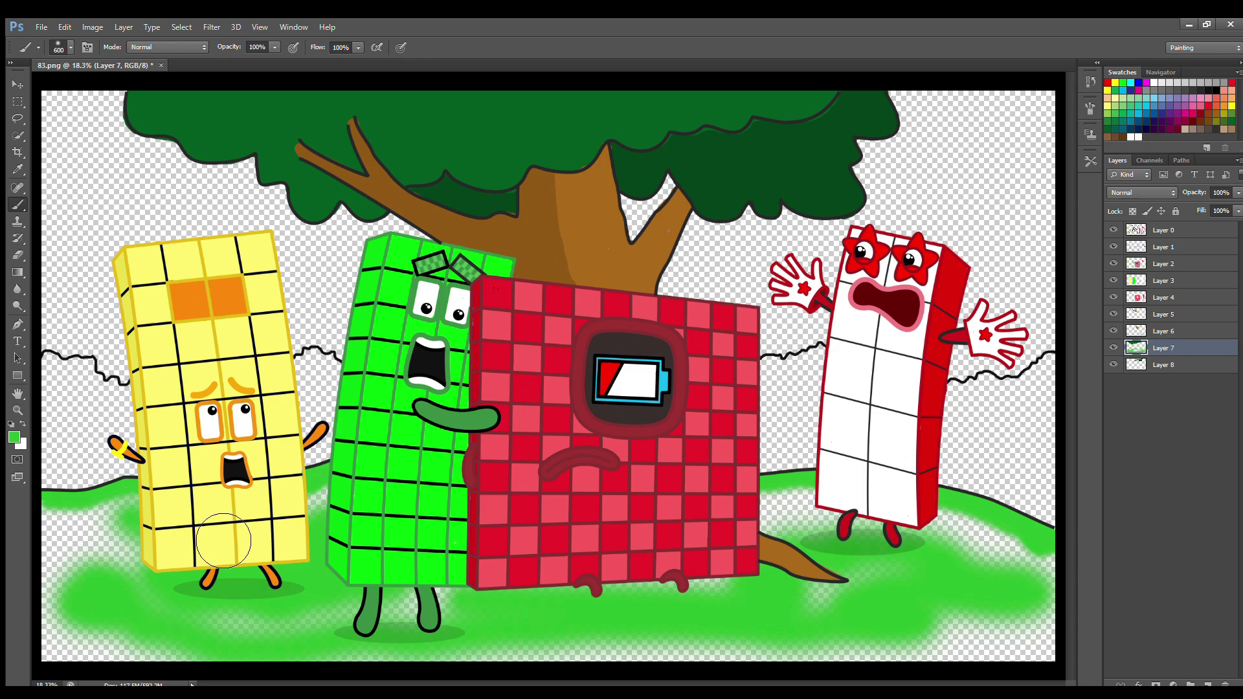
pyautogui.moveTo(65, 537); pyautogui.dragTo(123, 550)
pyautogui.moveTo(919, 550); pyautogui.dragTo(1018, 588)
pyautogui.moveTo(777, 511); pyautogui.dragTo(971, 528)
# - Fill the remaining gaps in the ground with a slightly darker green on Layer 8 using the soft 600 brush
pyautogui.press('i')
pyautogui.press('b')
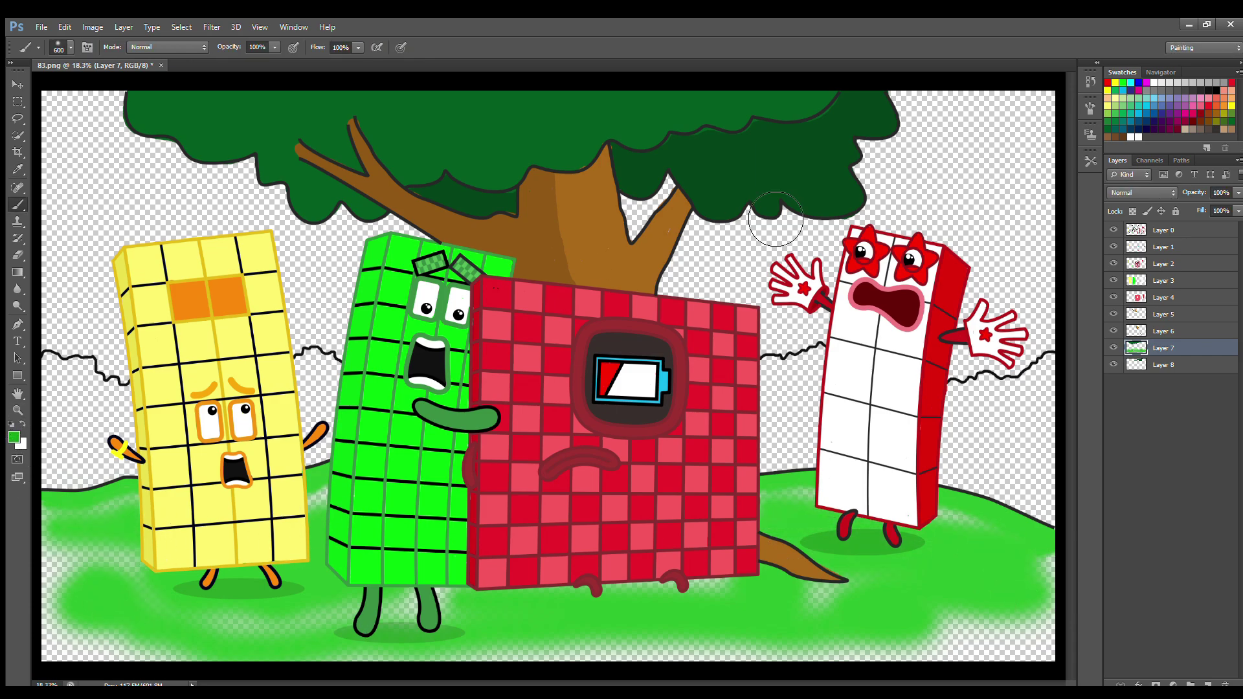
pyautogui.click(1164, 364)
pyautogui.moveTo(74, 542)
pyautogui.mouseDown()
pyautogui.moveTo(60, 615)
pyautogui.moveTo(589, 627)
pyautogui.moveTo(842, 582)
pyautogui.moveTo(1023, 615)
pyautogui.mouseUp()
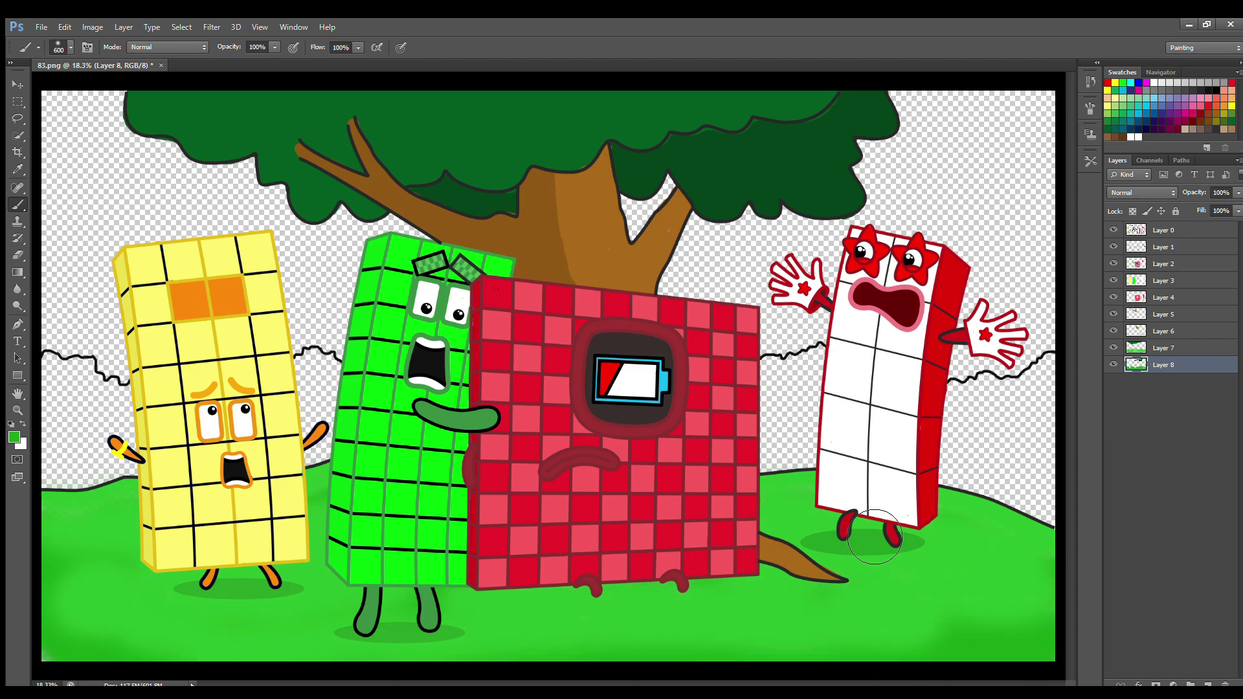
# - Paint a soft dark green shadow on the grass beneath the red block on Layer 6 with a 175 brush
pyautogui.click(1163, 331)
pyautogui.press('[')
pyautogui.press('[')
pyautogui.press('[')
pyautogui.press('[')
pyautogui.press('[')
pyautogui.press('[')
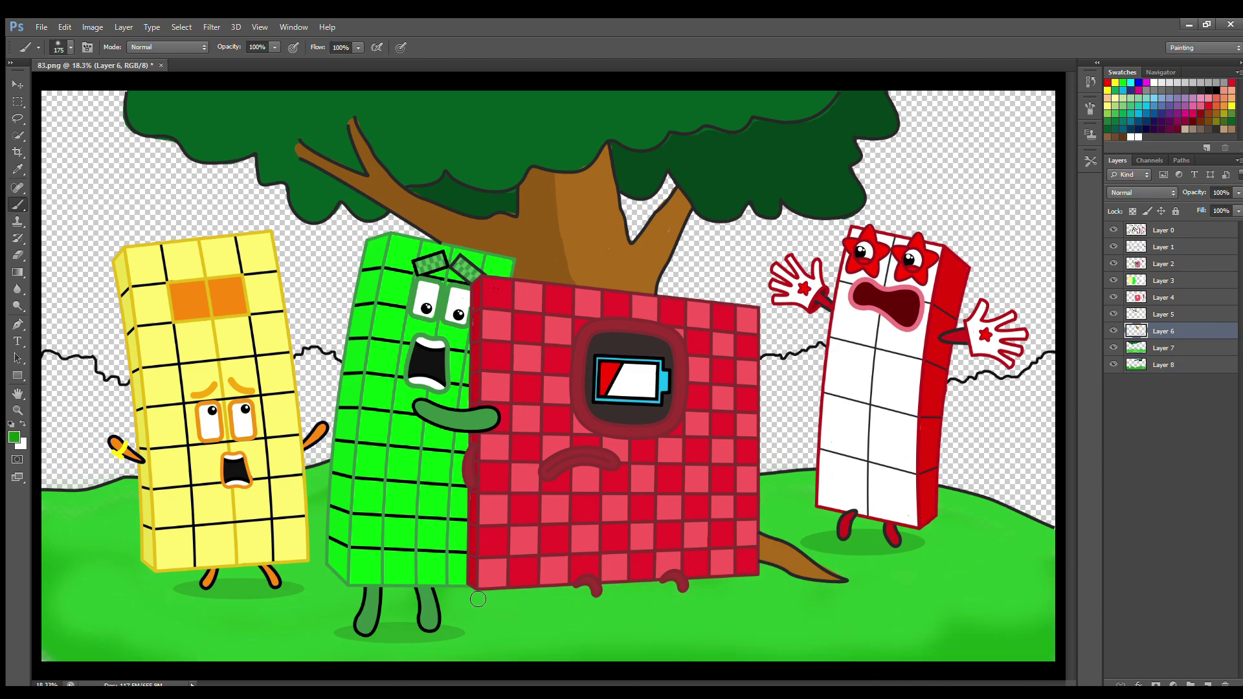
pyautogui.moveTo(474, 594)
pyautogui.mouseDown()
pyautogui.moveTo(770, 584)
pyautogui.moveTo(558, 594)
pyautogui.moveTo(517, 606)
pyautogui.moveTo(711, 590)
pyautogui.moveTo(525, 610)
pyautogui.moveTo(803, 582)
pyautogui.mouseUp()
pyautogui.hotkey('alt', '.')
pyautogui.click(1170, 330)
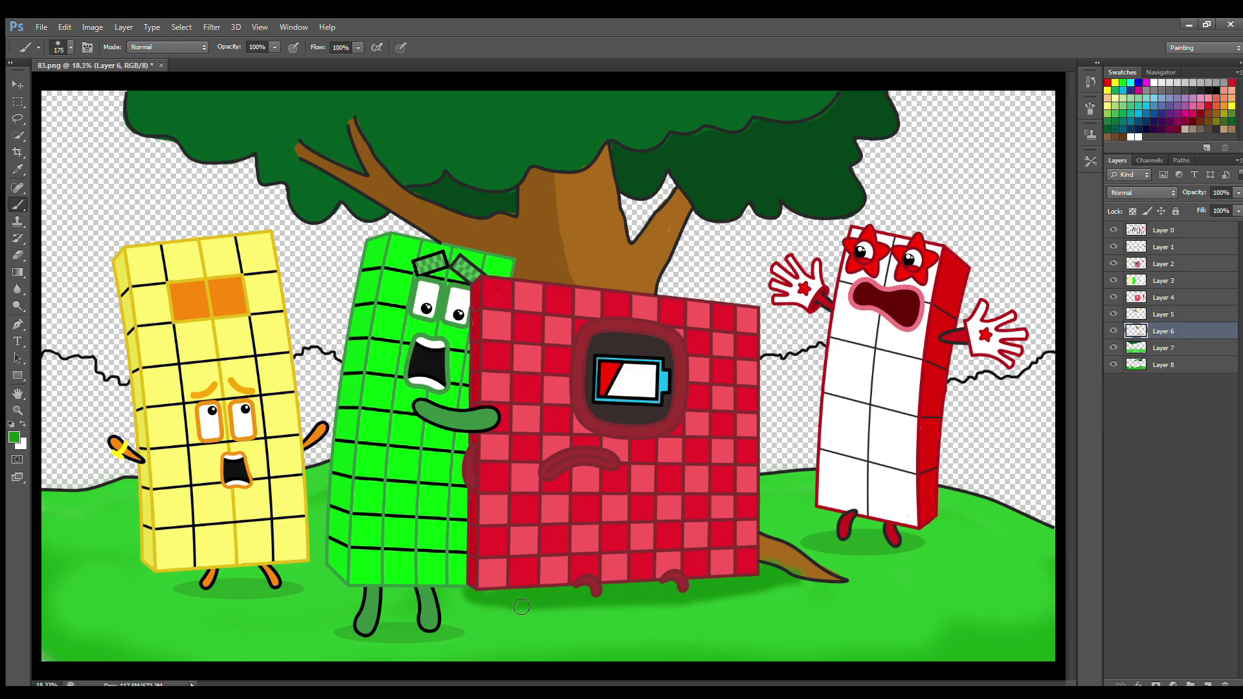
pyautogui.moveTo(462, 595); pyautogui.dragTo(499, 599)
# - Add a new layer below Layer 8 and paint a green strip beneath the wavy bush outline across the background
pyautogui.click(1162, 366)
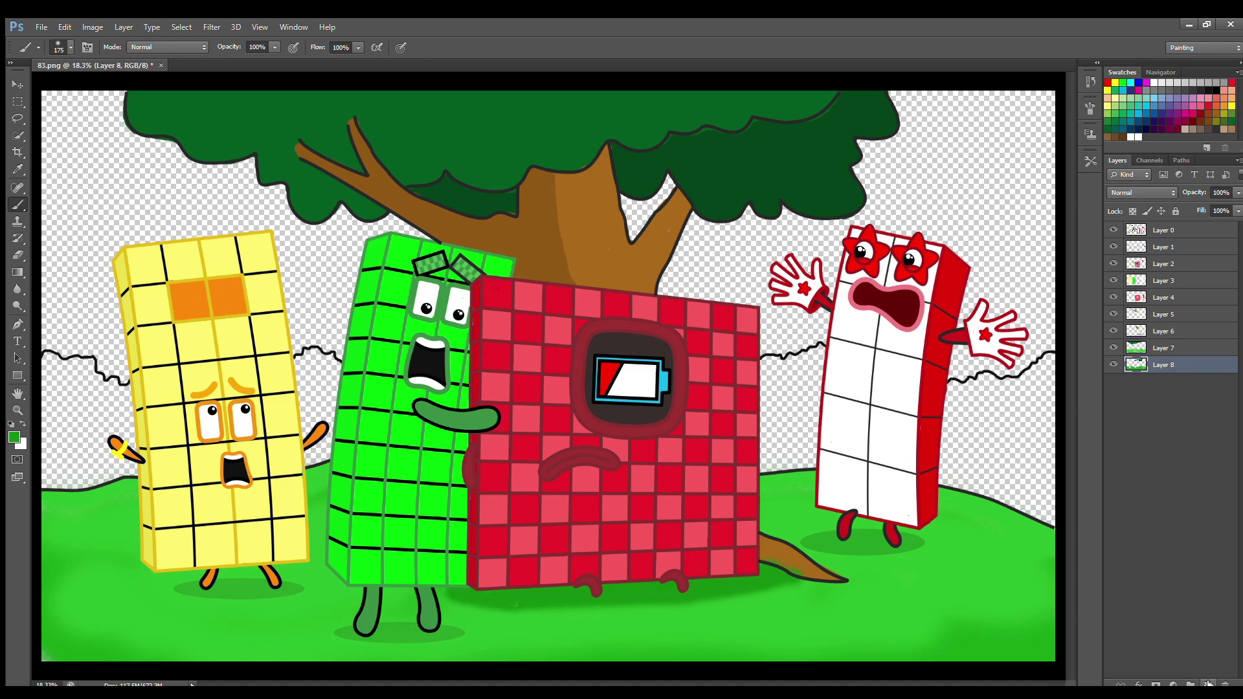
pyautogui.click(1208, 684)
pyautogui.press('i')
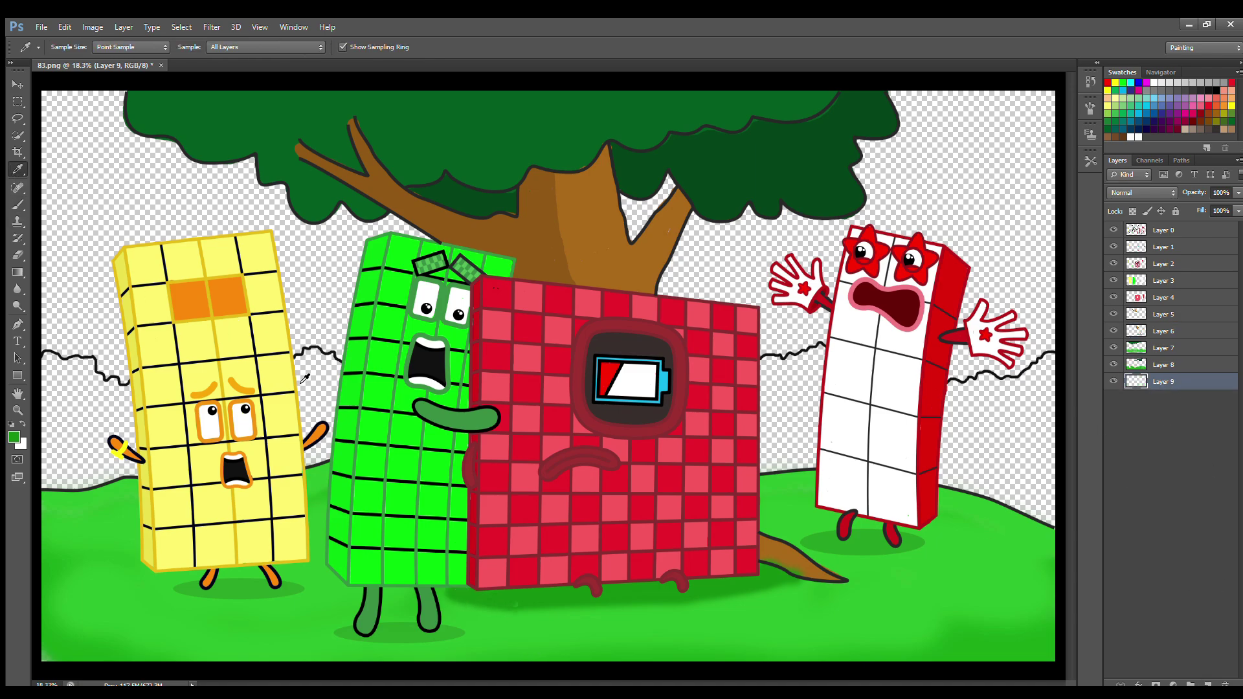
pyautogui.click(18, 206)
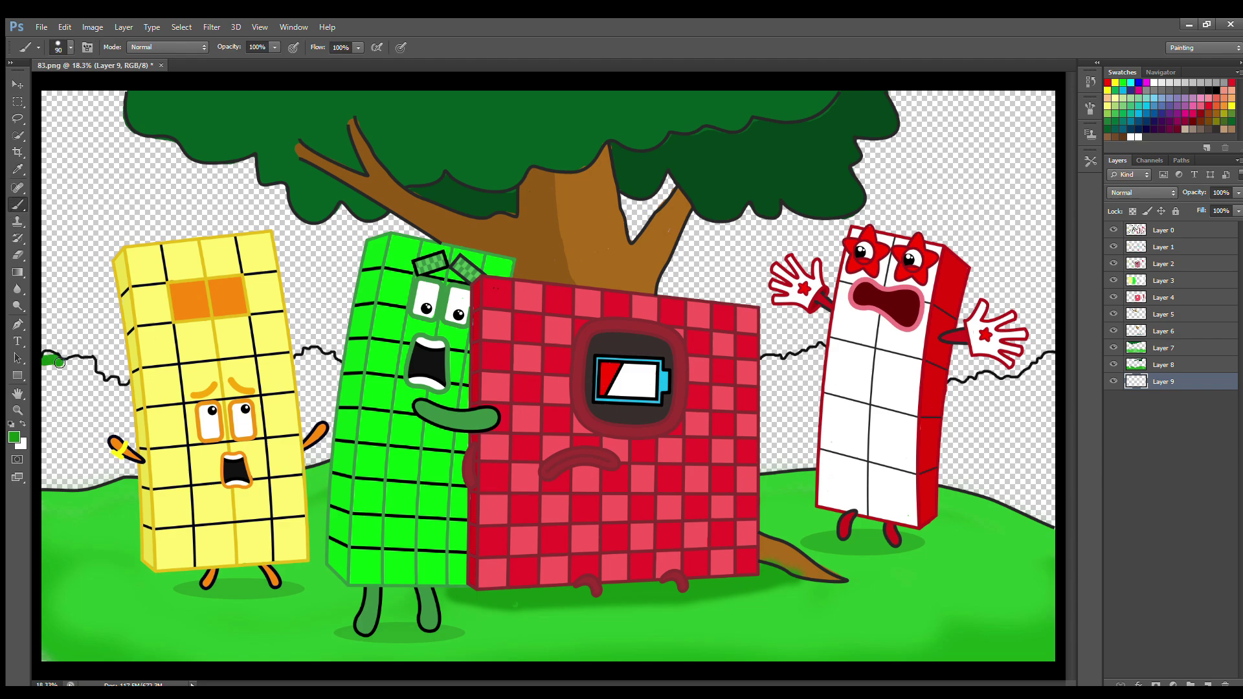
pyautogui.moveTo(59, 363)
pyautogui.mouseDown()
pyautogui.moveTo(87, 362)
pyautogui.moveTo(115, 384)
pyautogui.mouseUp()
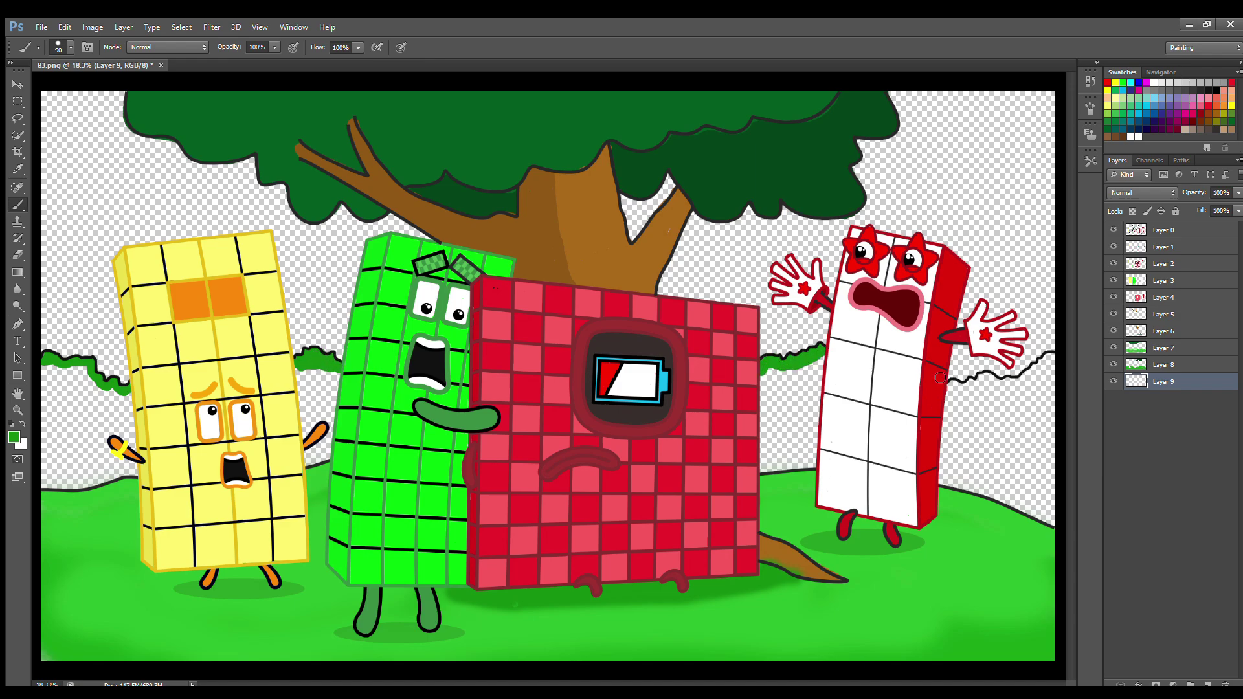
pyautogui.moveTo(996, 381)
pyautogui.mouseDown()
pyautogui.moveTo(1045, 361)
pyautogui.moveTo(984, 387)
pyautogui.moveTo(1056, 369)
pyautogui.mouseUp()
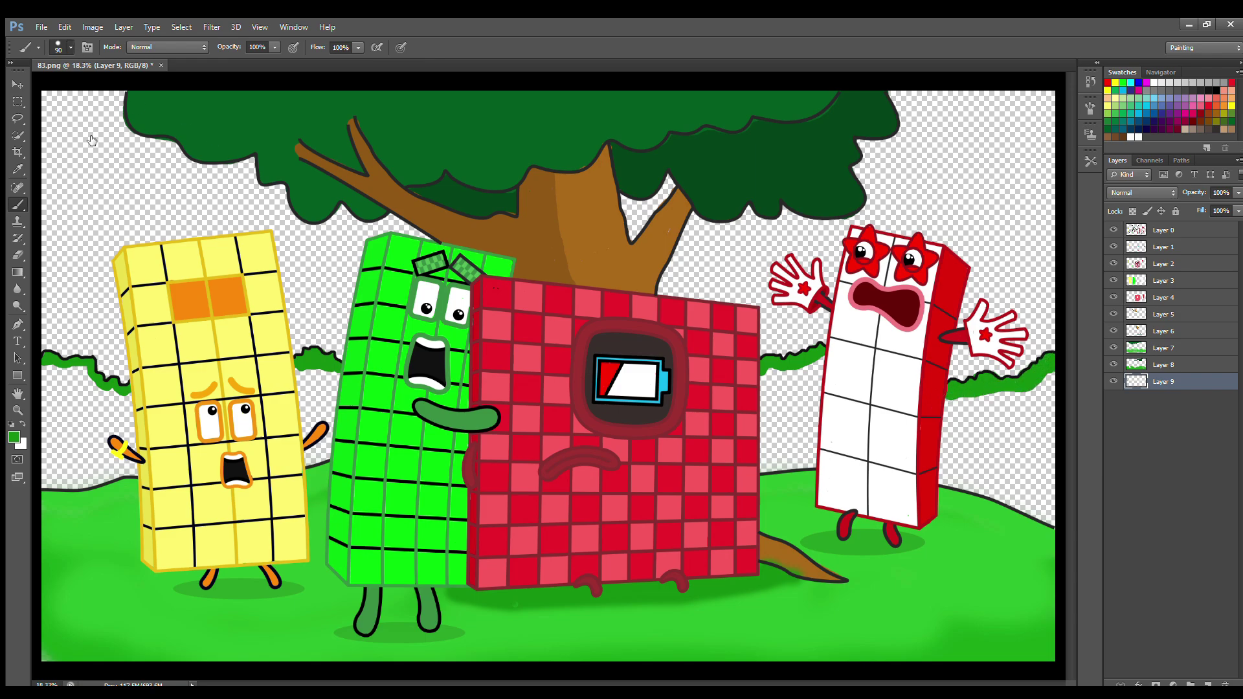
# - Paint loose green streaks across the bushes on Layer 9 with the soft 200 brush, from the far edge to the opposite one
pyautogui.moveTo(59, 373)
pyautogui.mouseDown()
pyautogui.moveTo(119, 400)
pyautogui.moveTo(62, 450)
pyautogui.mouseUp()
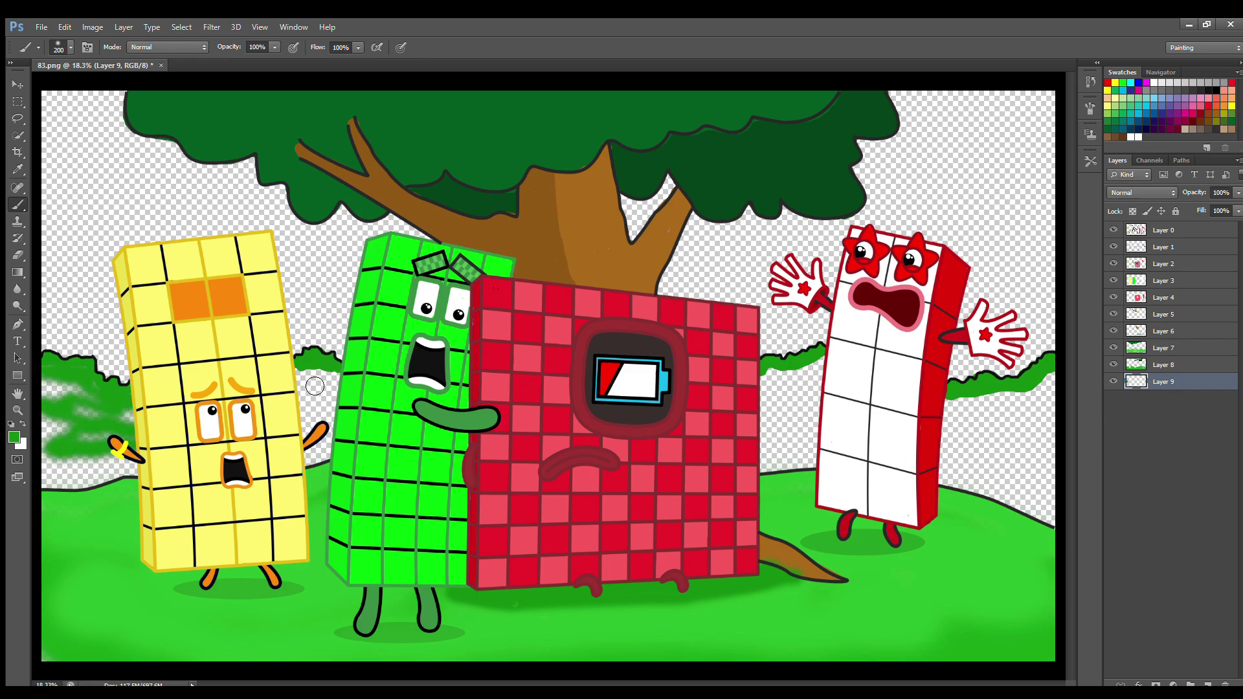
pyautogui.moveTo(314, 386); pyautogui.dragTo(317, 447)
pyautogui.moveTo(754, 385)
pyautogui.mouseDown()
pyautogui.moveTo(808, 392)
pyautogui.moveTo(816, 413)
pyautogui.moveTo(771, 460)
pyautogui.moveTo(1020, 399)
pyautogui.moveTo(994, 414)
pyautogui.moveTo(994, 454)
pyautogui.moveTo(1042, 495)
pyautogui.mouseUp()
# - Add a new layer below Layer 9 and fill the gaps between the bush streaks with darker green using a soft 300 brush
pyautogui.hotkey('ctrl', 'shift', 'alt', 'n')
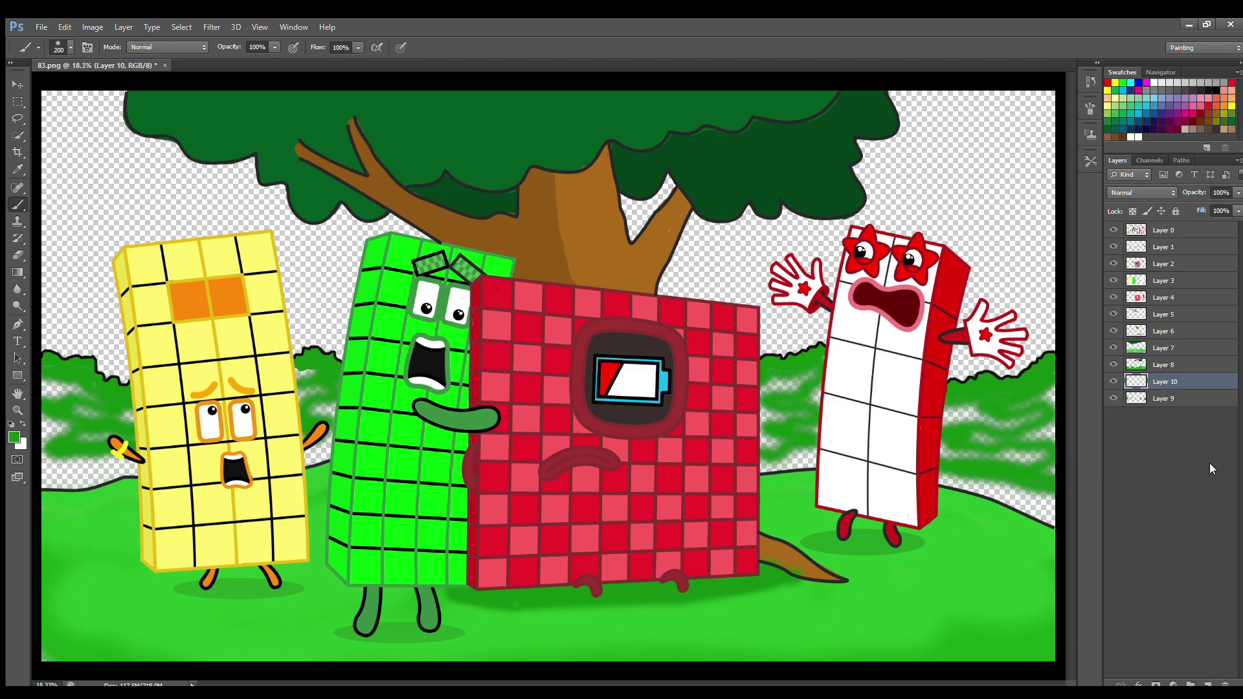
pyautogui.hotkey('ctrl', '[')
pyautogui.press('i')
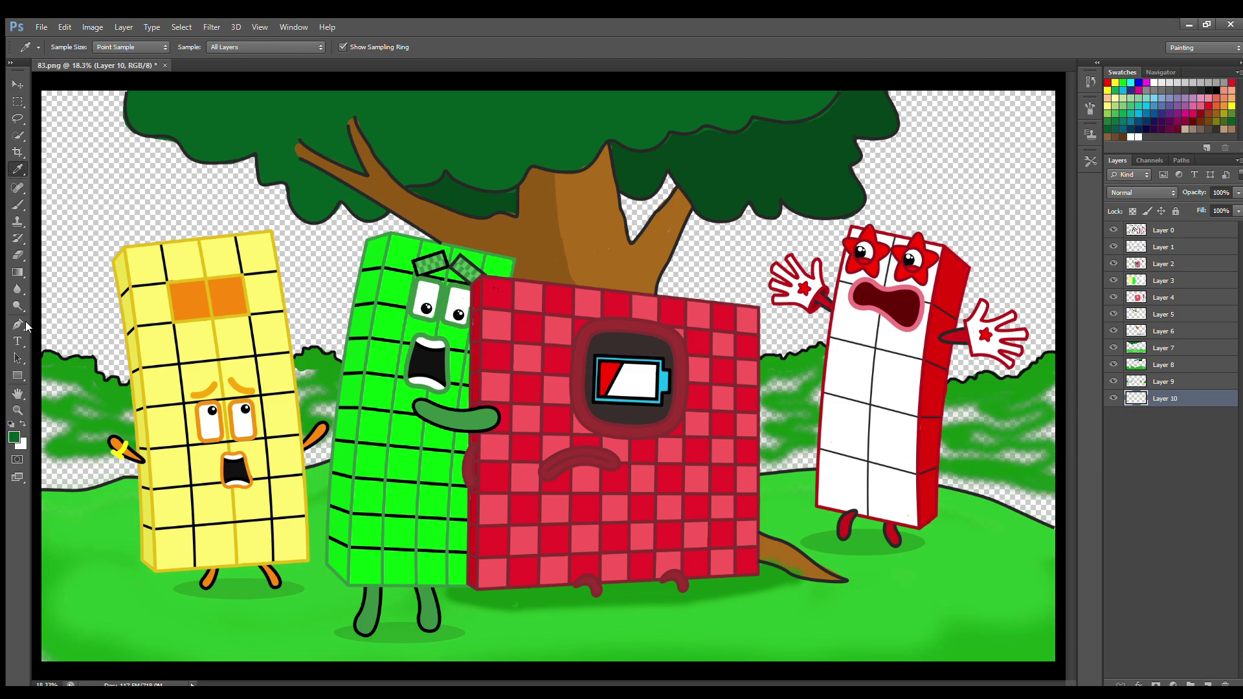
pyautogui.press('b')
pyautogui.moveTo(77, 400)
pyautogui.mouseDown()
pyautogui.moveTo(132, 426)
pyautogui.moveTo(47, 446)
pyautogui.moveTo(100, 485)
pyautogui.moveTo(51, 457)
pyautogui.moveTo(210, 479)
pyautogui.moveTo(334, 453)
pyautogui.moveTo(325, 389)
pyautogui.moveTo(574, 445)
pyautogui.moveTo(628, 471)
pyautogui.mouseUp()
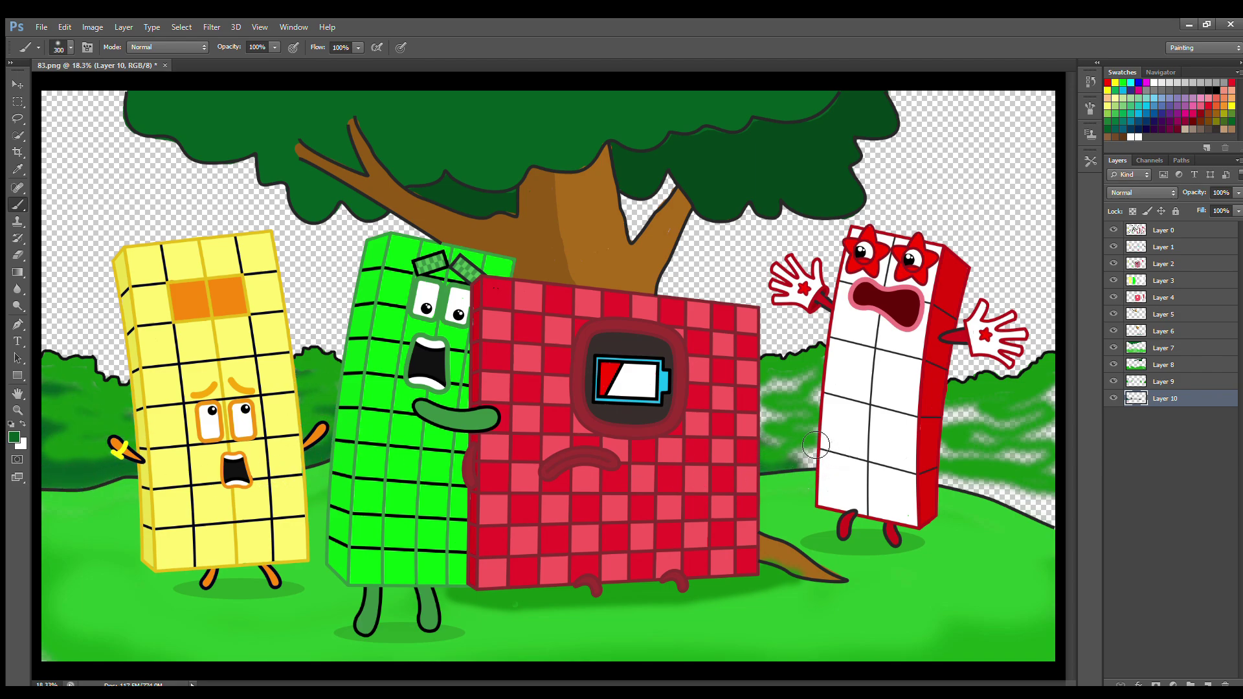
pyautogui.moveTo(815, 446)
pyautogui.mouseDown()
pyautogui.moveTo(832, 396)
pyautogui.moveTo(761, 426)
pyautogui.moveTo(863, 428)
pyautogui.moveTo(1024, 502)
pyautogui.moveTo(948, 418)
pyautogui.moveTo(921, 486)
pyautogui.moveTo(1024, 428)
pyautogui.moveTo(1062, 517)
pyautogui.mouseUp()
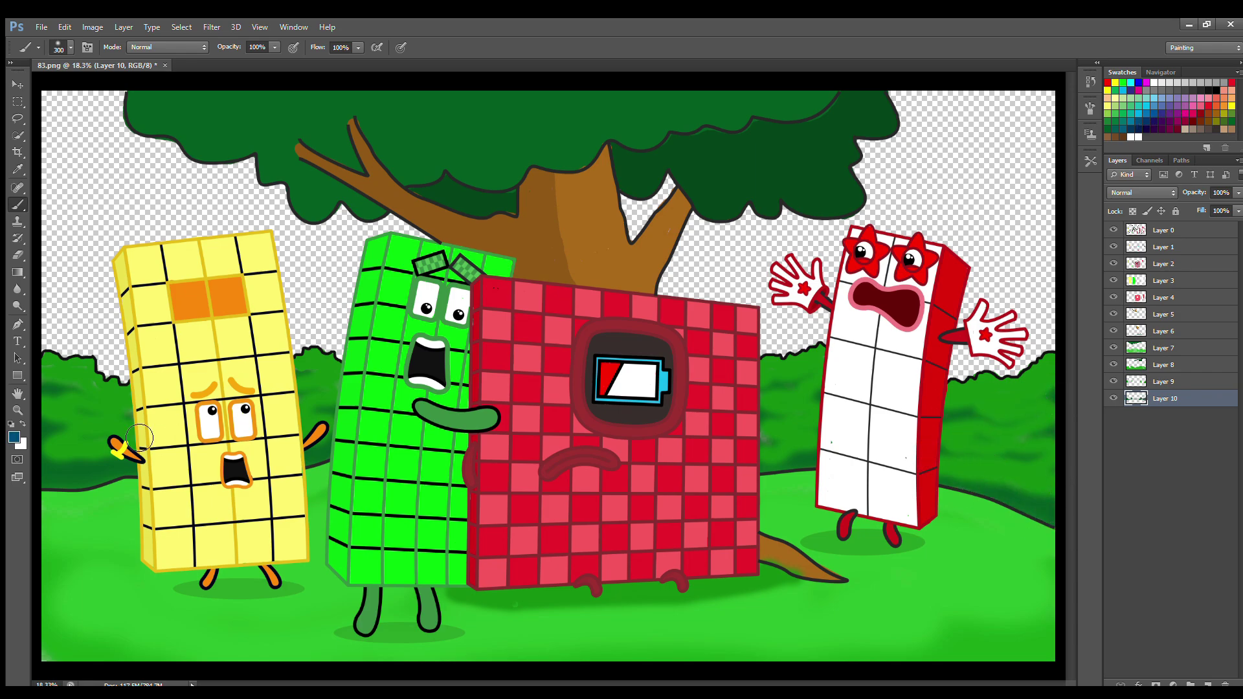
# - Paint broad dark blue cloud strokes across the sky on Layer 10 with the soft 700 brush, and reduce the brush to 300
pyautogui.press('i')
pyautogui.press('b')
pyautogui.moveTo(92, 138)
pyautogui.mouseDown()
pyautogui.moveTo(797, 266)
pyautogui.moveTo(1030, 363)
pyautogui.moveTo(783, 336)
pyautogui.mouseUp()
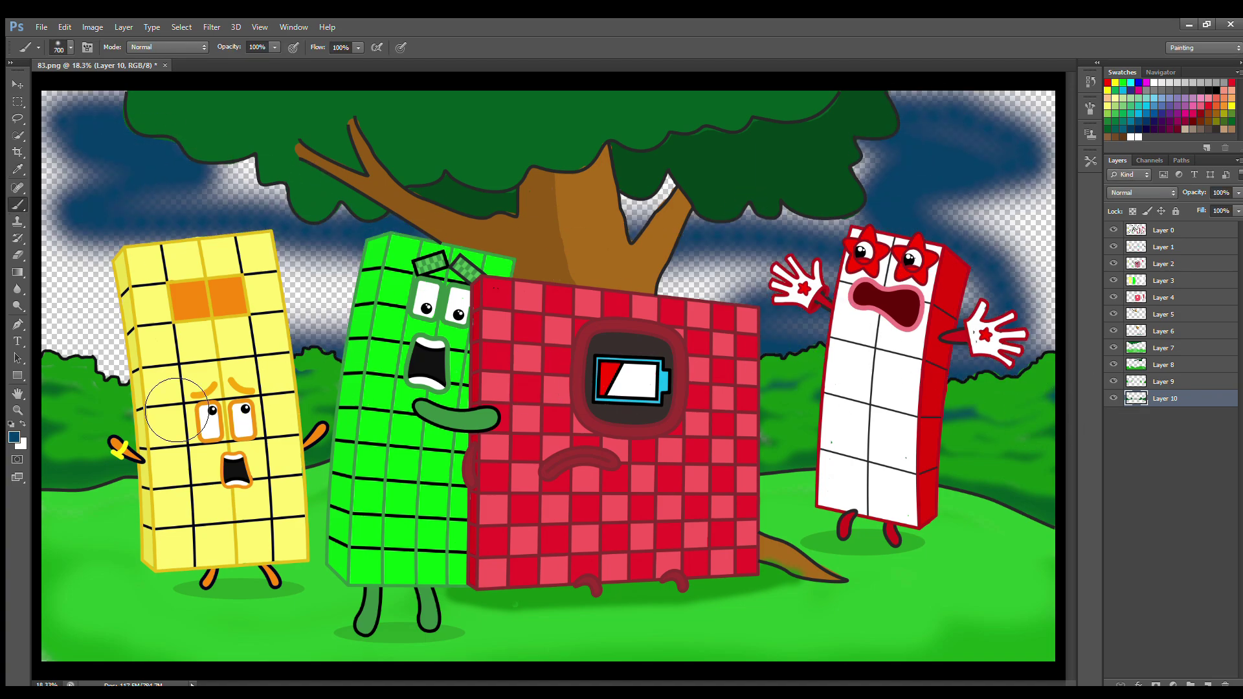
pyautogui.press('[')
pyautogui.press('[')
pyautogui.press('[')
pyautogui.press('[')
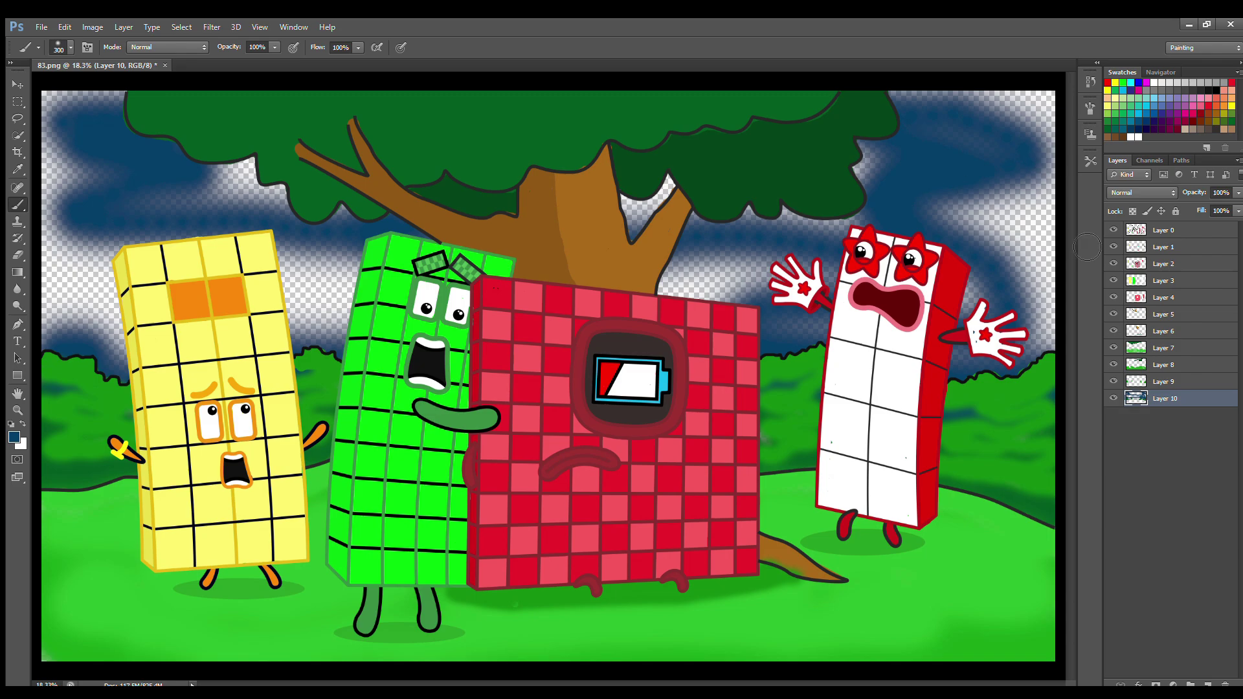
# - Add a new layer below Layer 10 and fill the sky gaps with medium blue over a light blue base using the soft 700 brush
pyautogui.press('i')
pyautogui.press('b')
pyautogui.click(1208, 684)
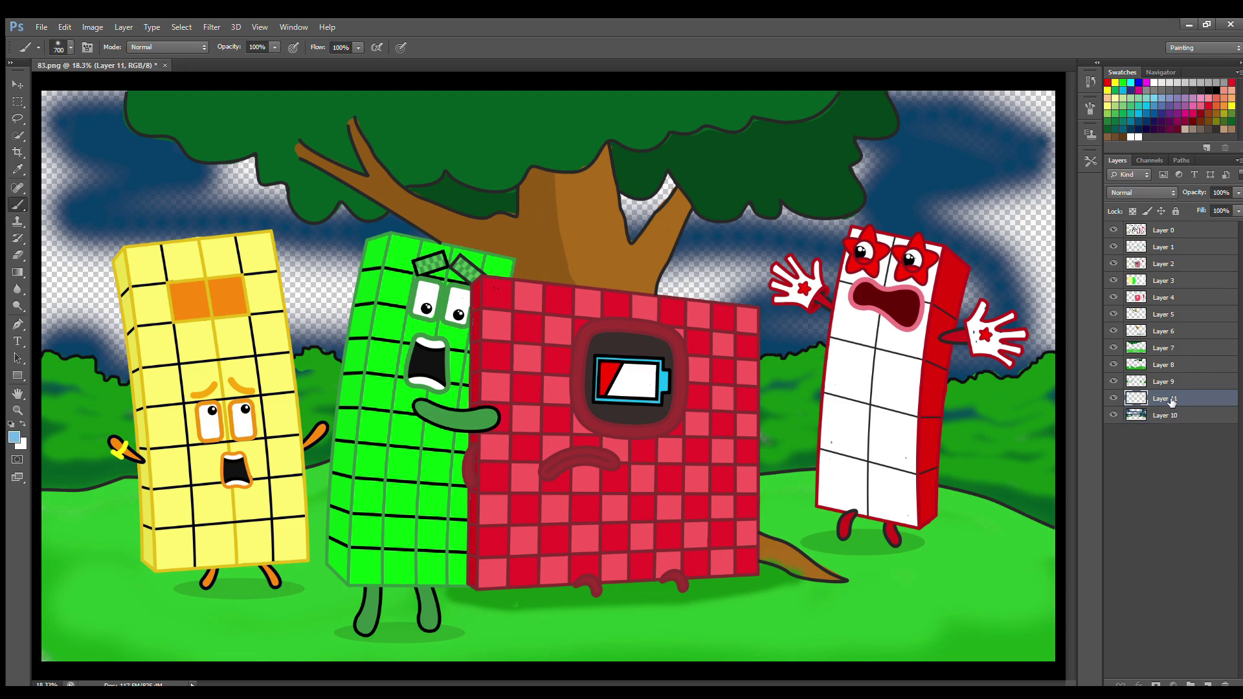
pyautogui.moveTo(84, 136)
pyautogui.mouseDown()
pyautogui.moveTo(86, 230)
pyautogui.moveTo(269, 324)
pyautogui.moveTo(149, 342)
pyautogui.moveTo(976, 124)
pyautogui.moveTo(1071, 327)
pyautogui.moveTo(1035, 334)
pyautogui.moveTo(1043, 140)
pyautogui.mouseUp()
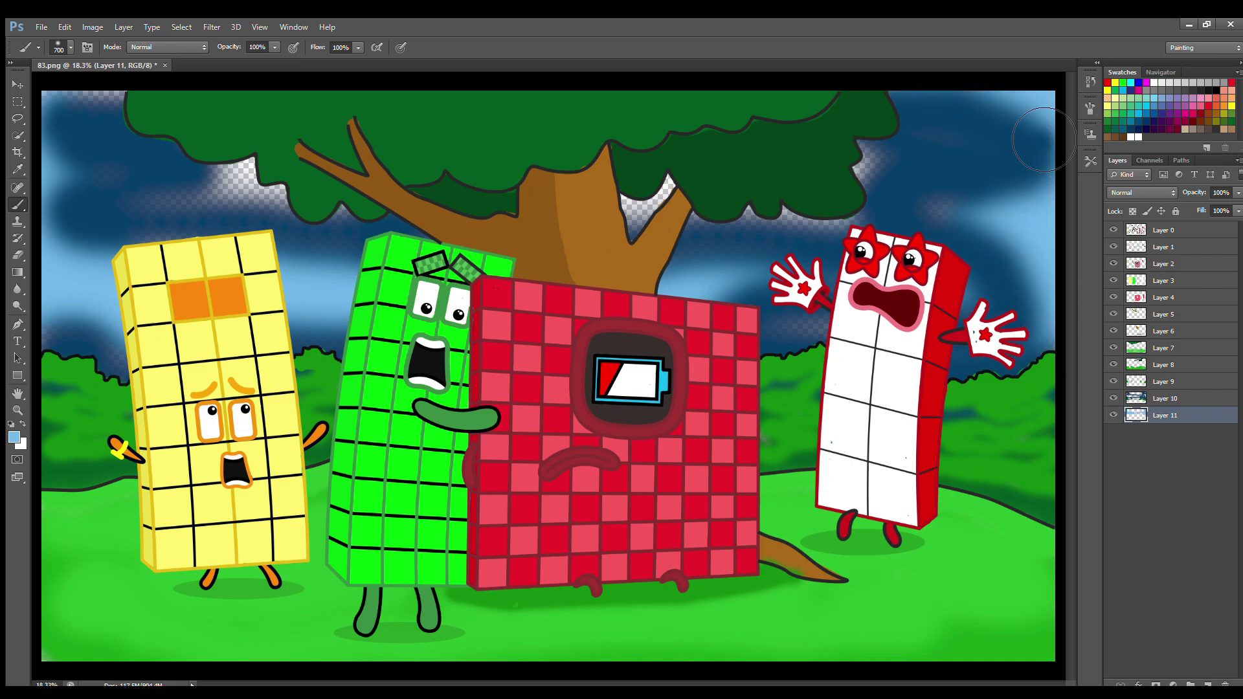
pyautogui.keyDown('alt'); pyautogui.click(1036, 162); pyautogui.keyUp('alt')
pyautogui.moveTo(98, 136)
pyautogui.mouseDown()
pyautogui.moveTo(317, 298)
pyautogui.moveTo(1016, 195)
pyautogui.moveTo(971, 207)
pyautogui.mouseUp()
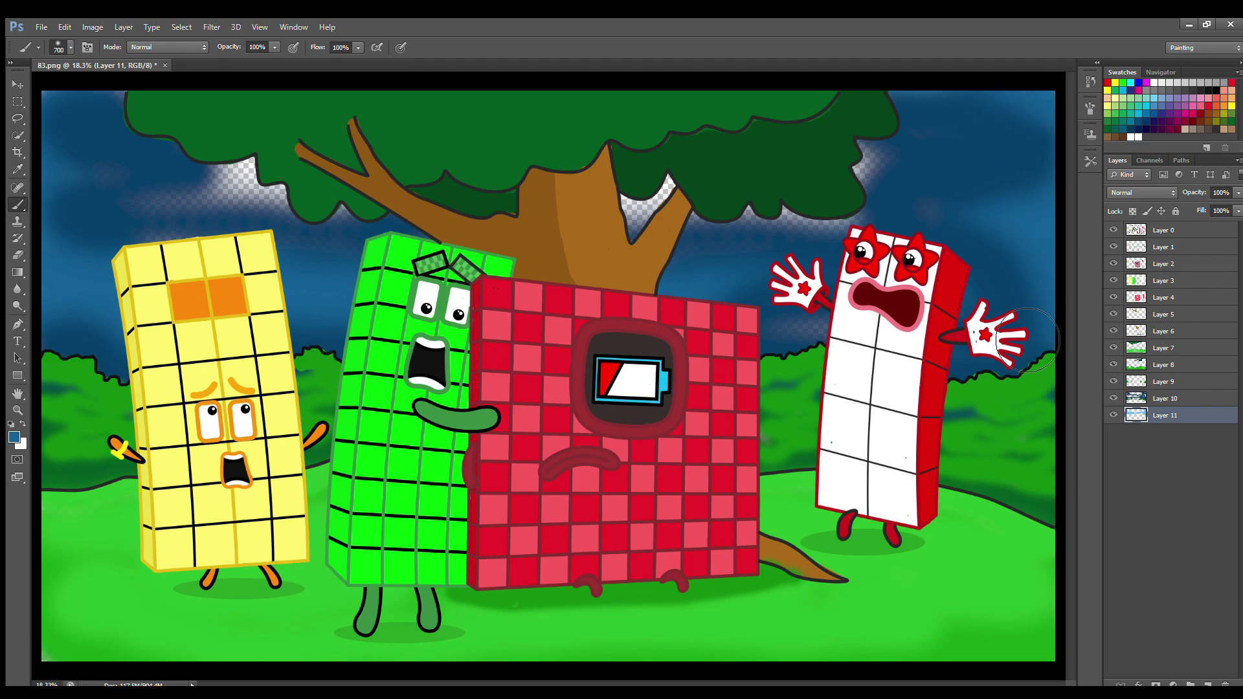
# - Add a new layer below Layer 11 and cover the remaining sky gaps around the tree with dark navy using the soft 700 brush
pyautogui.hotkey('ctrl', 'shift', 'alt', 'n')
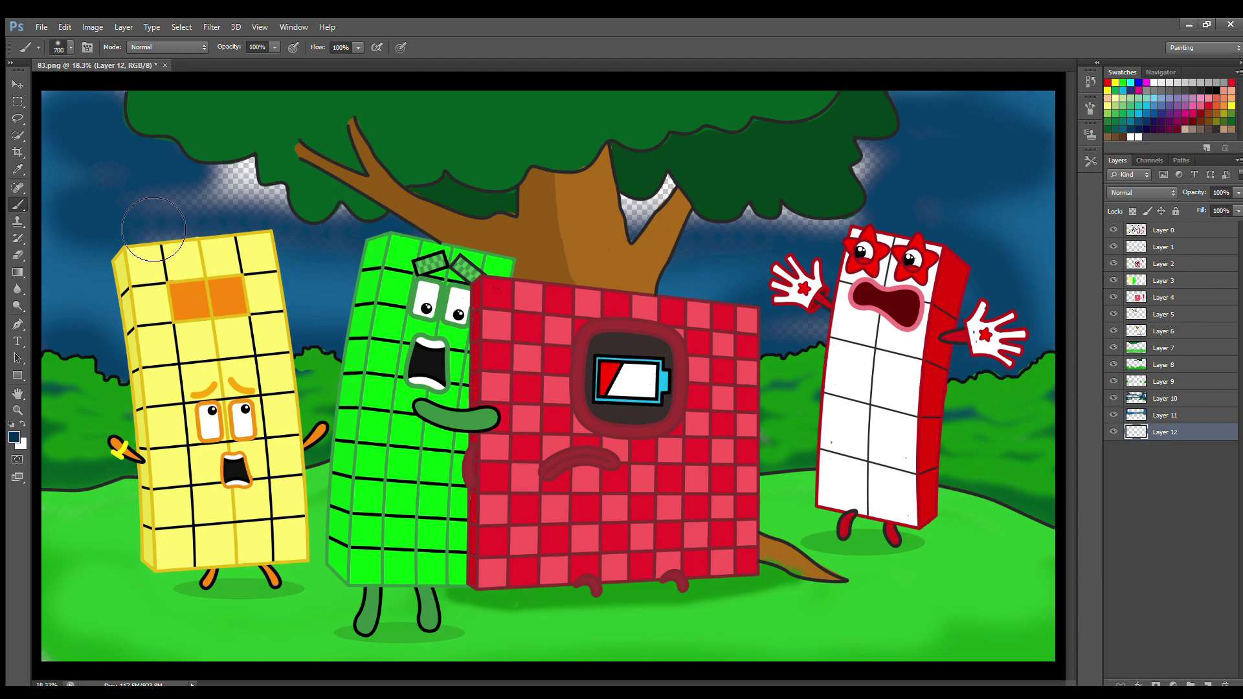
pyautogui.moveTo(297, 206)
pyautogui.mouseDown()
pyautogui.moveTo(841, 226)
pyautogui.moveTo(952, 169)
pyautogui.mouseUp()
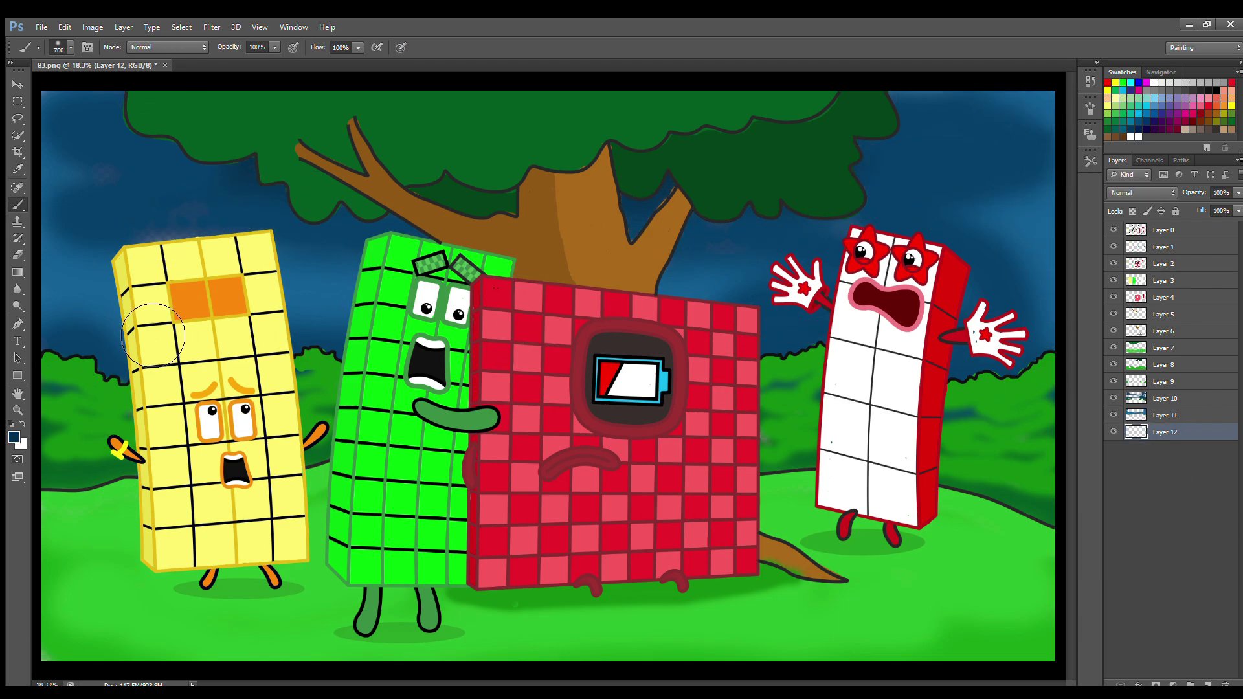